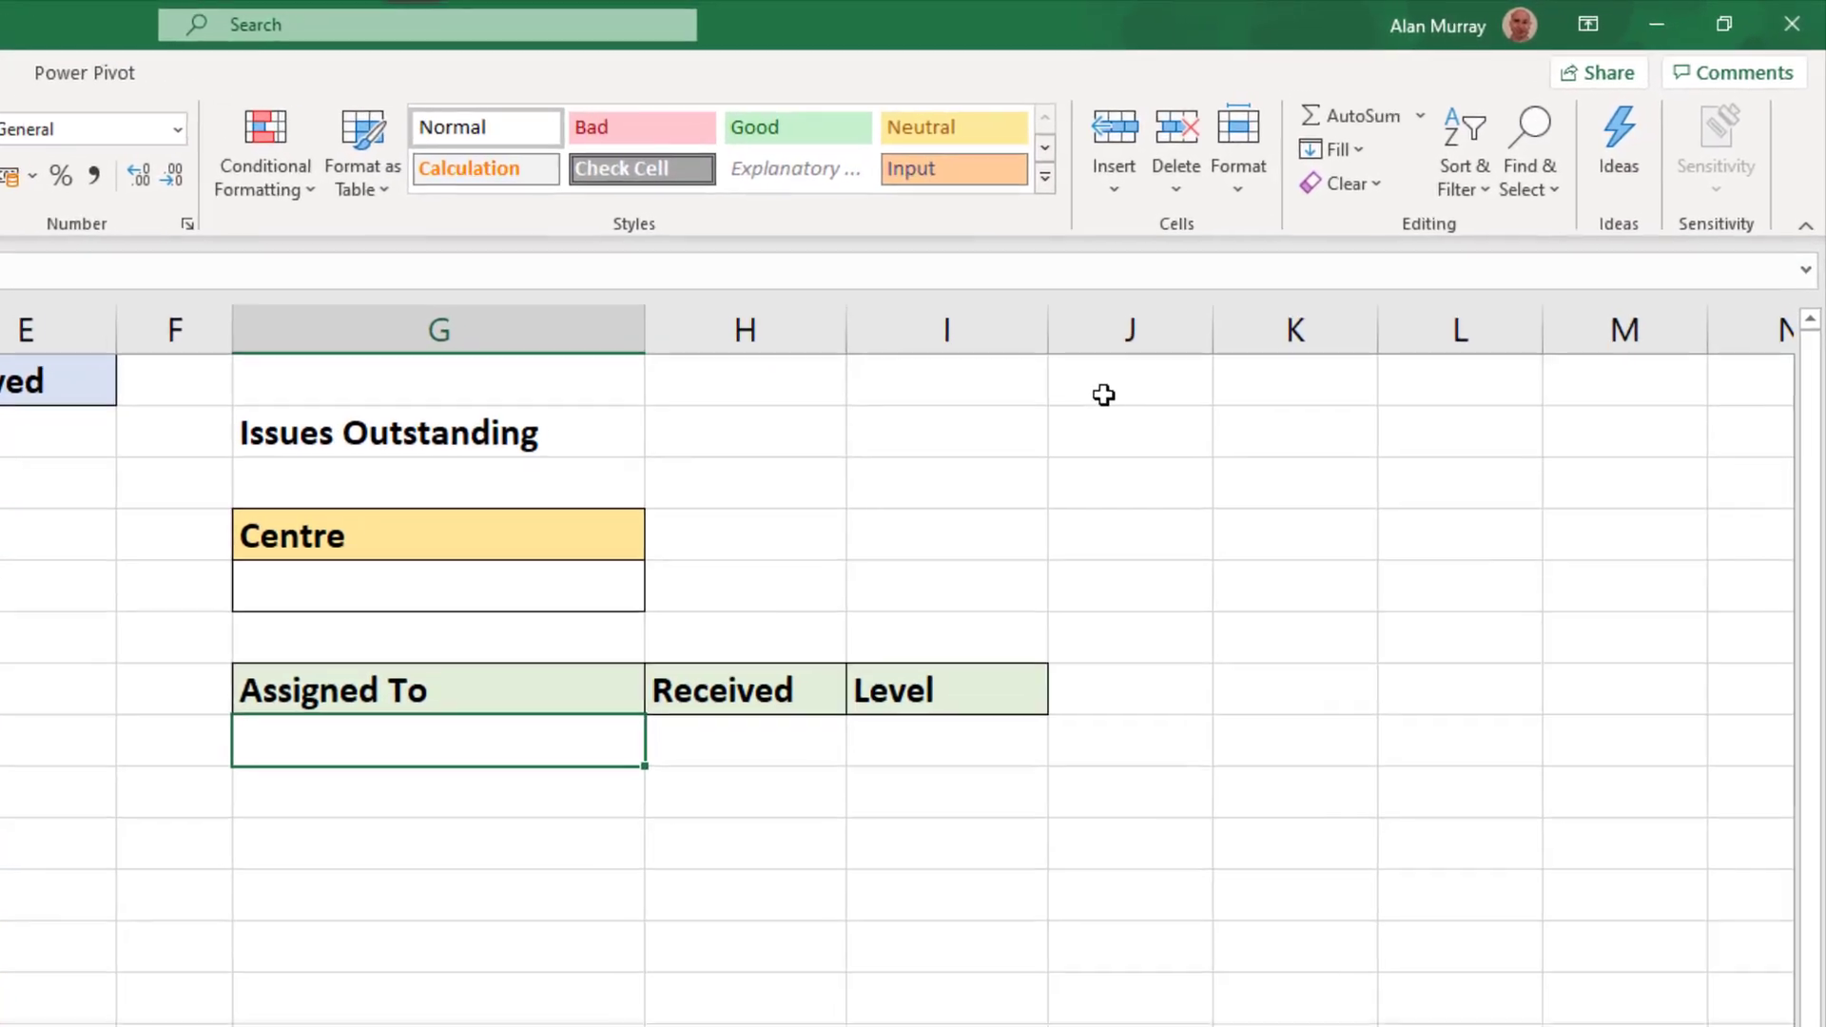
Enter =UNIQUE(issues[Centre]) in J1 to list the distinct centres
left_click(1103, 395)
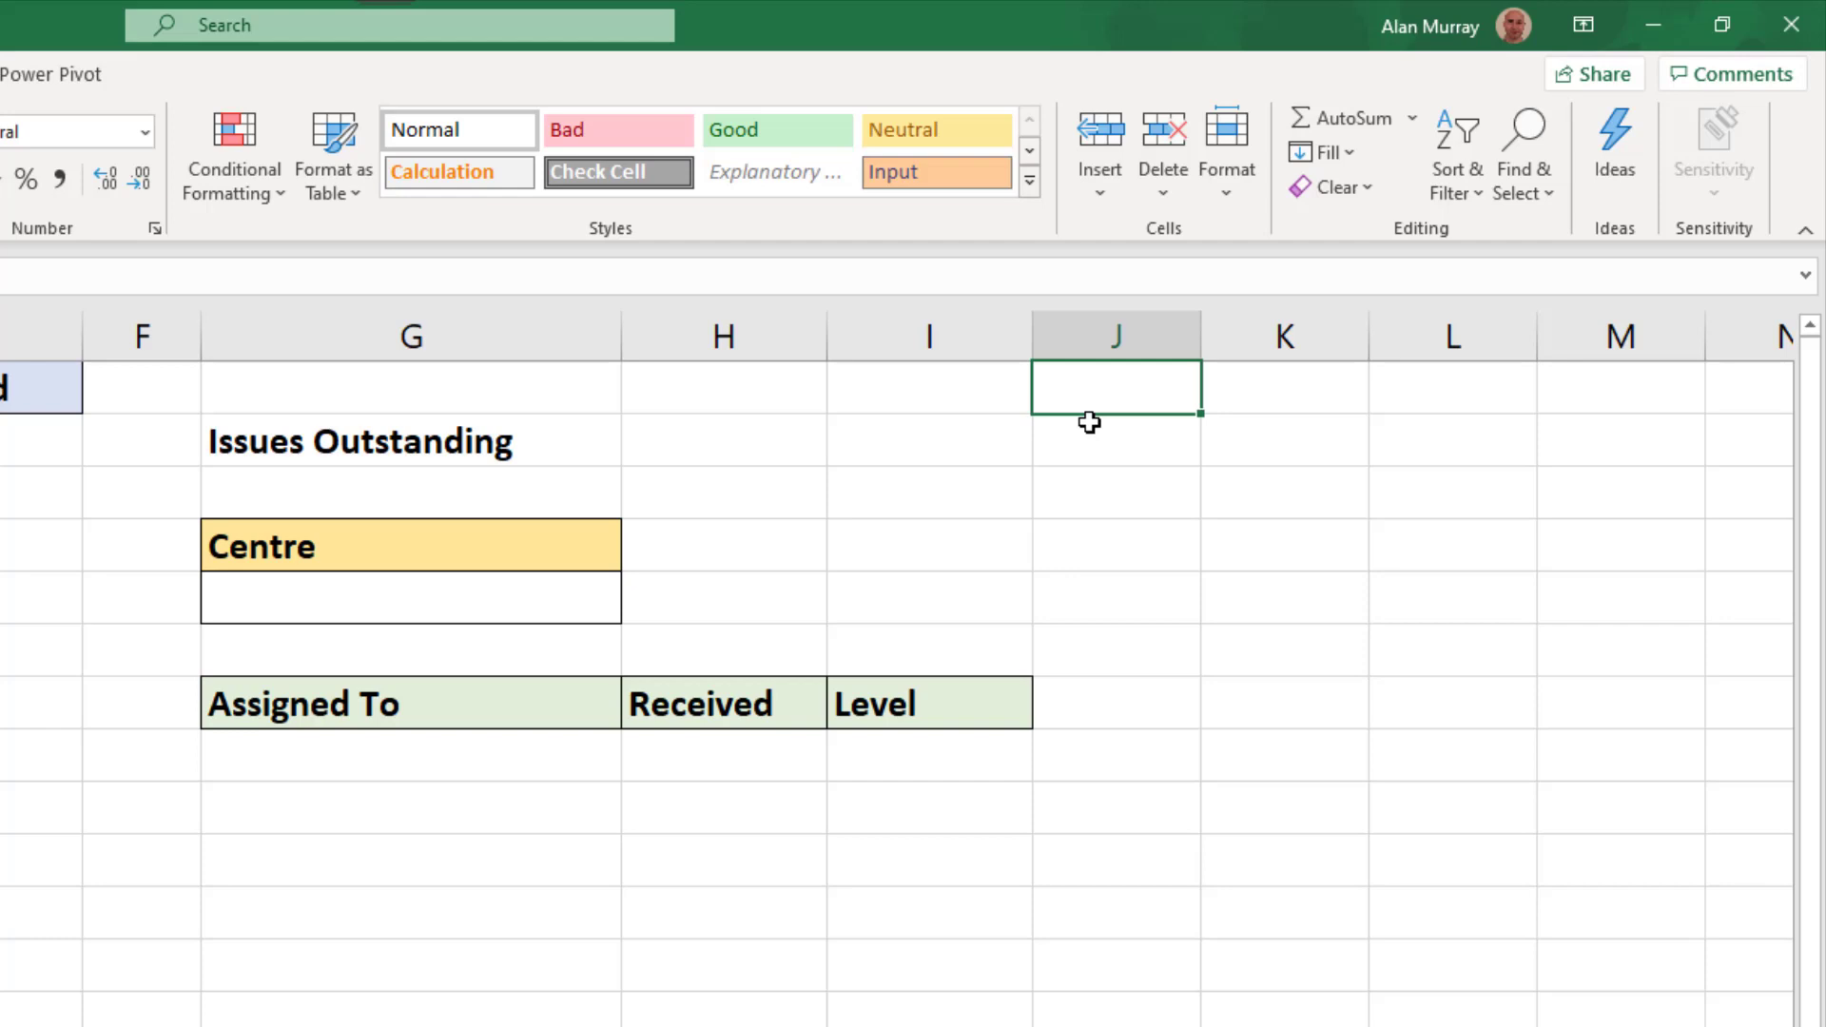
type("=")
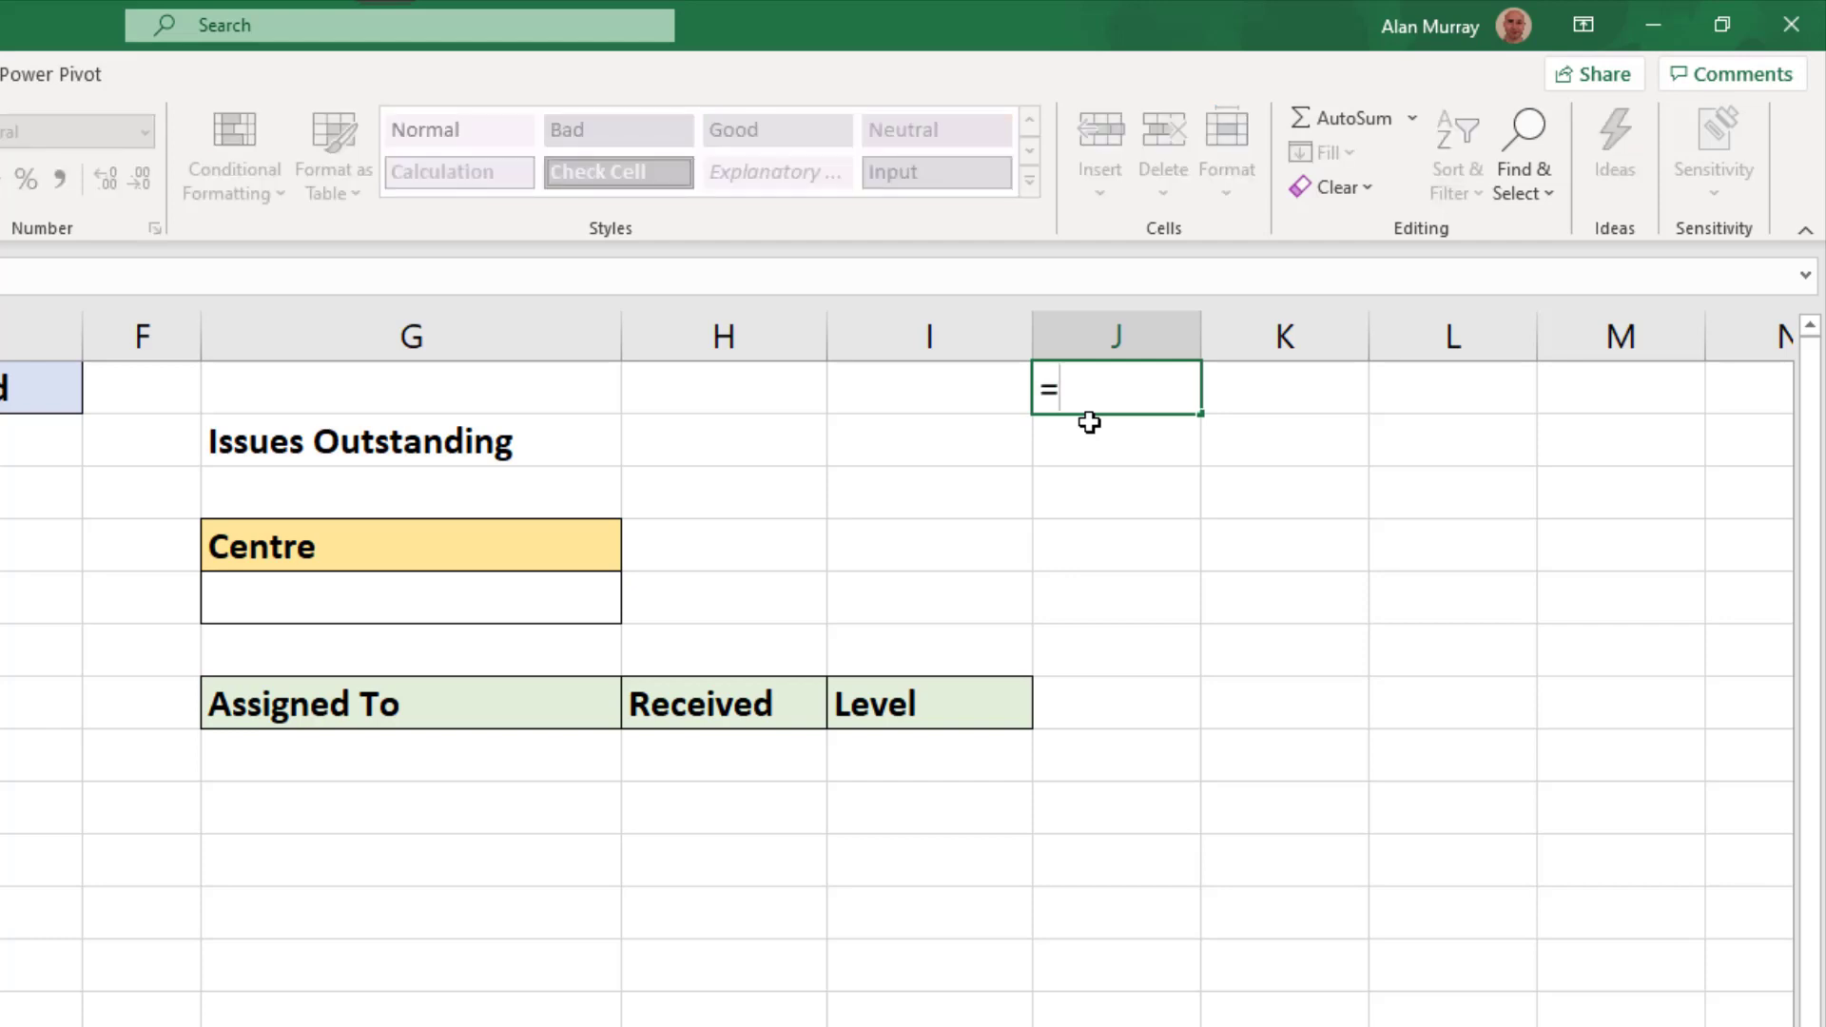
type("unique")
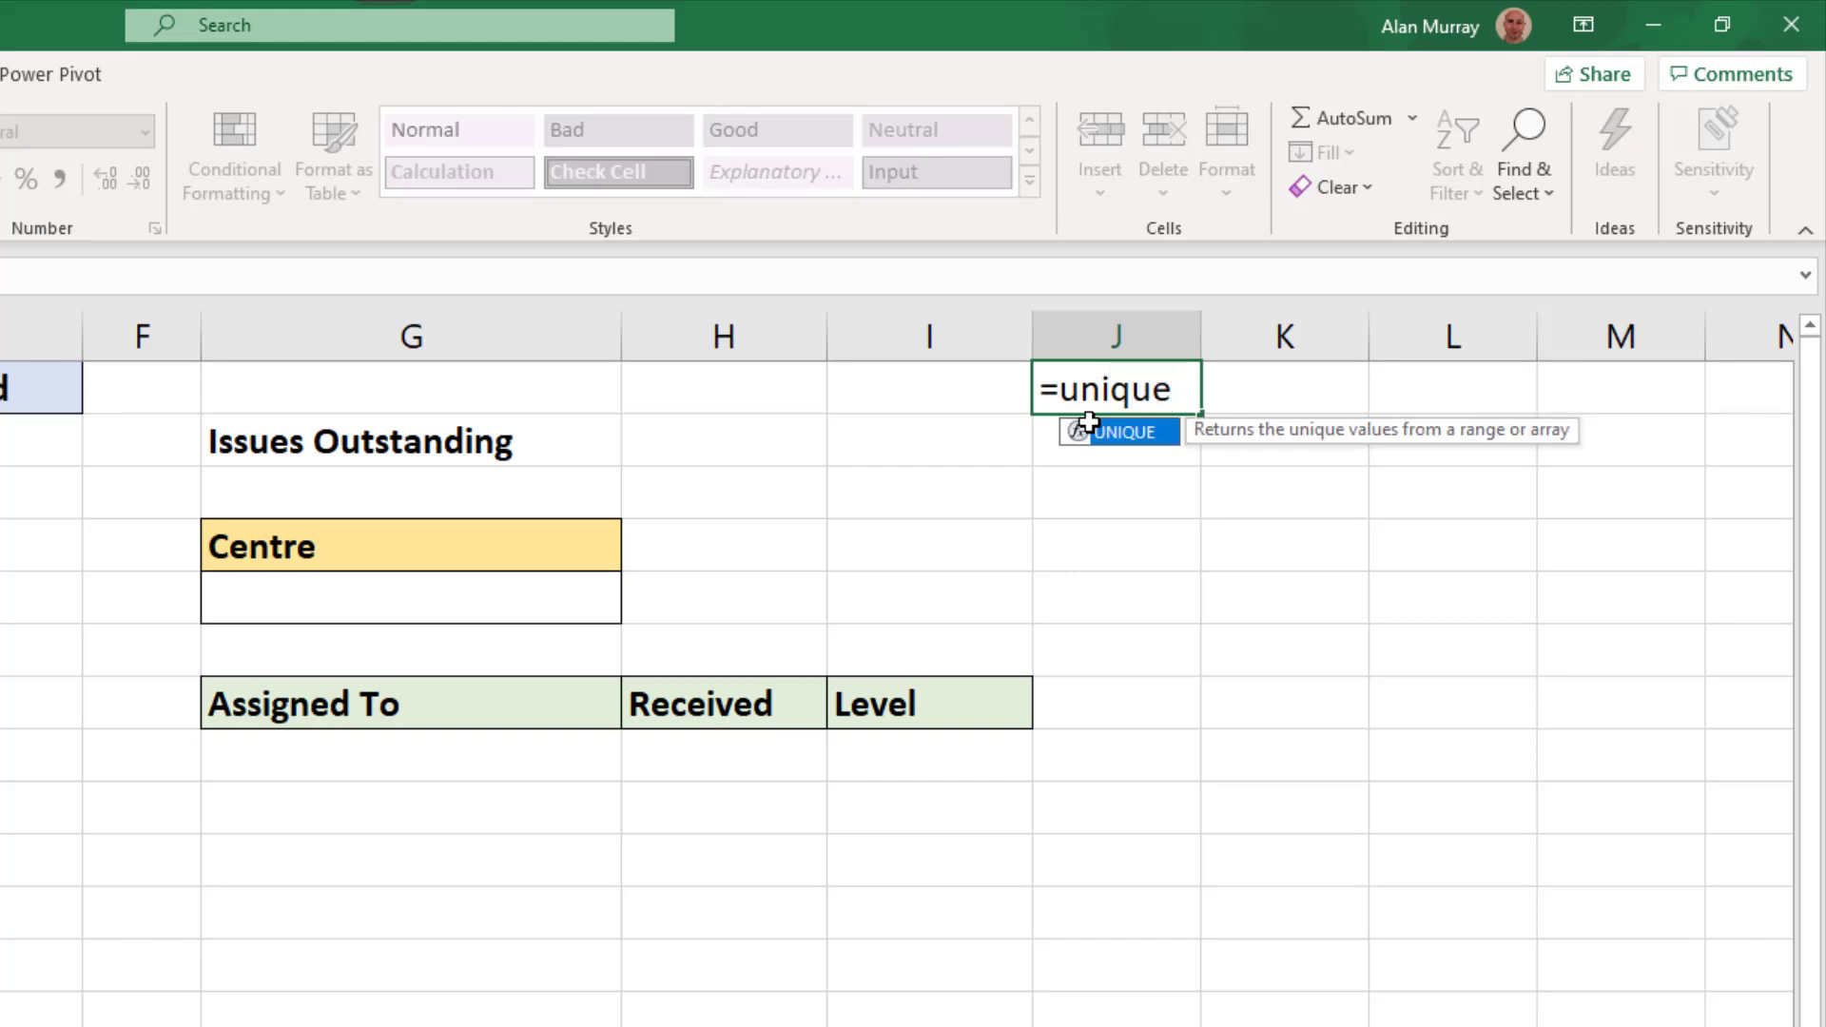
type("(")
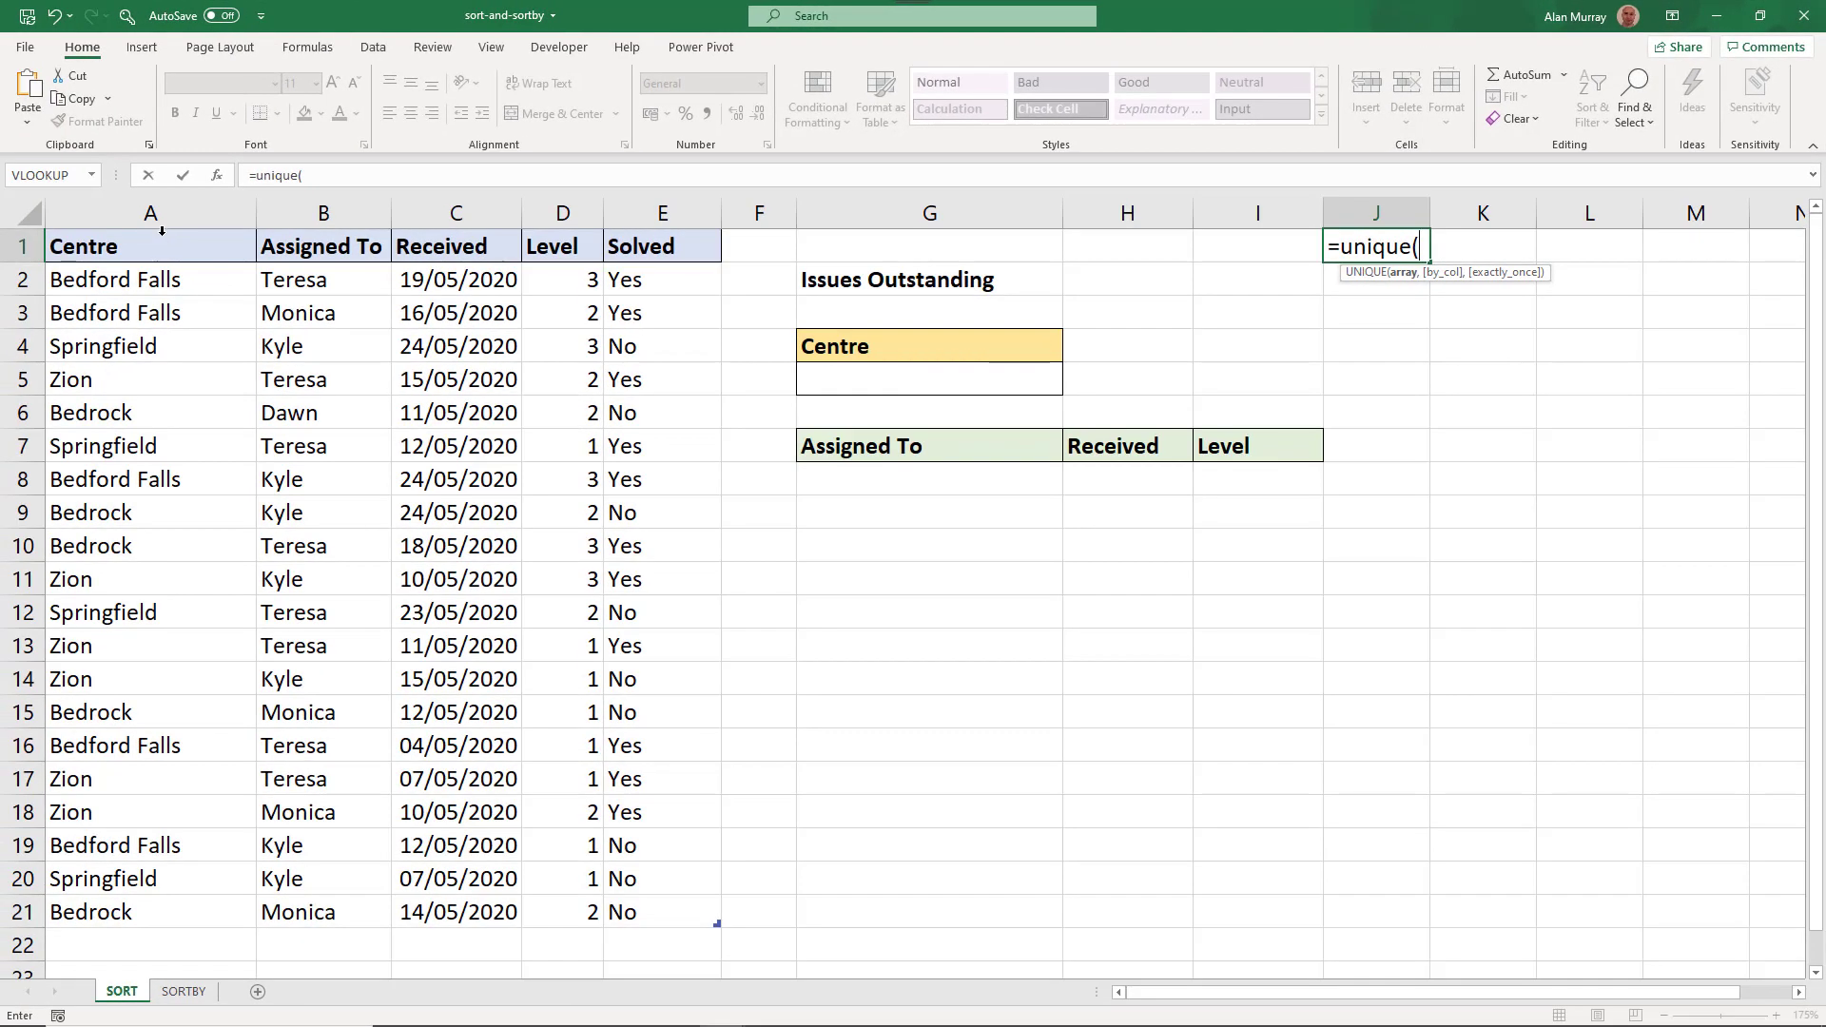
left_click(137, 238)
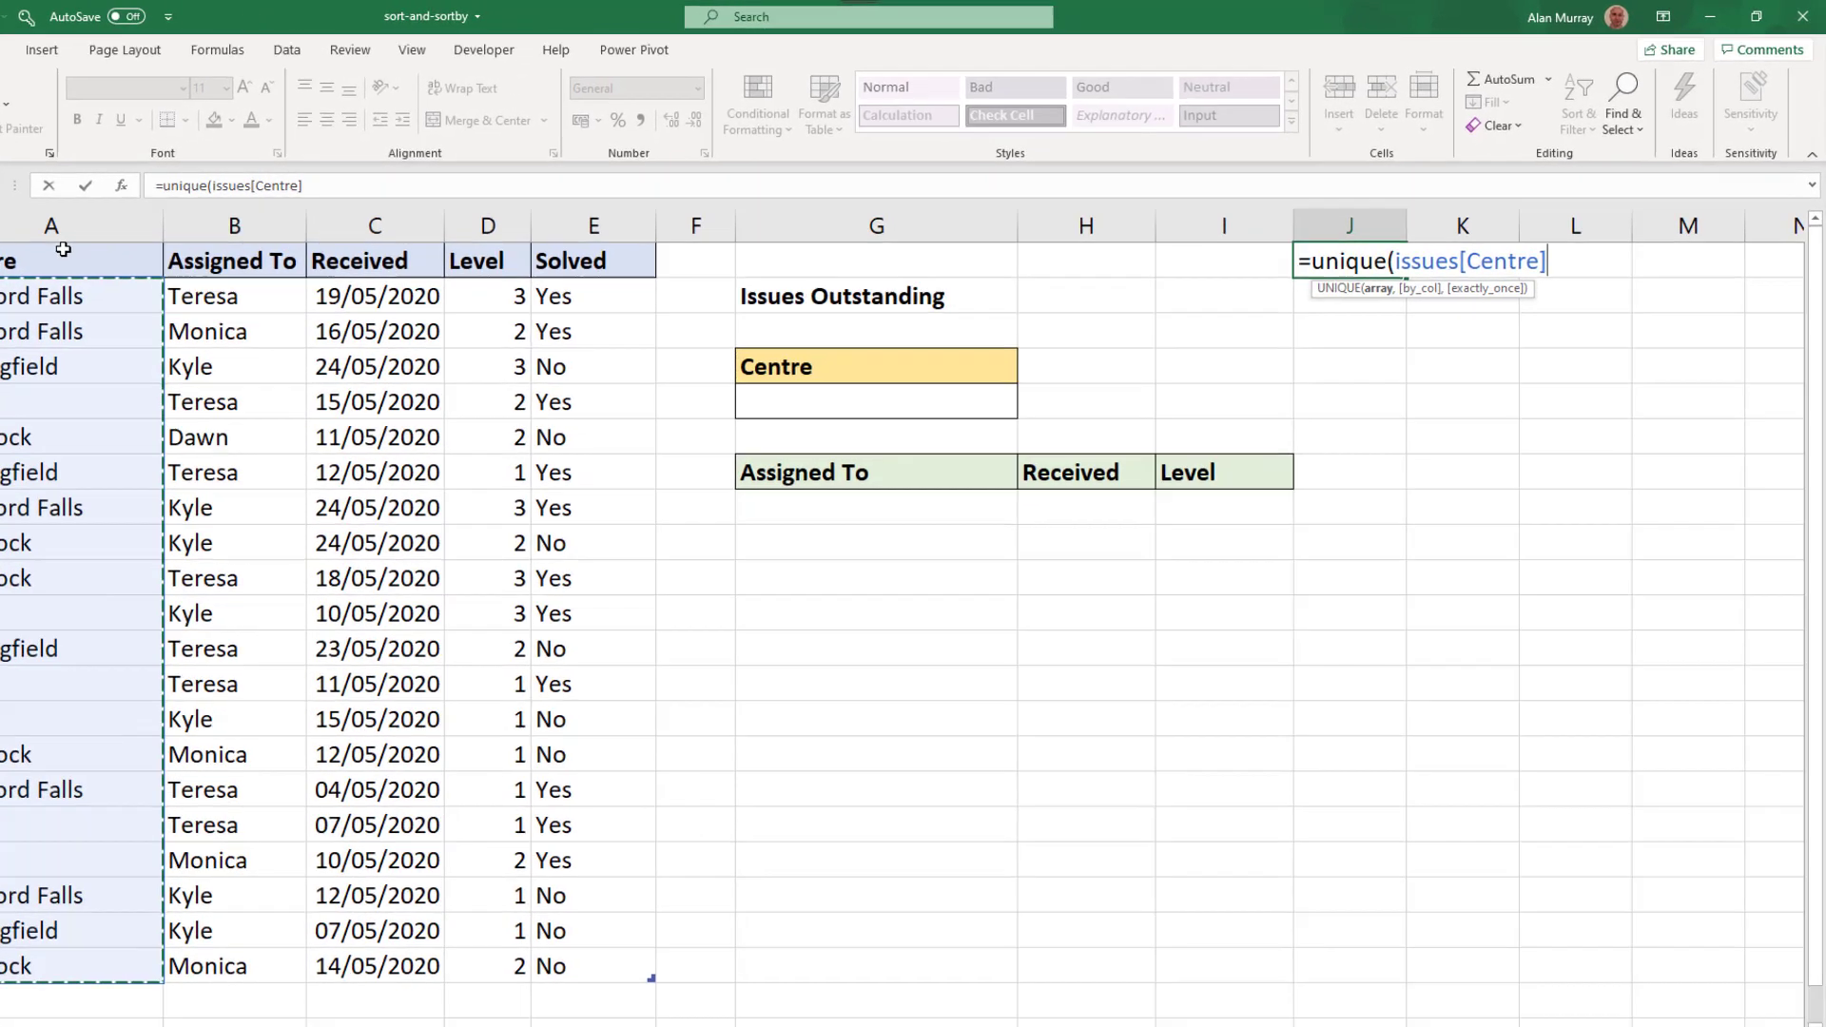
type(")")
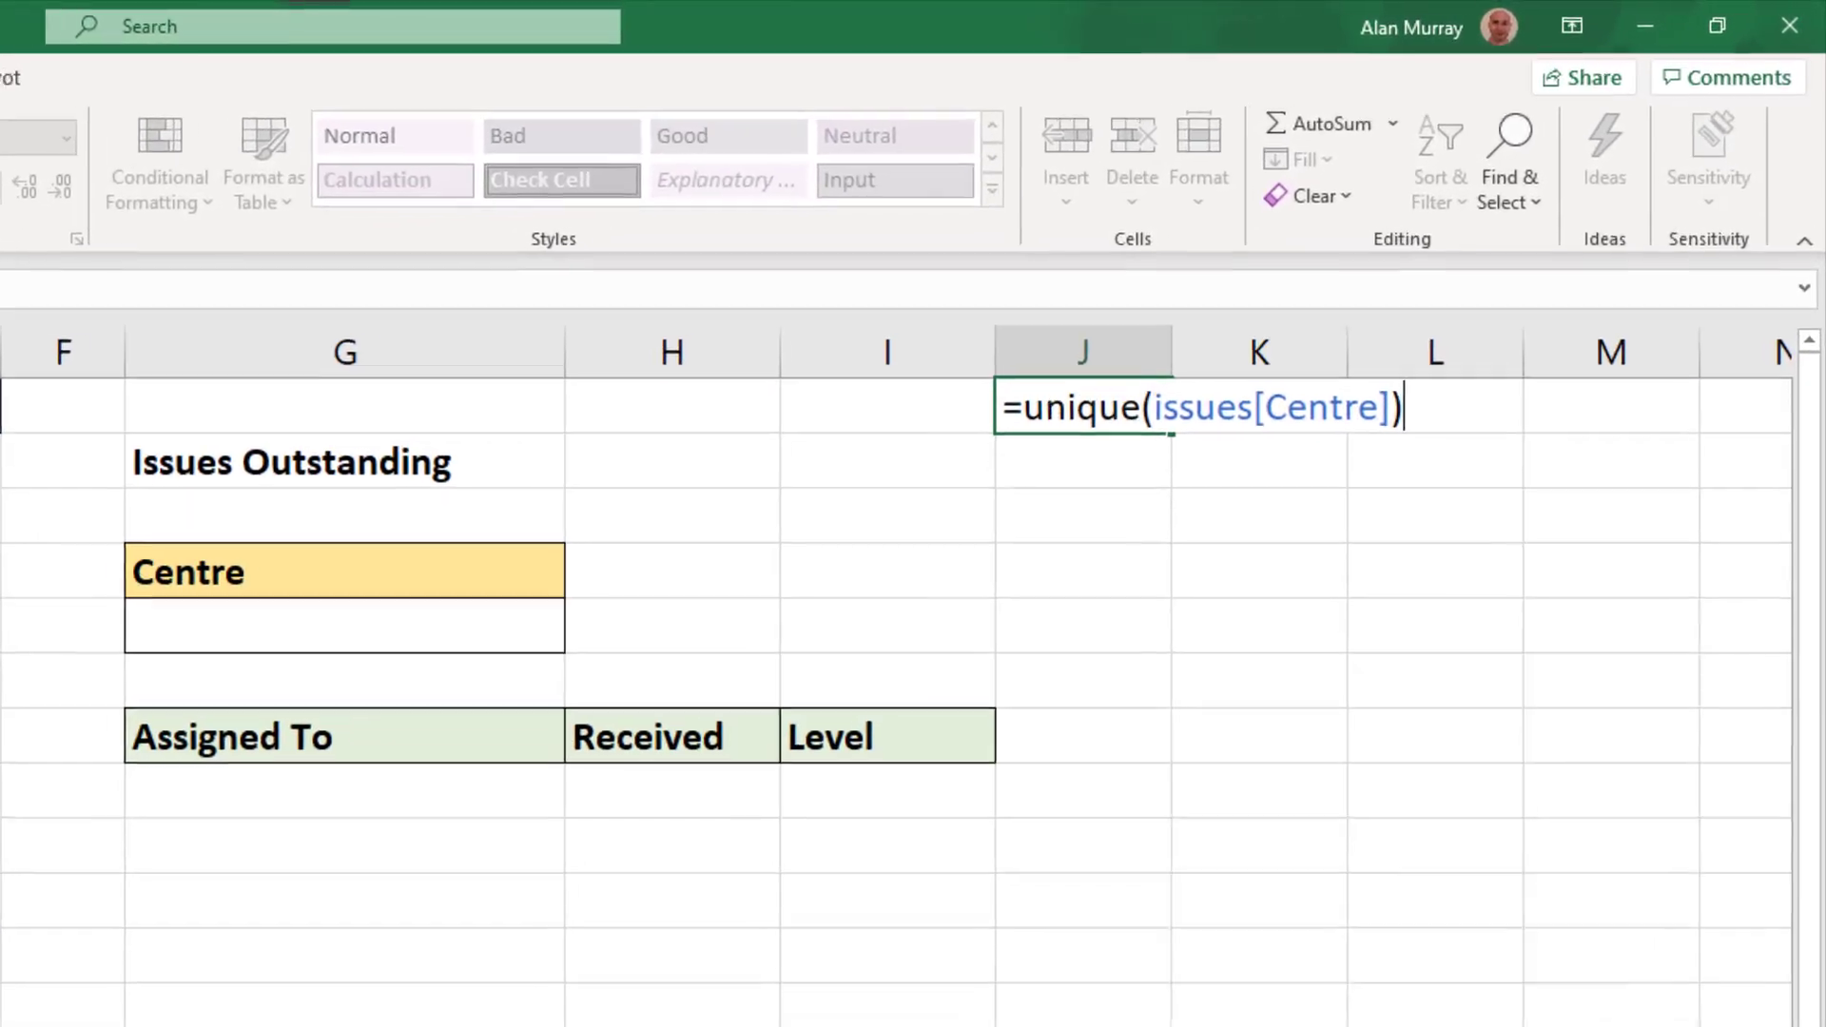
key("ctrl+Return")
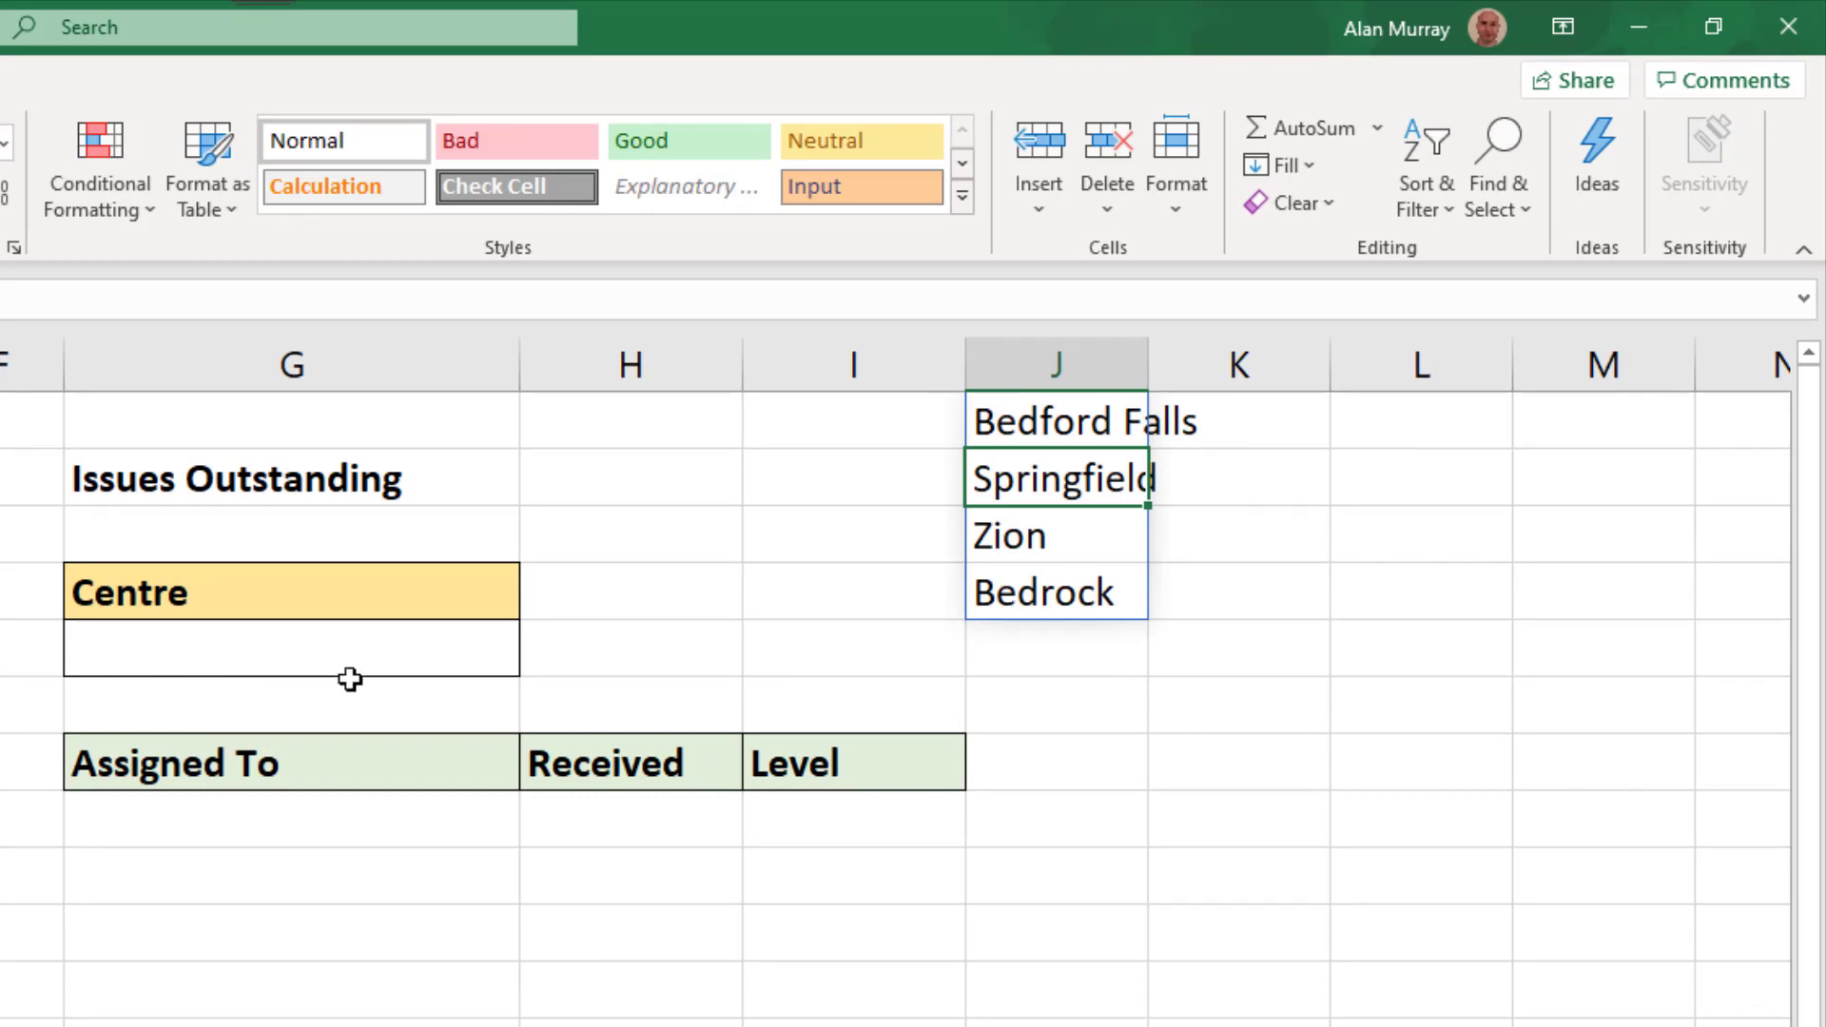
Wrap the J1 formula as =SORT(UNIQUE(issues[Centre])) to alphabetize the centres
left_click(1018, 426)
double_click(1016, 430)
left_click(1014, 436)
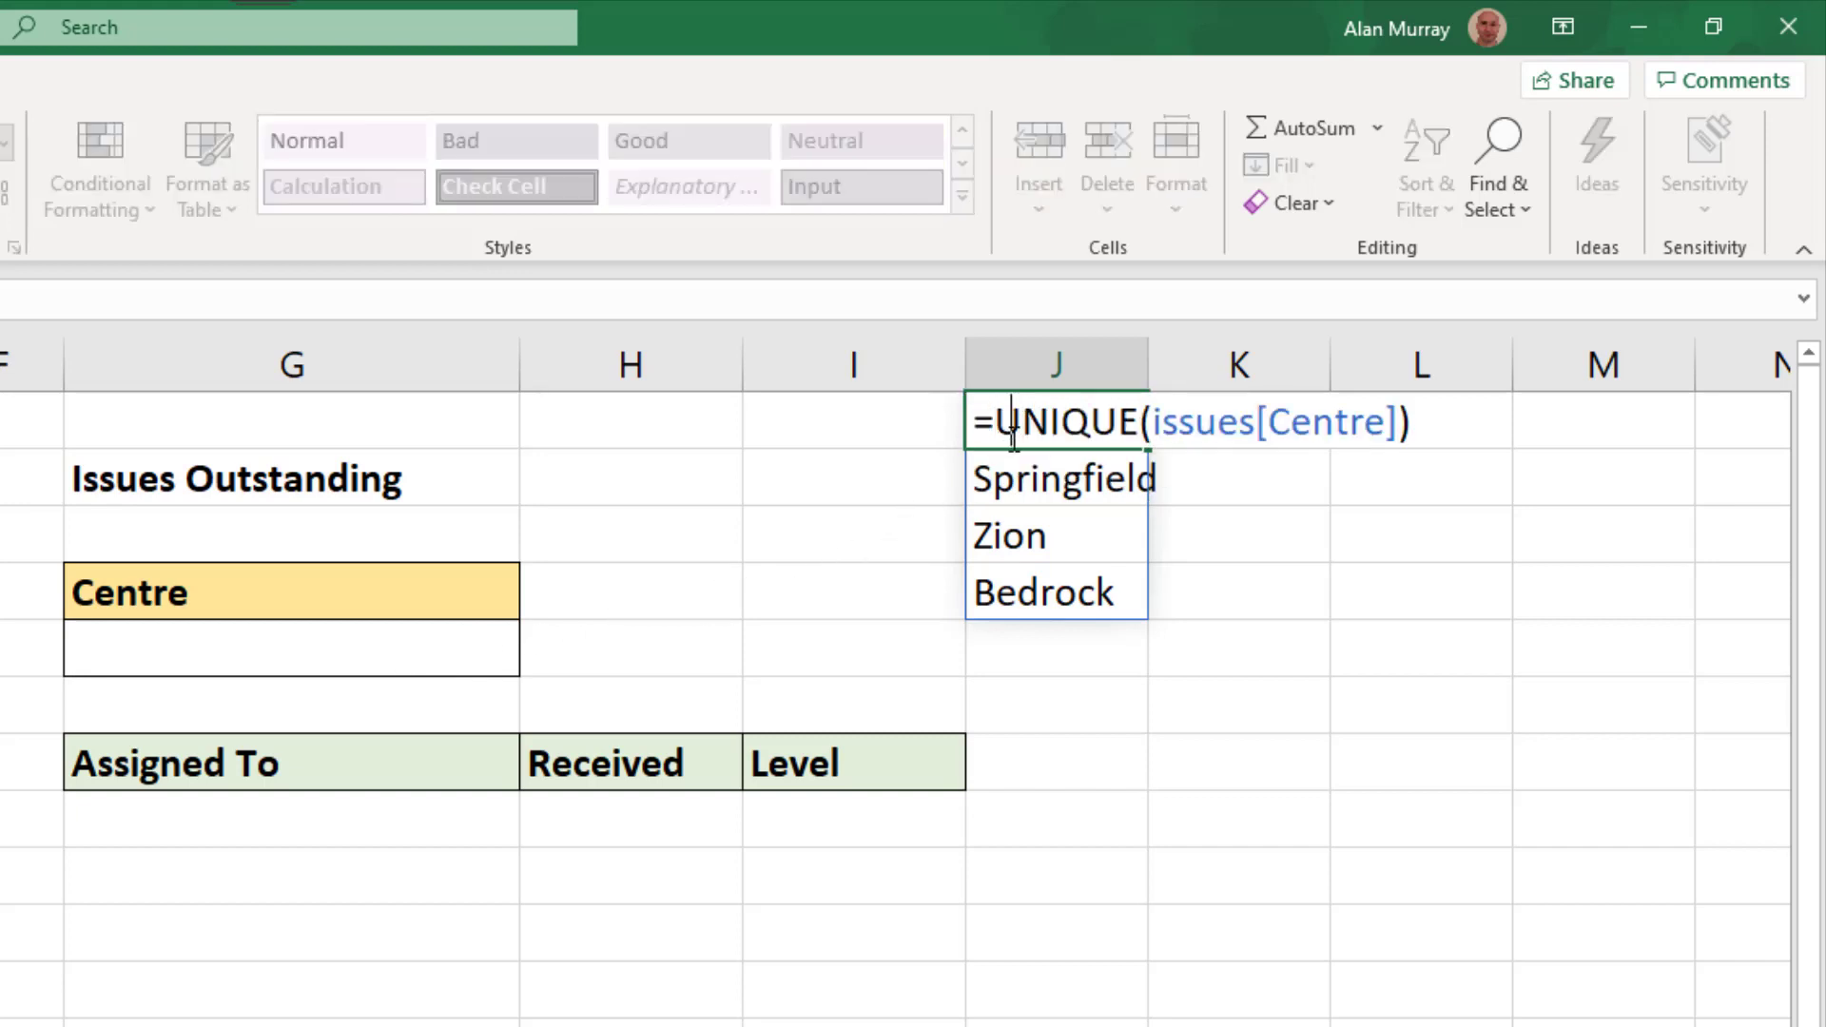
type("sort(")
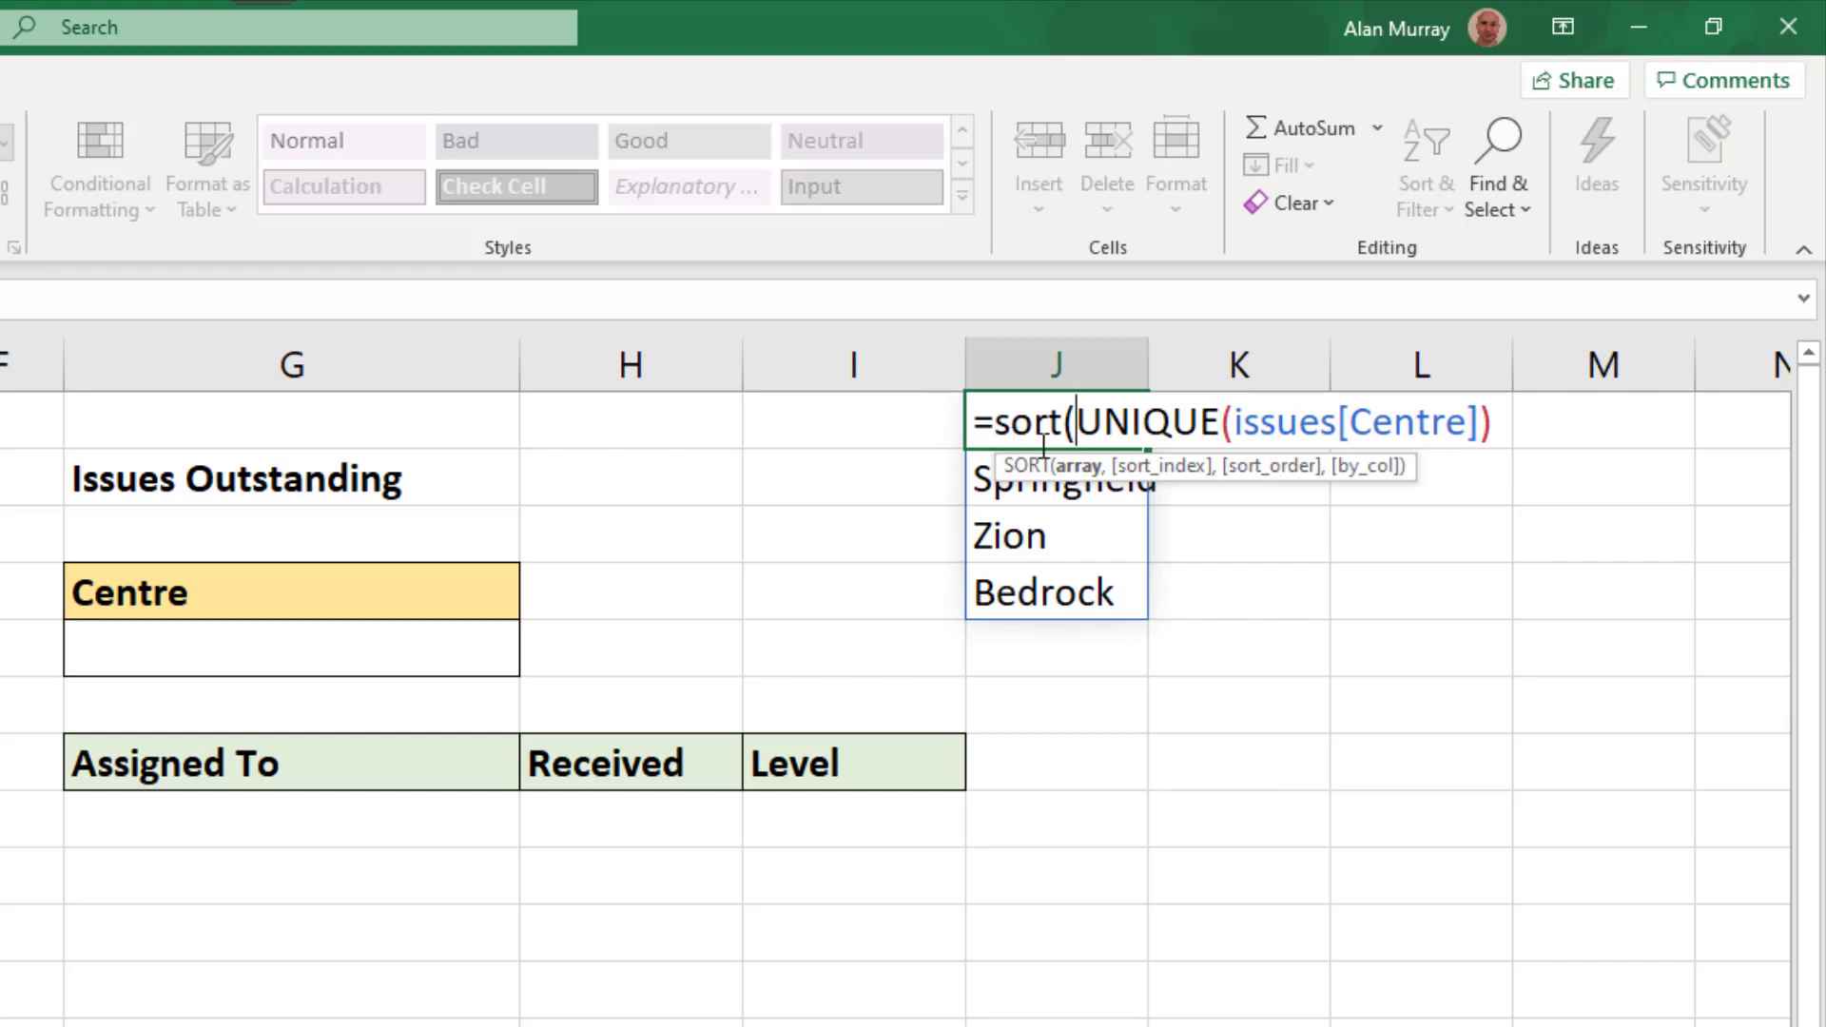
left_click(1504, 428)
type(")")
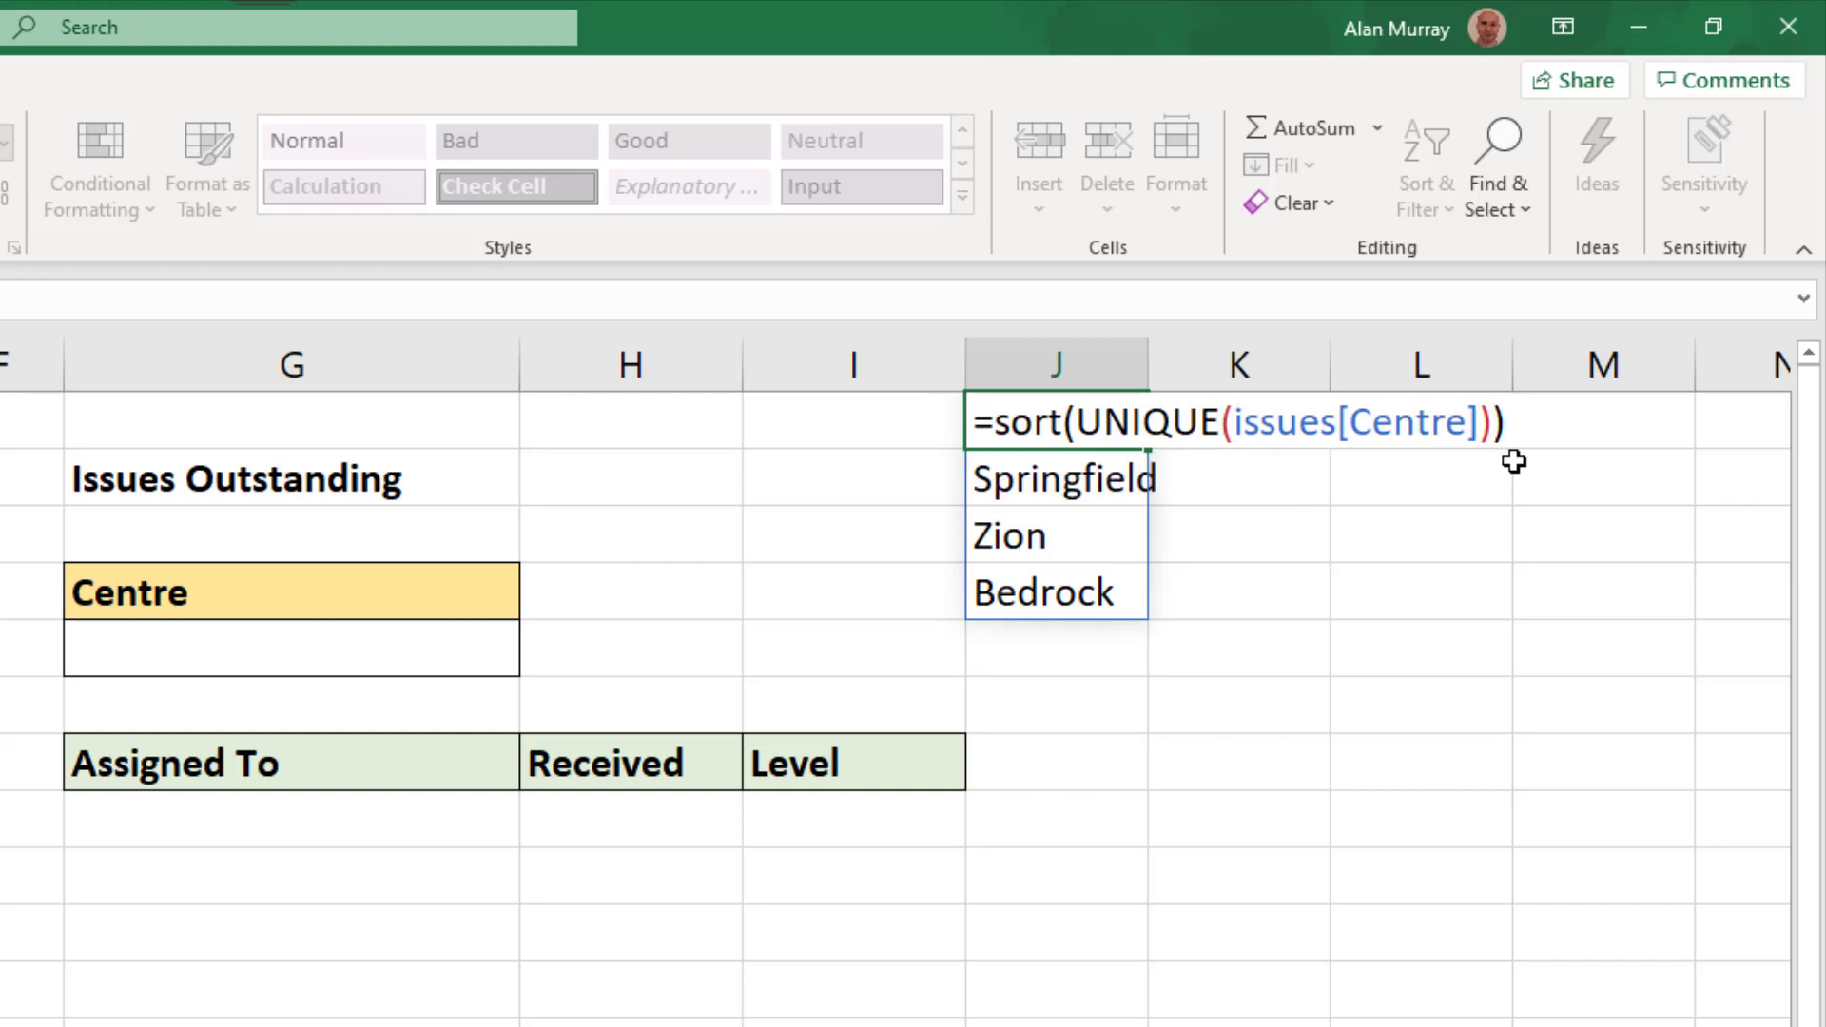
key("Return")
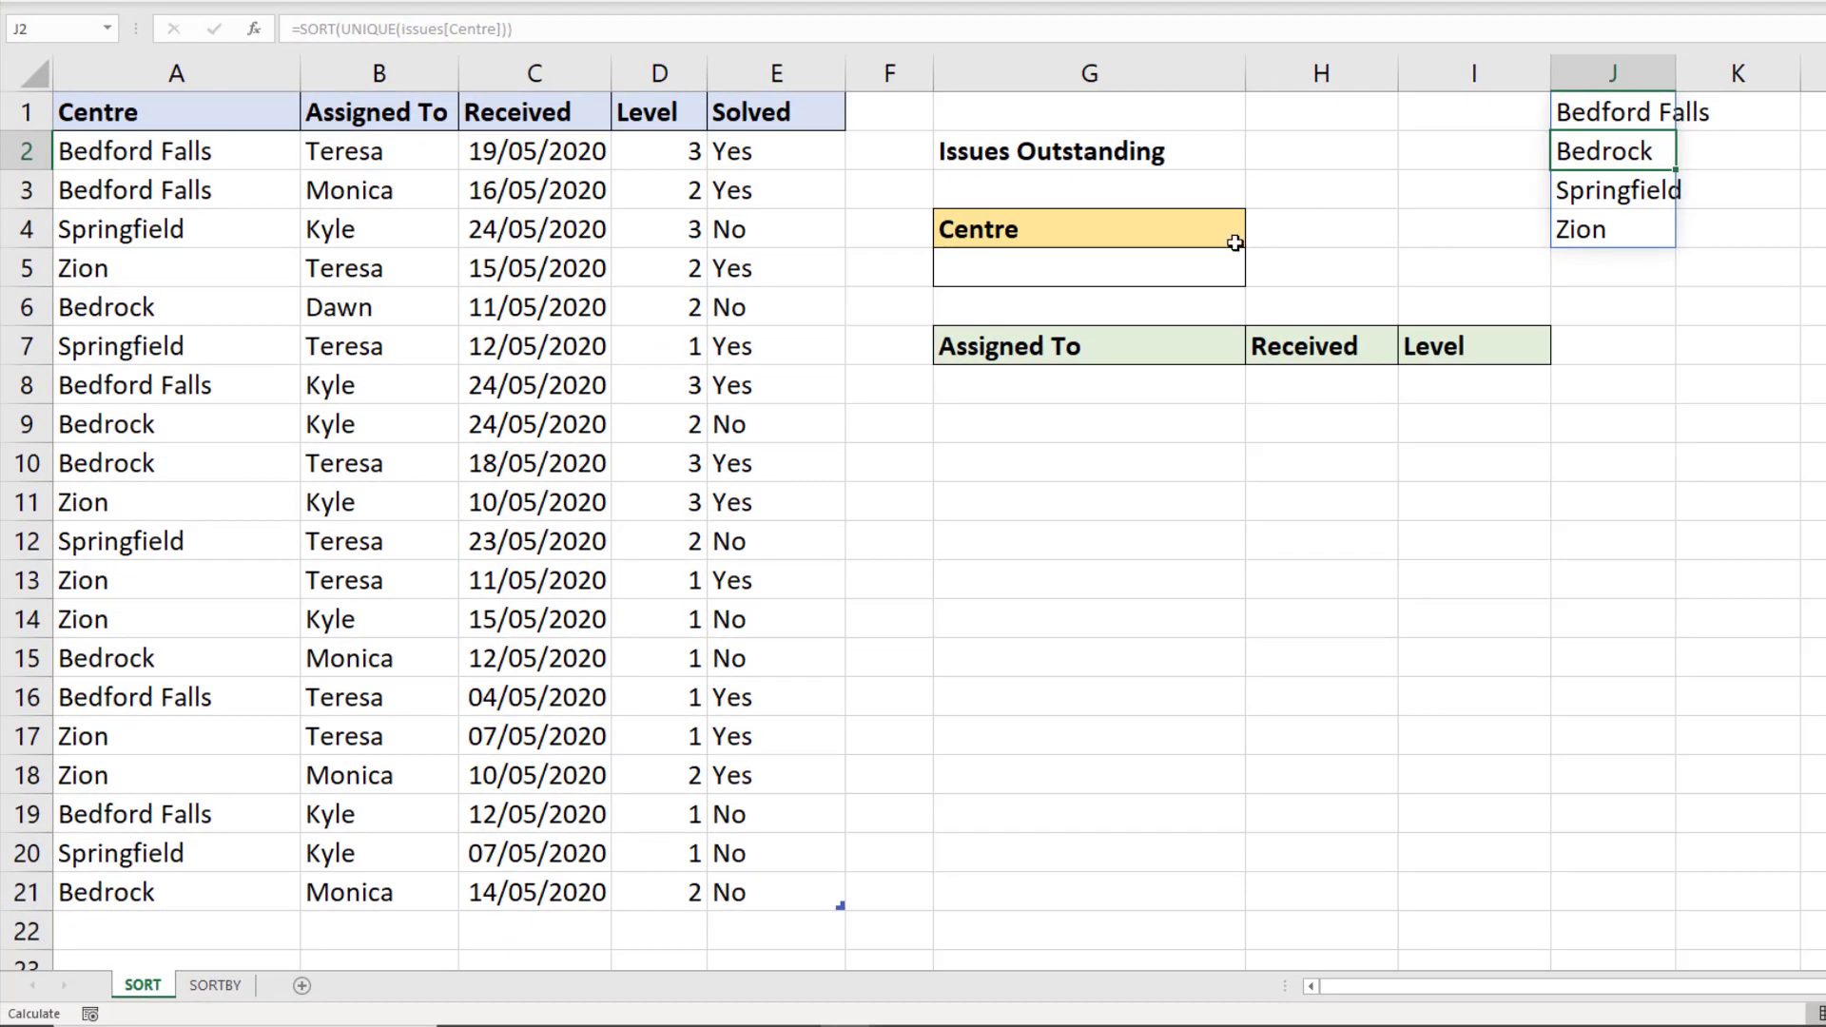
Give G5 a List data validation sourced from =$J$1# and open its dropdown
left_click(1141, 268)
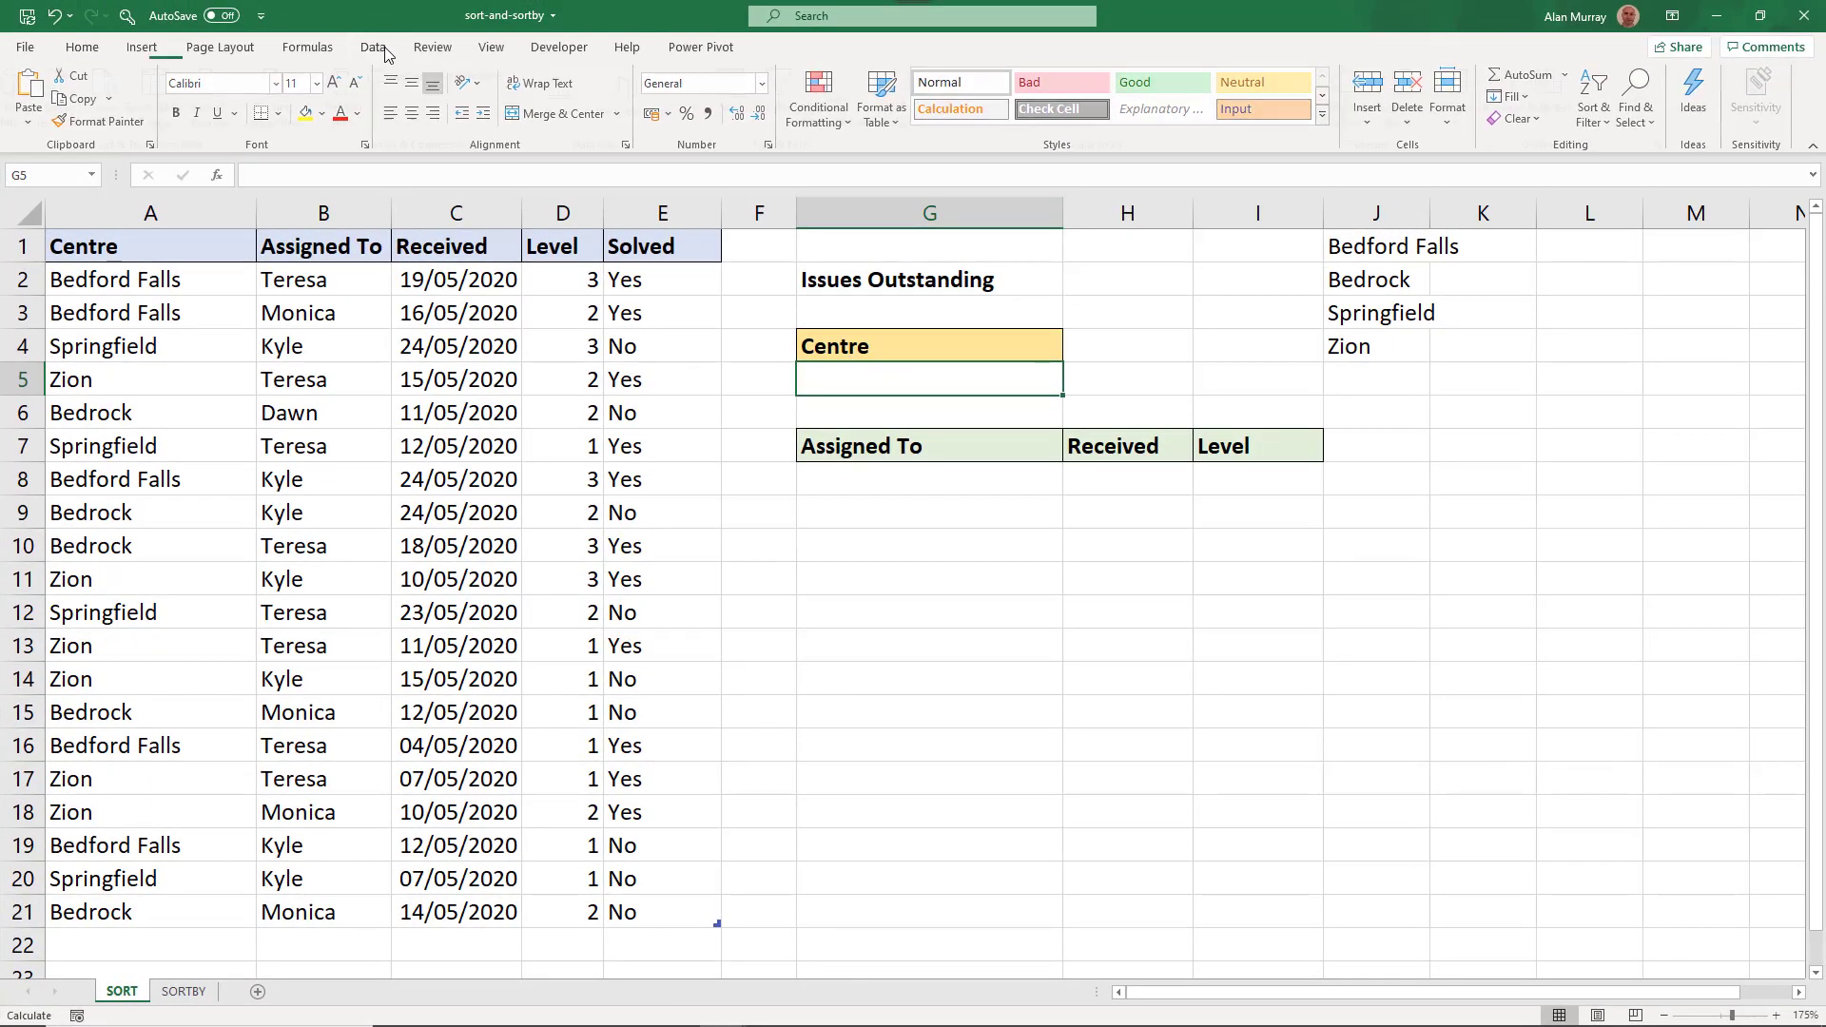
left_click(385, 16)
left_click(1085, 91)
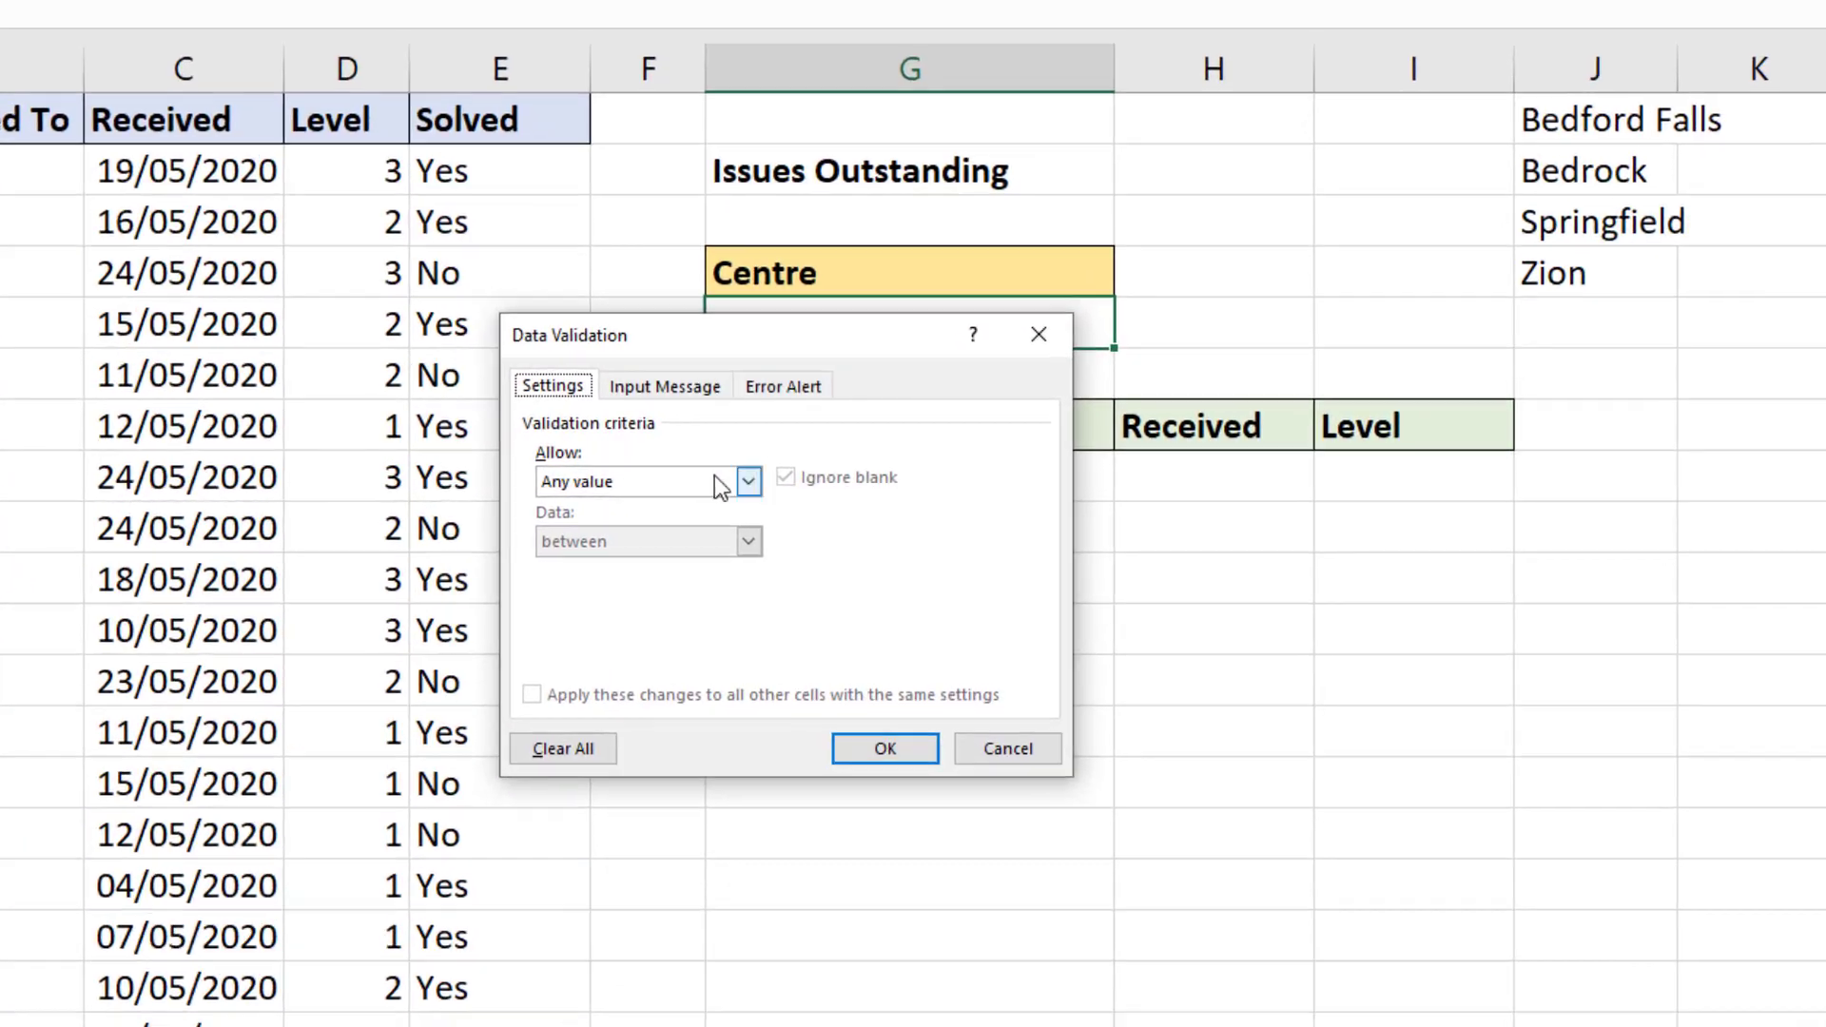
left_click(715, 481)
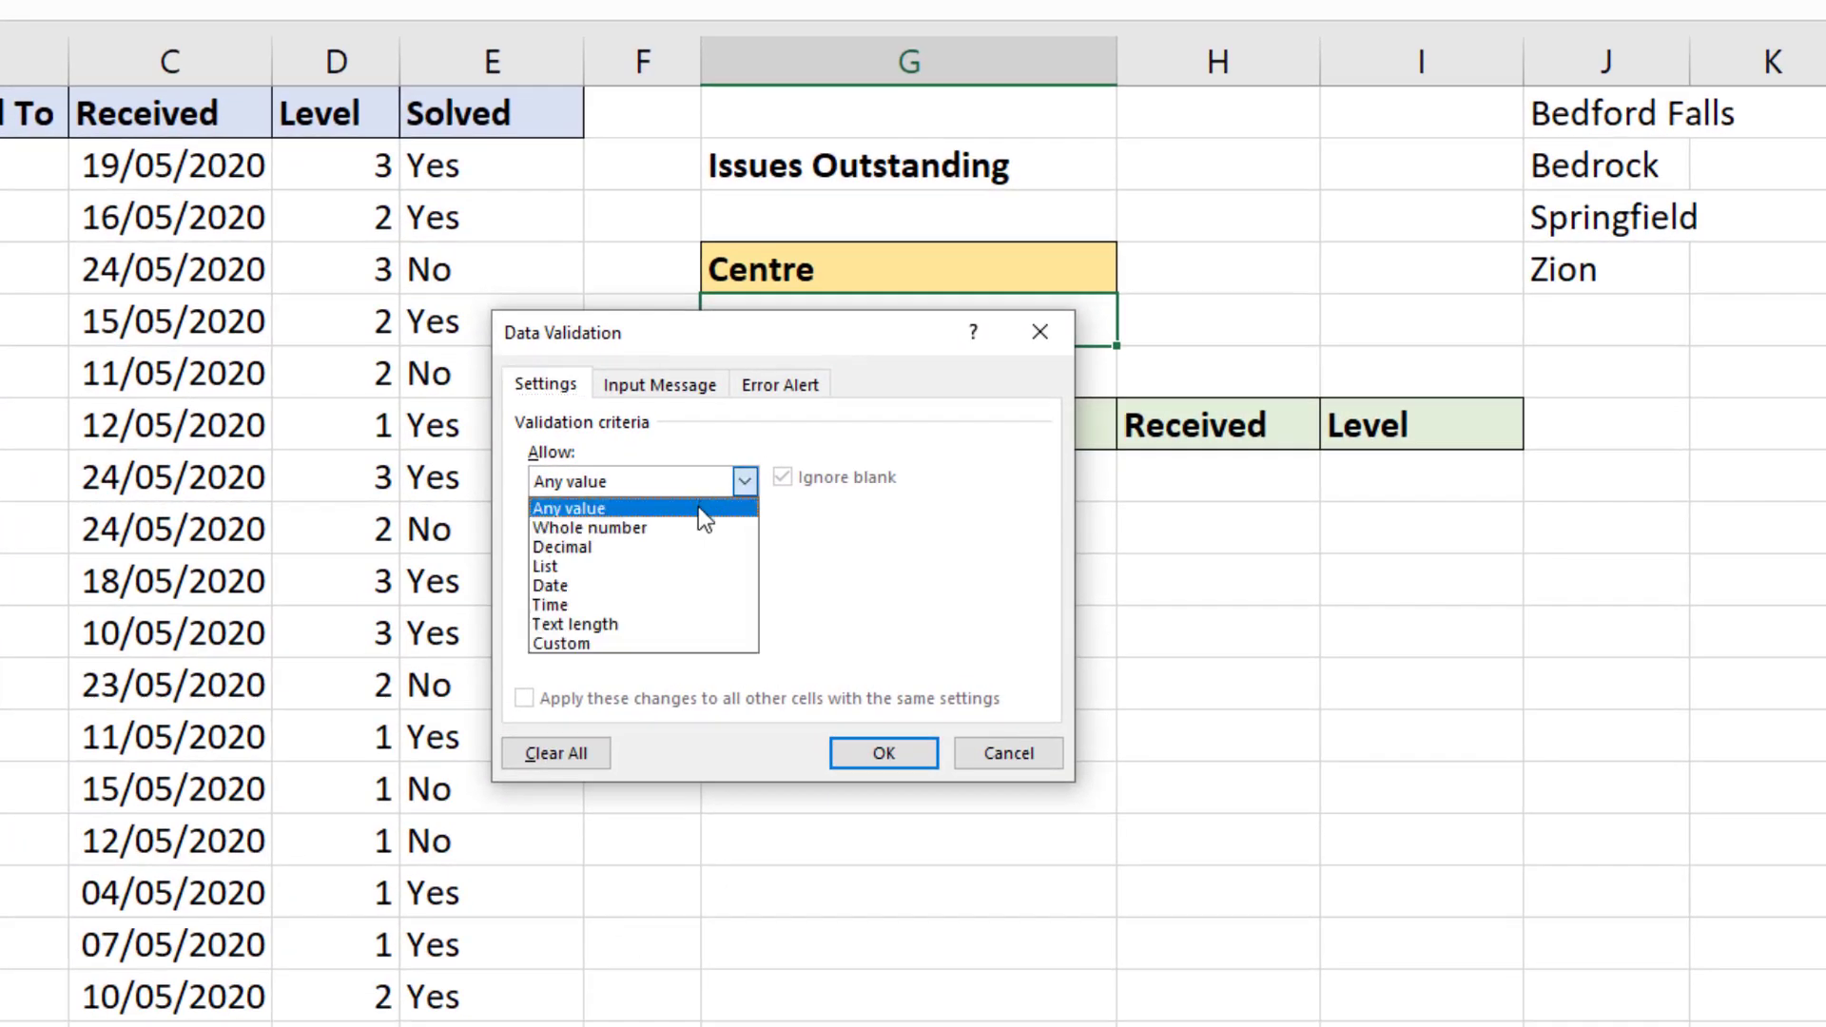
left_click(682, 566)
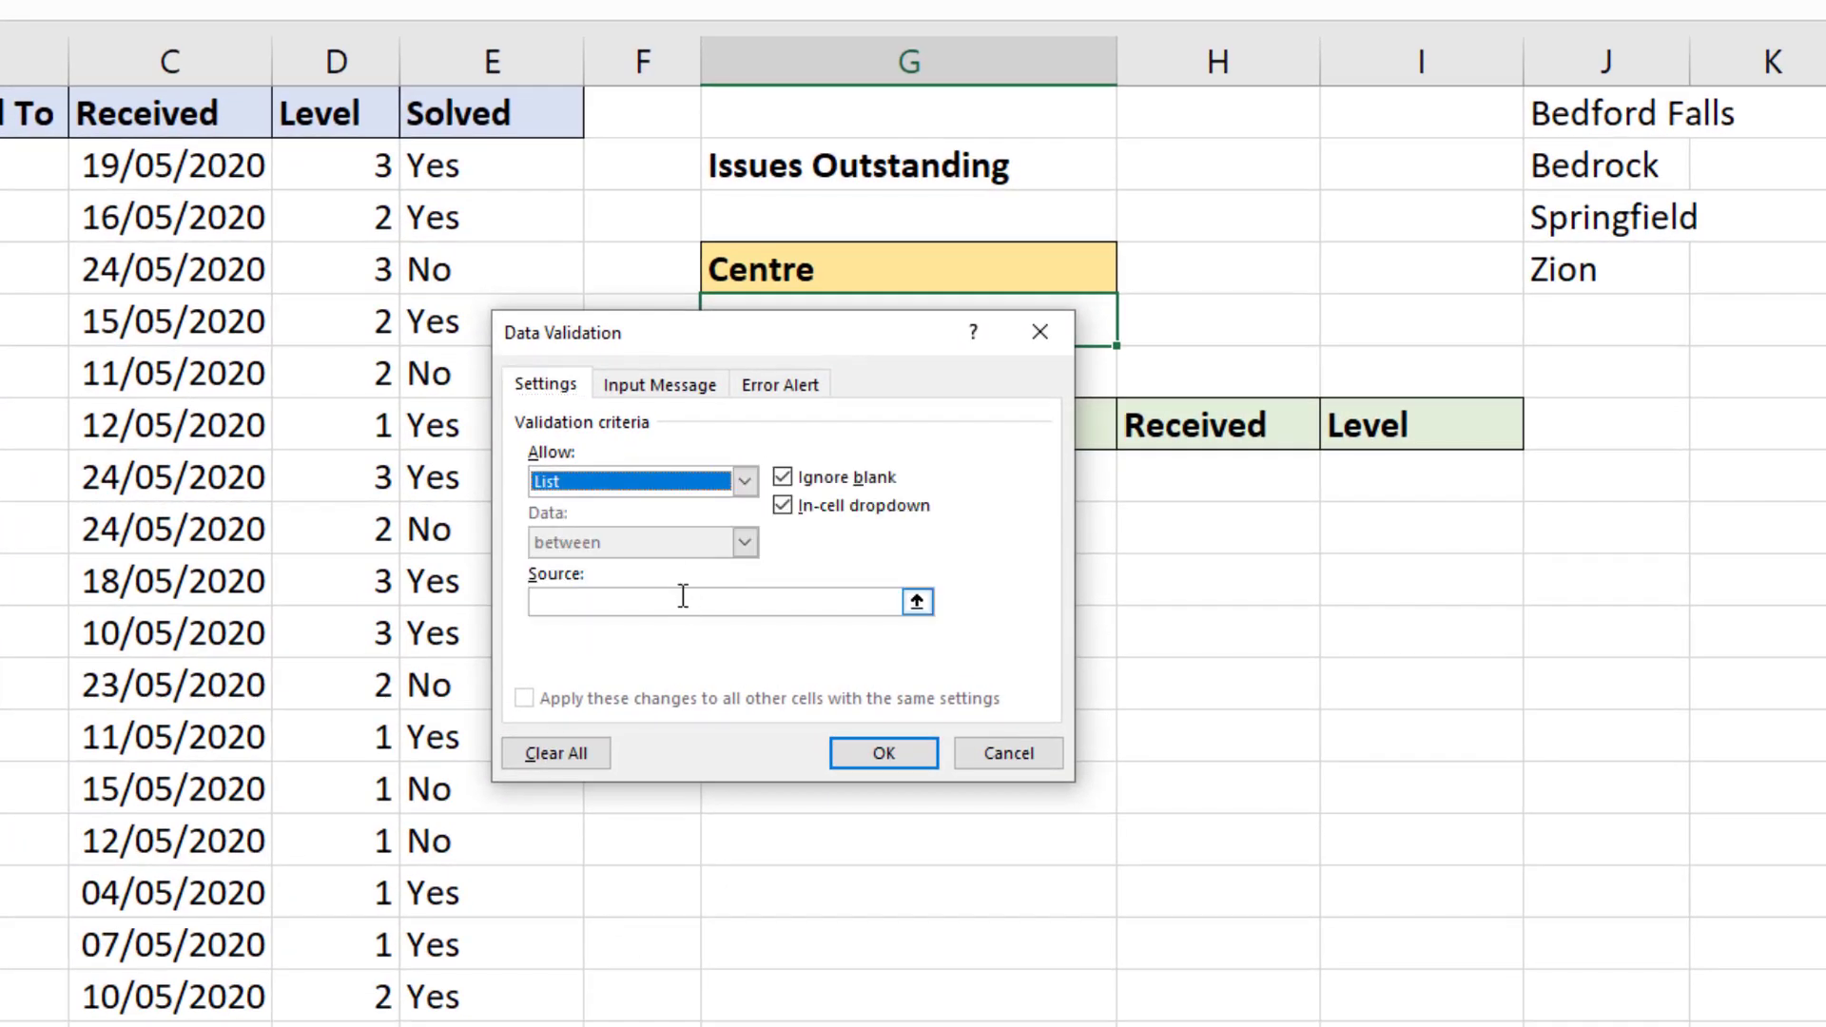
left_click(682, 598)
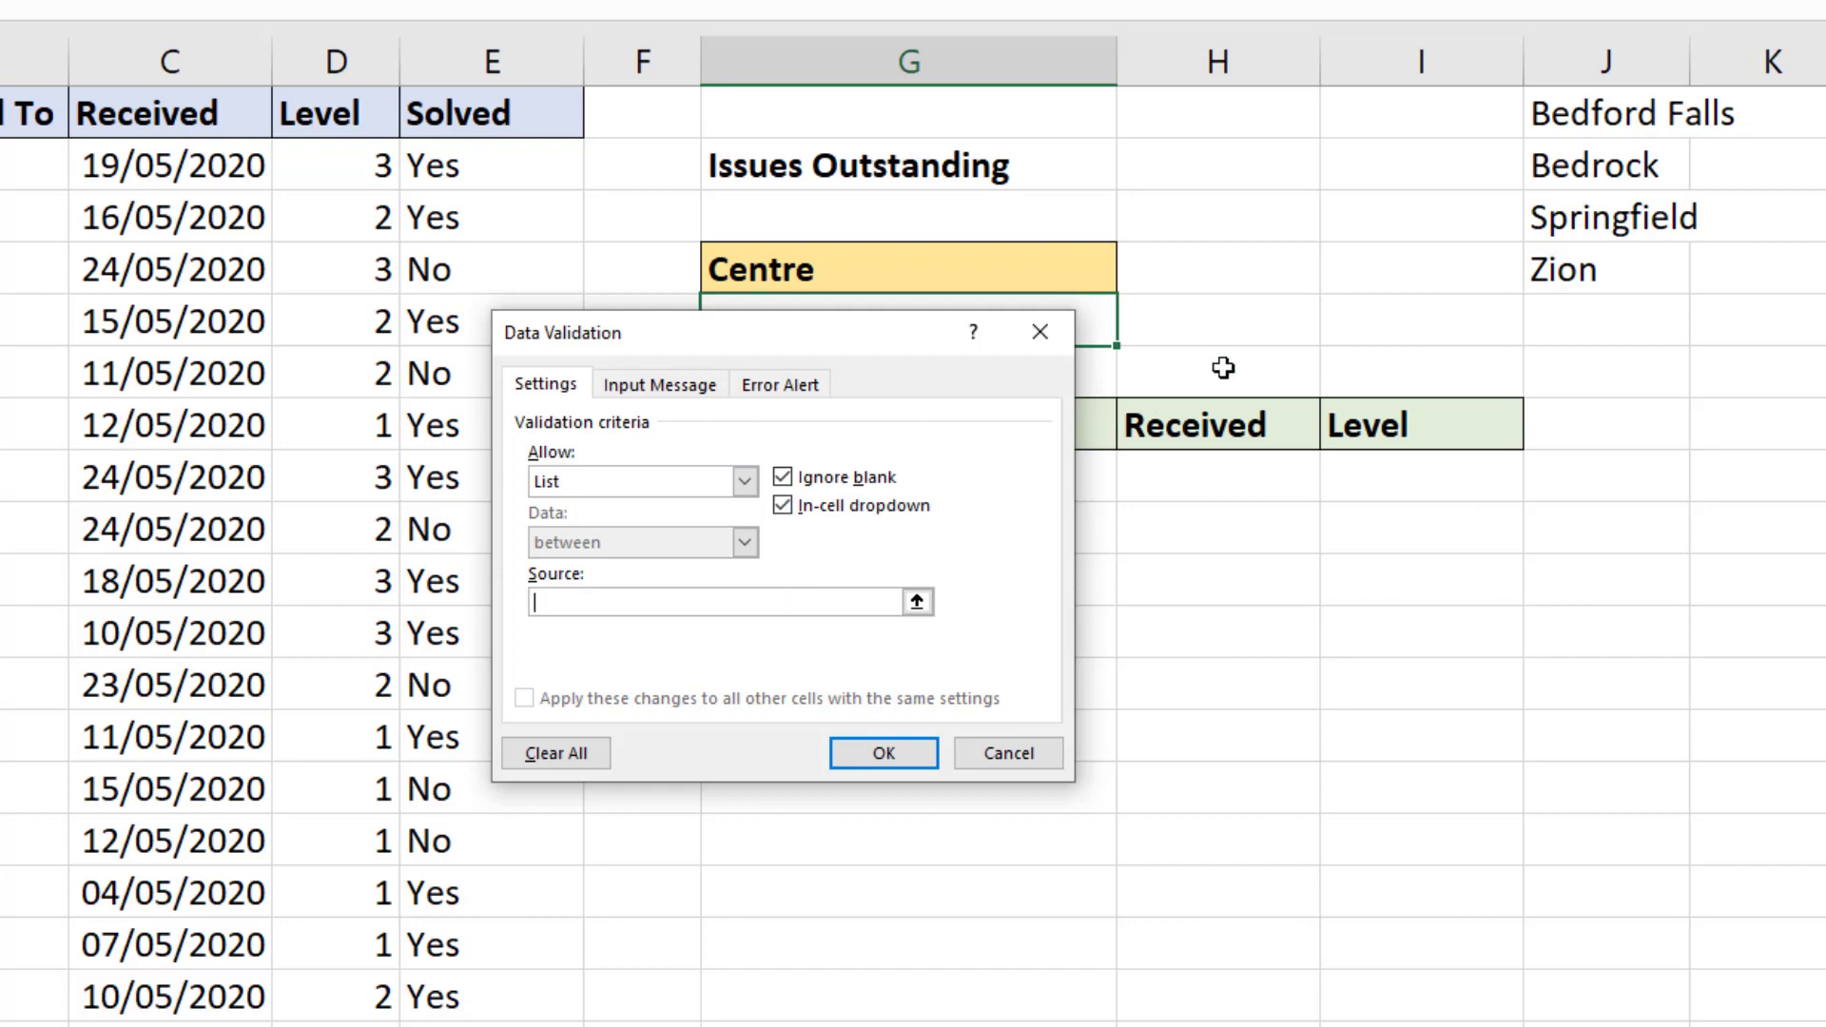
left_click(1565, 116)
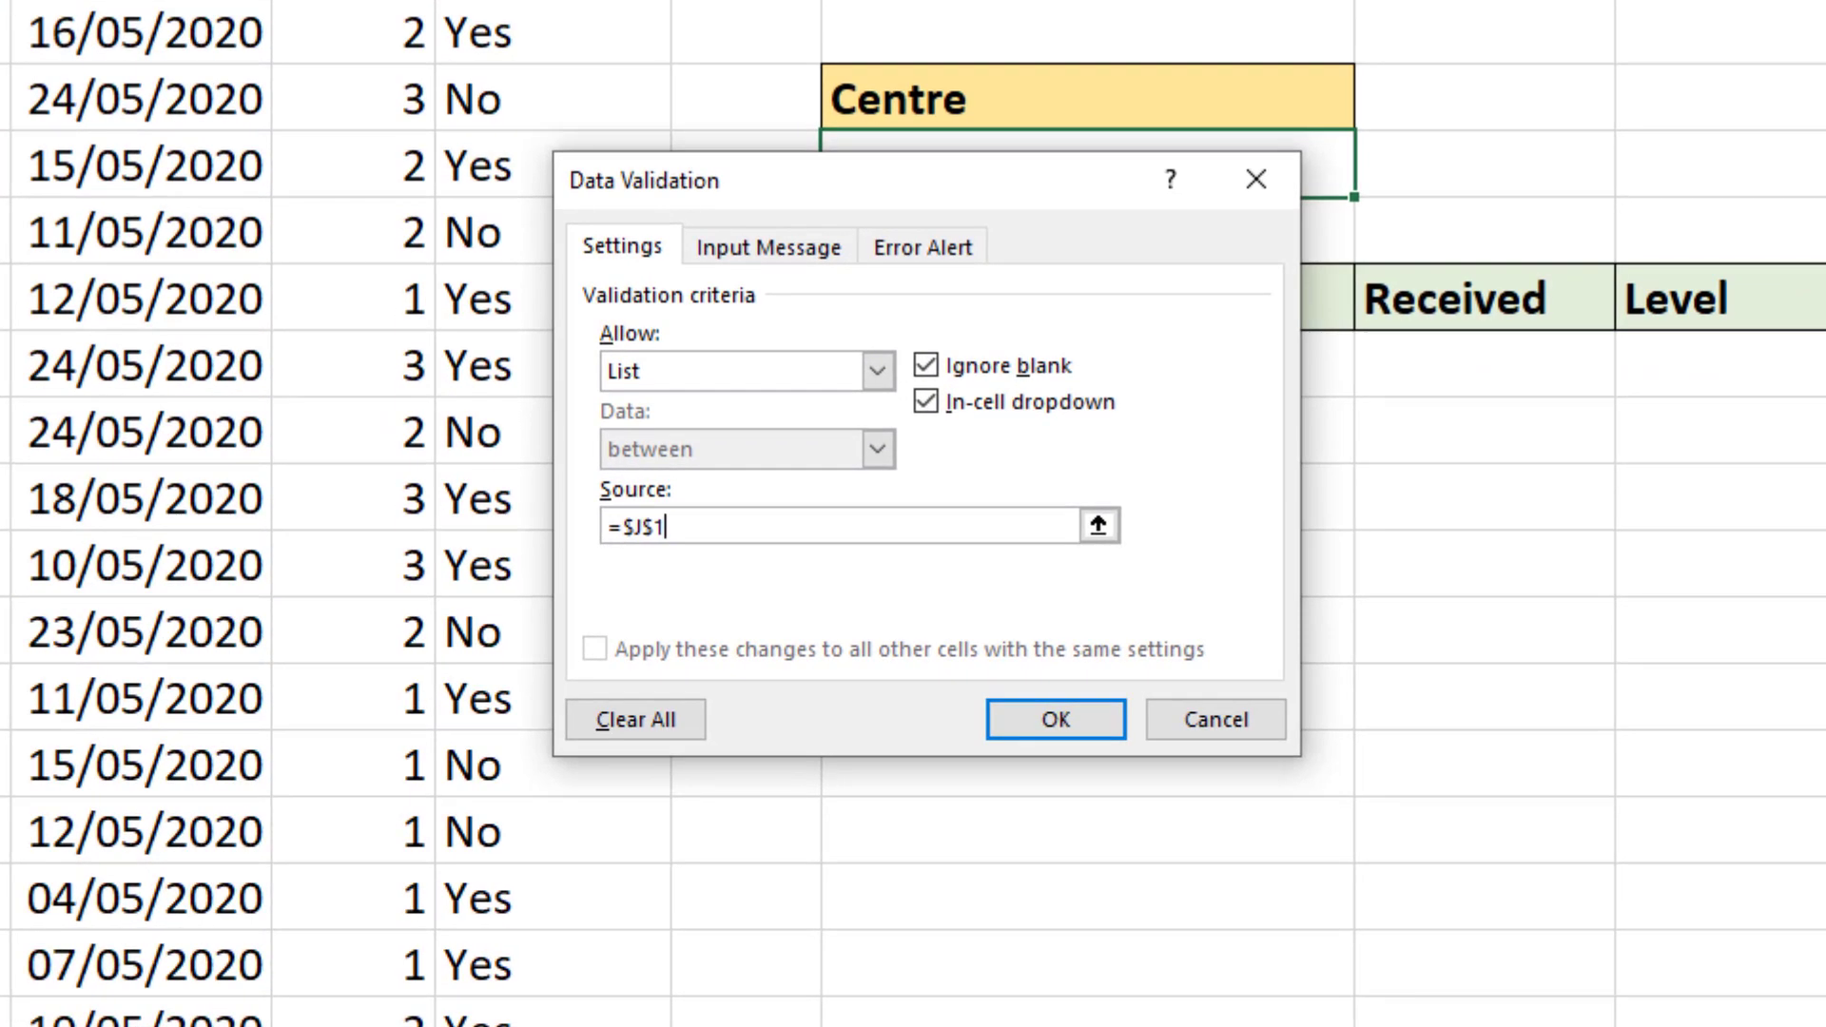
type("#")
left_click(1092, 716)
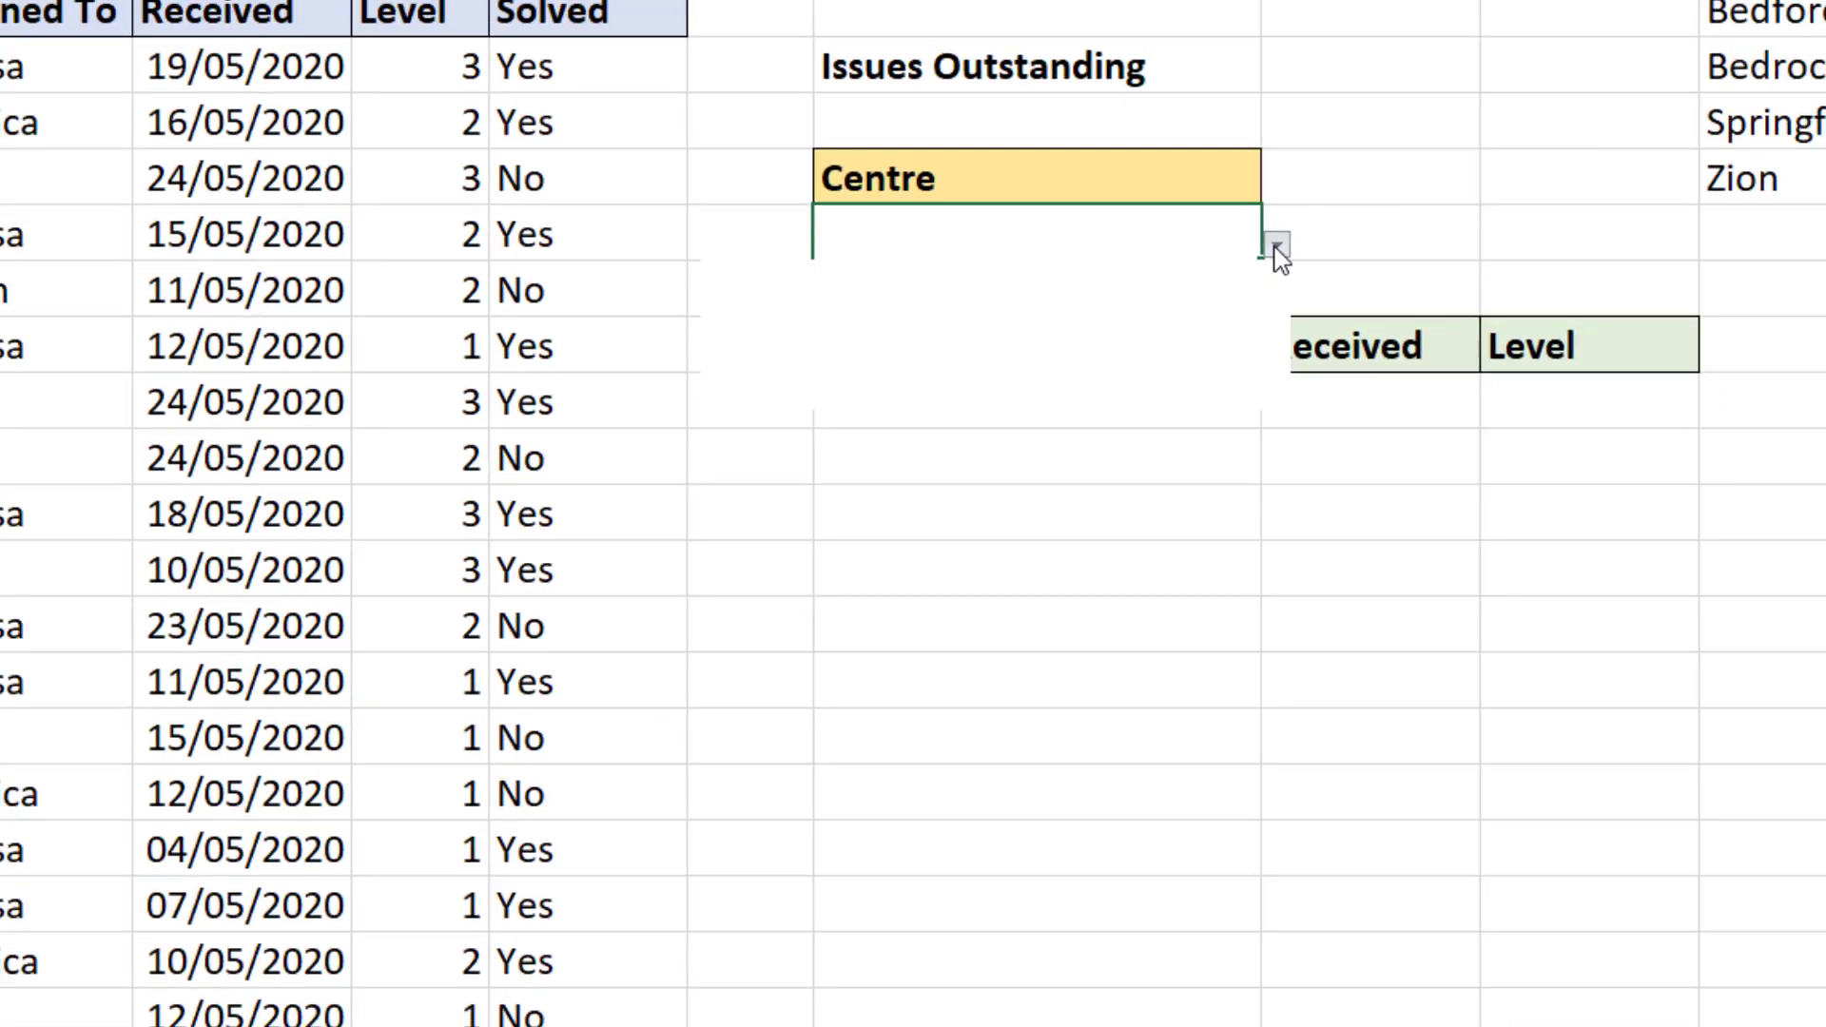
left_click(1374, 178)
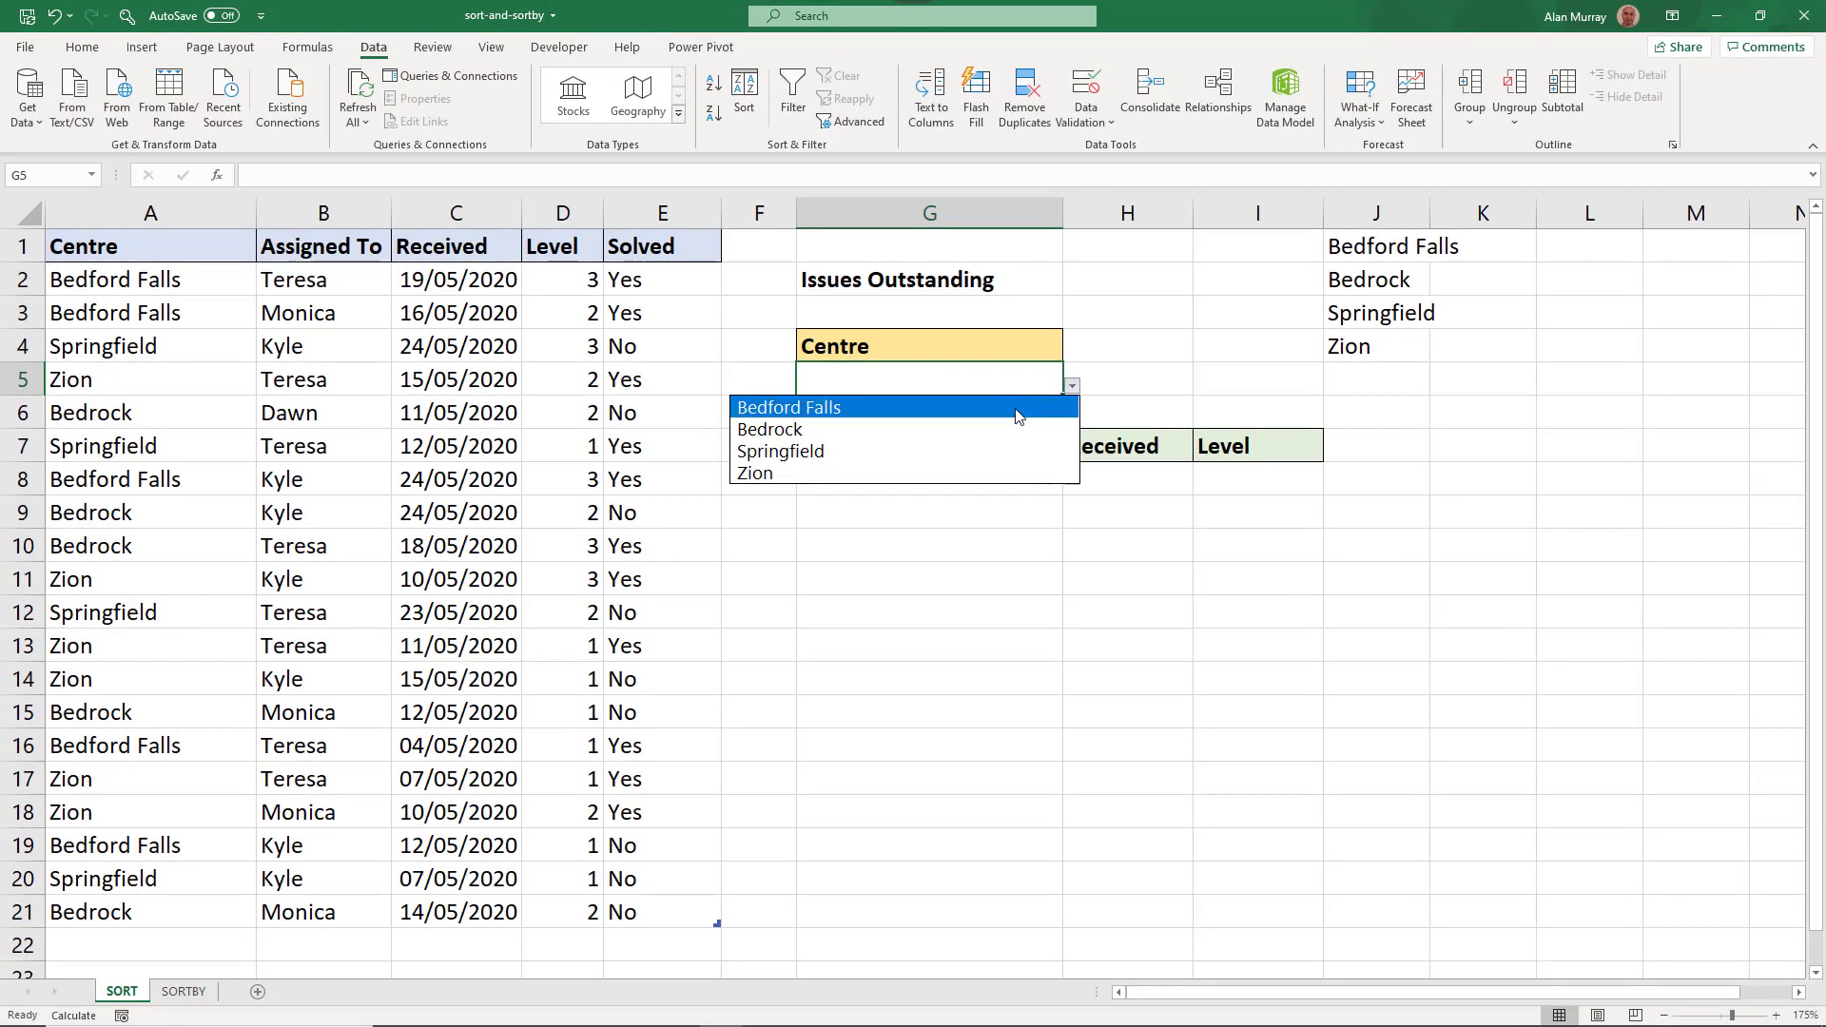
Choose Springfield in G5 and add London in A22 as a test centre
left_click(946, 452)
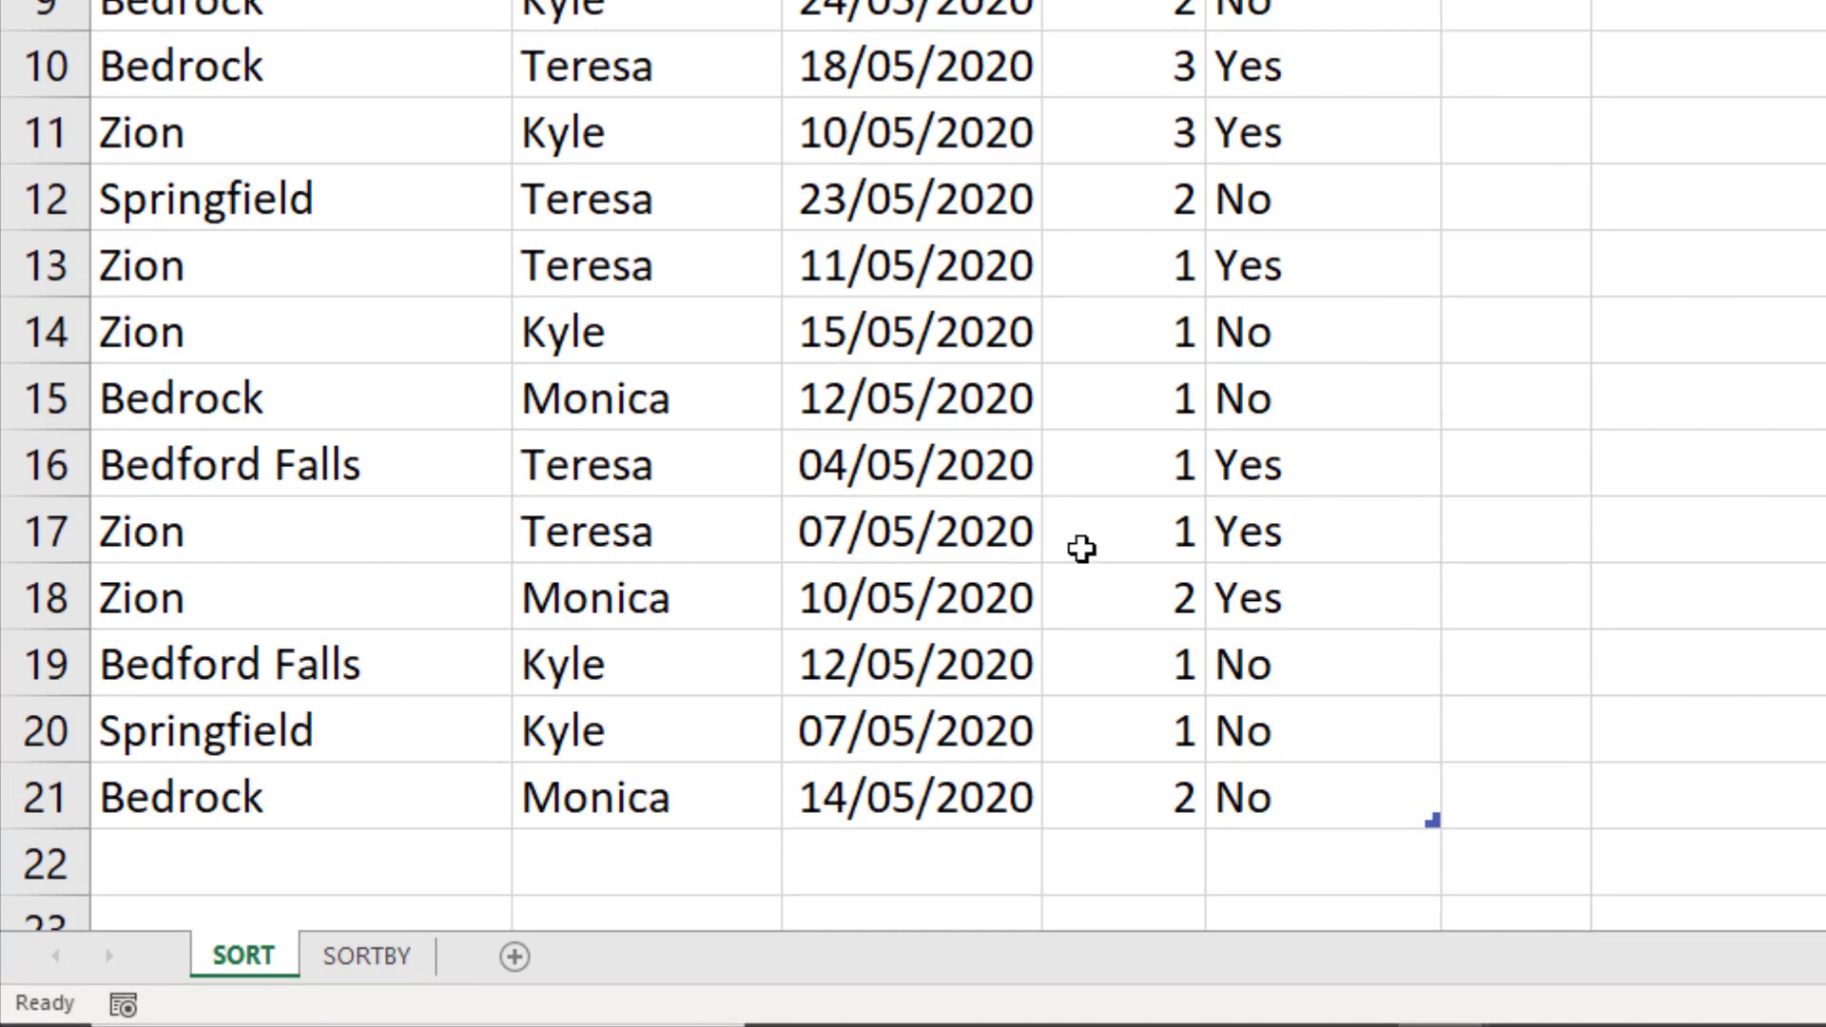
left_click(493, 862)
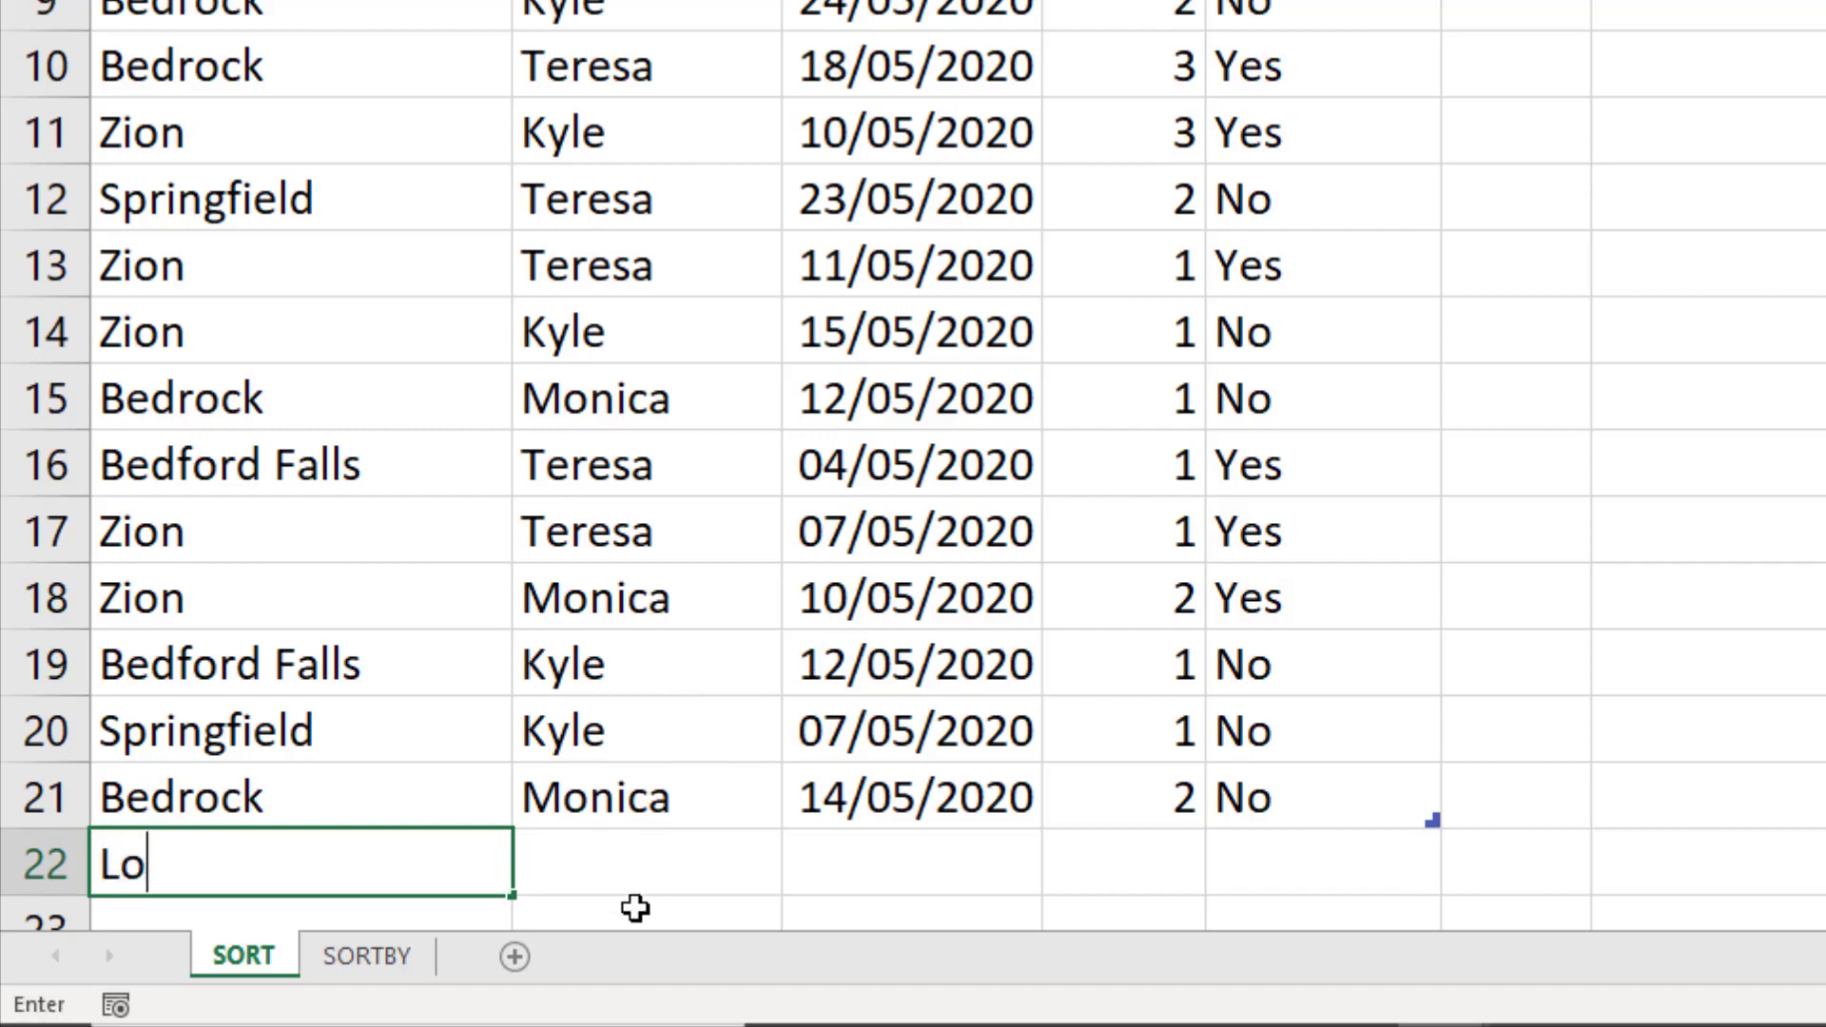
type("don")
key("Tab")
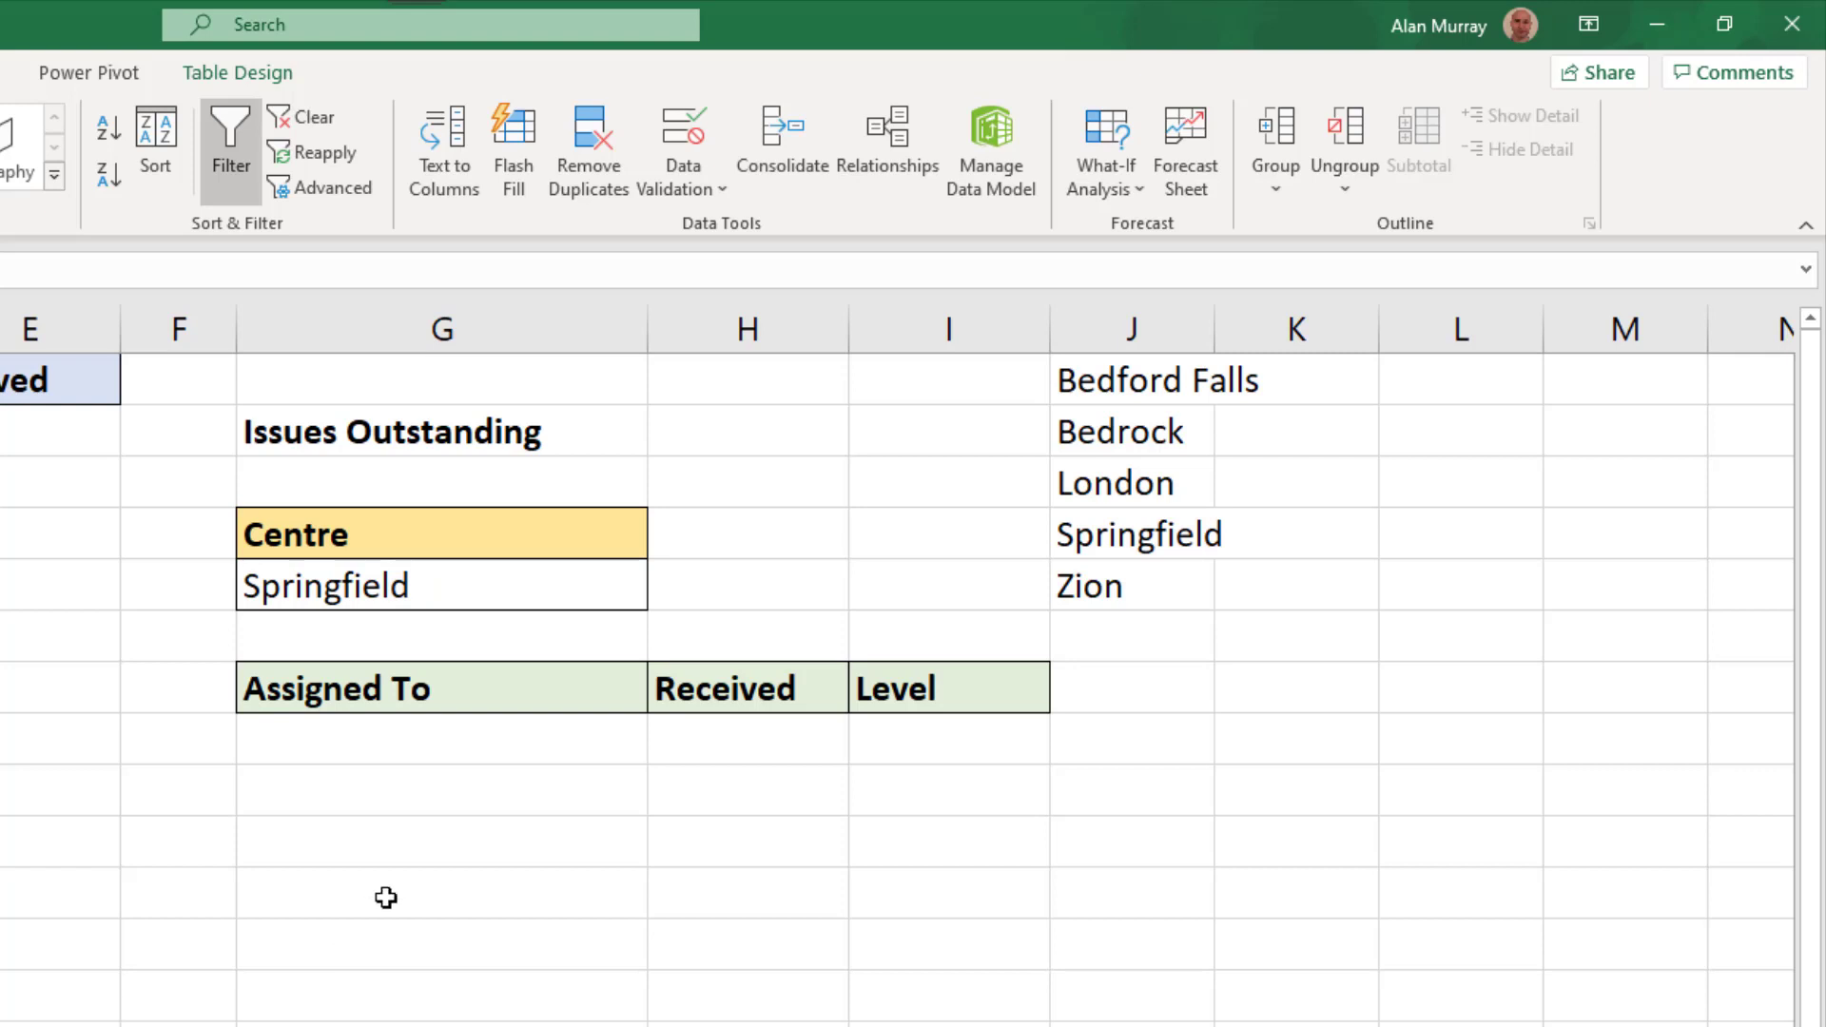
Check that London appears in G5's dropdown, keeping Springfield selected
left_click(534, 595)
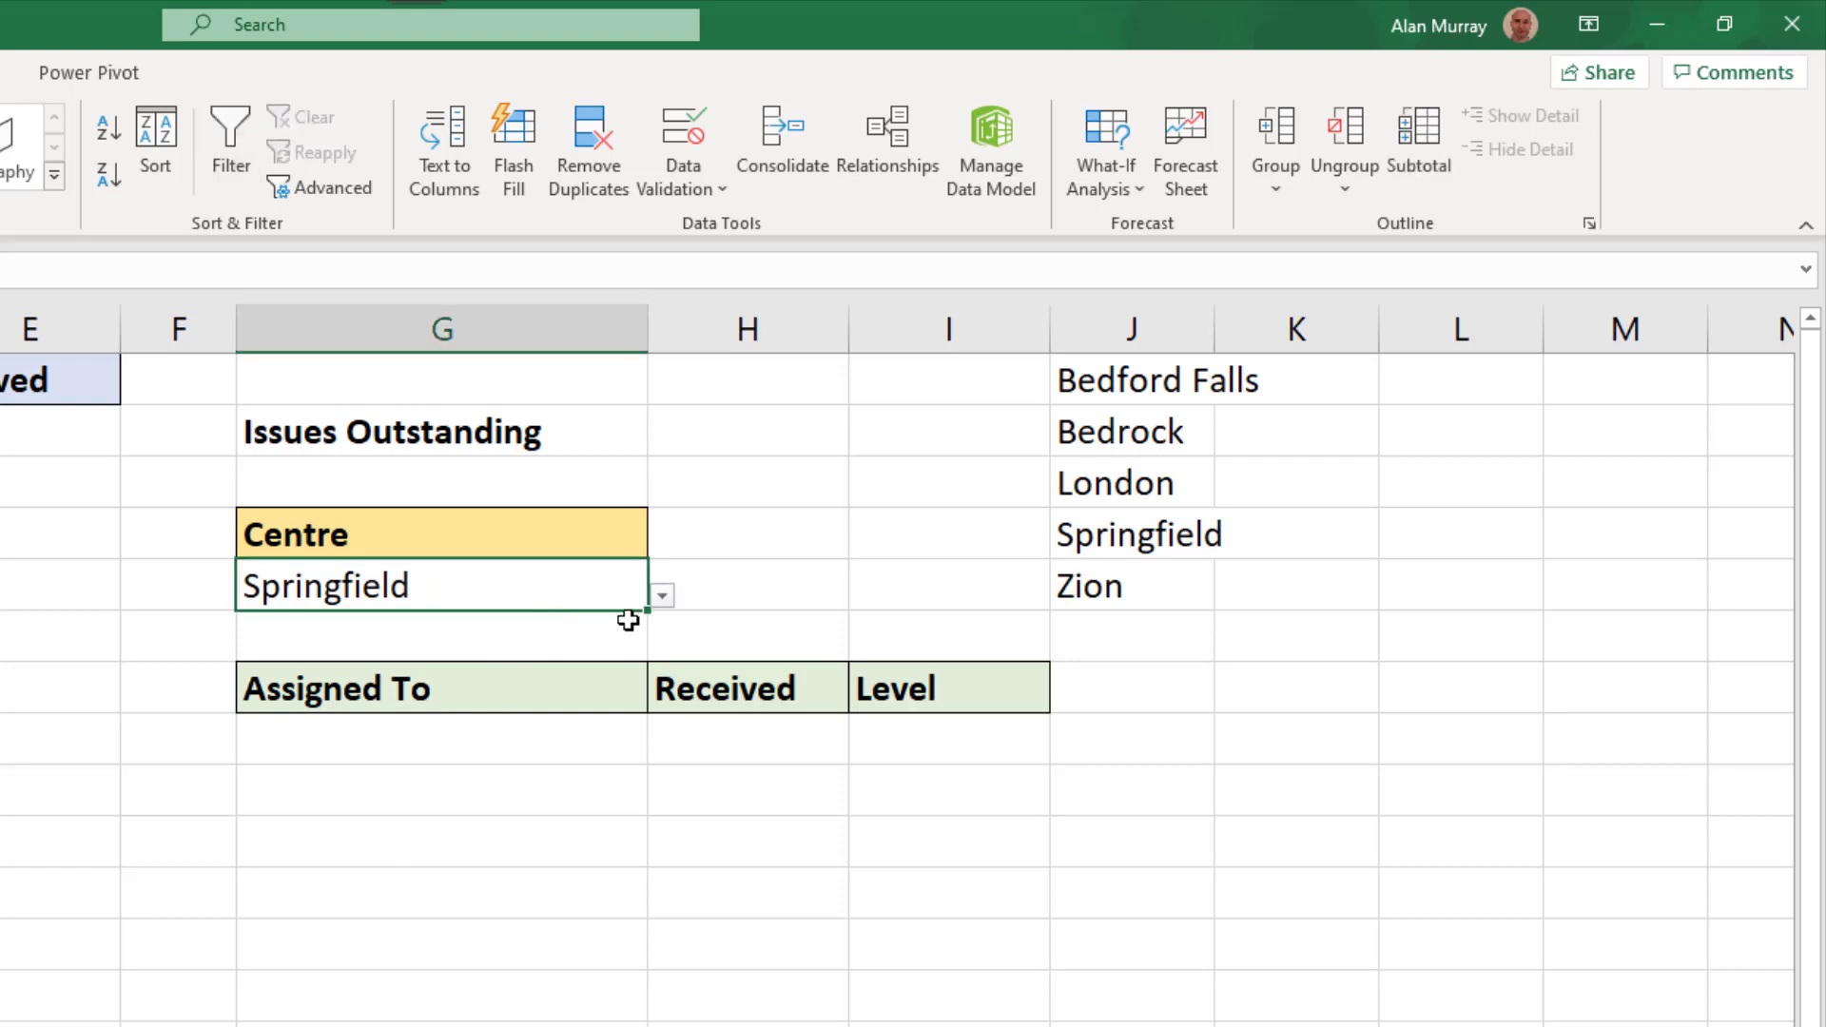
left_click(661, 598)
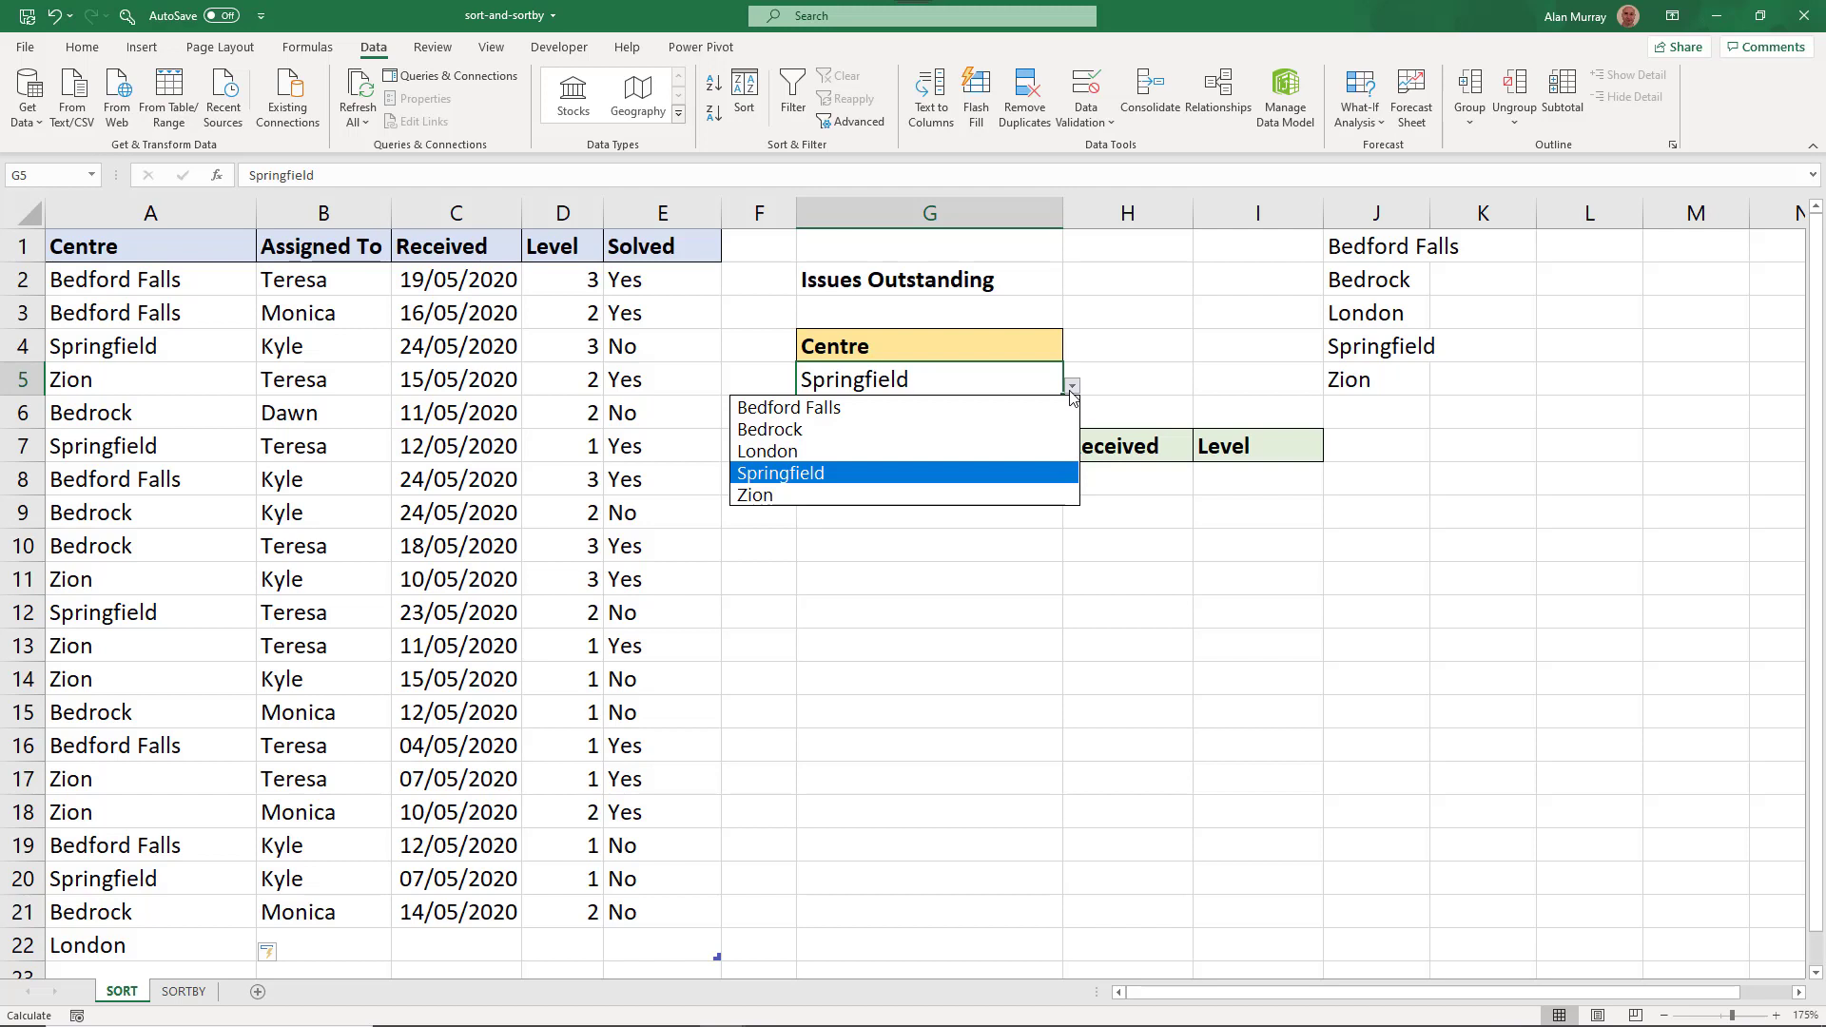
left_click(1089, 384)
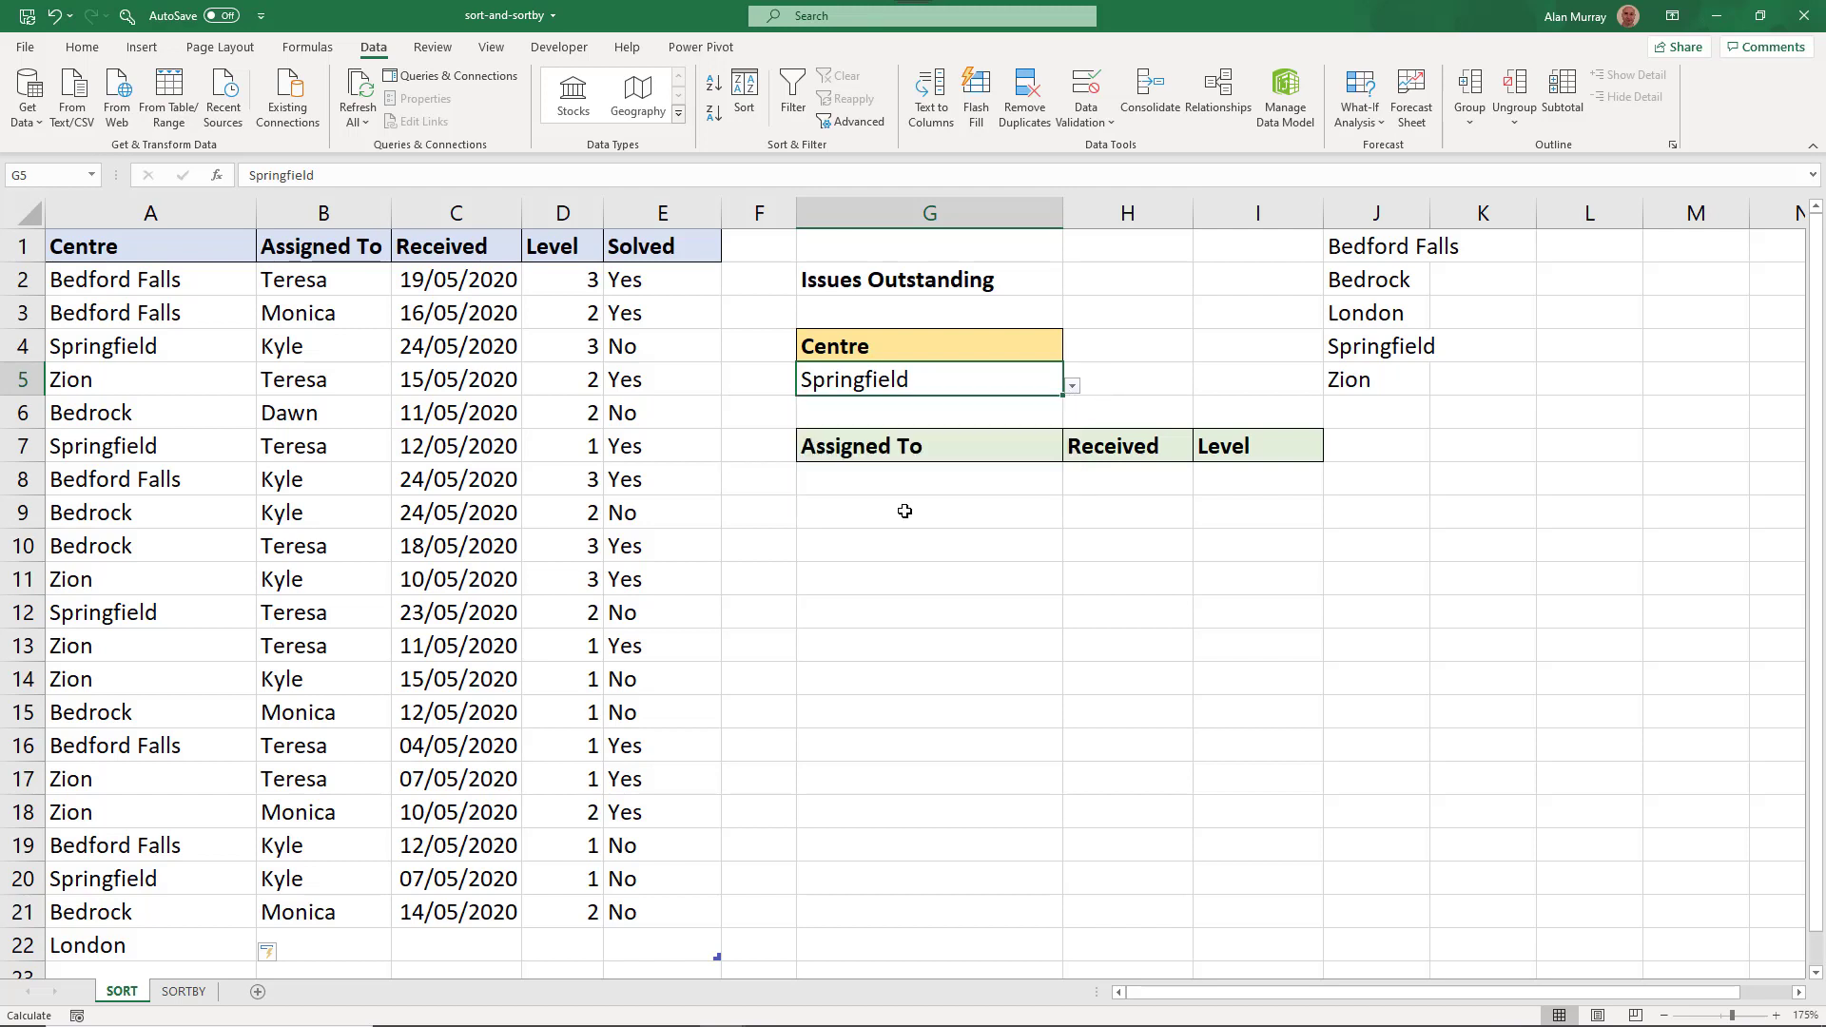
Delete the London test row 22 and select G8
right_click(29, 945)
left_click(88, 790)
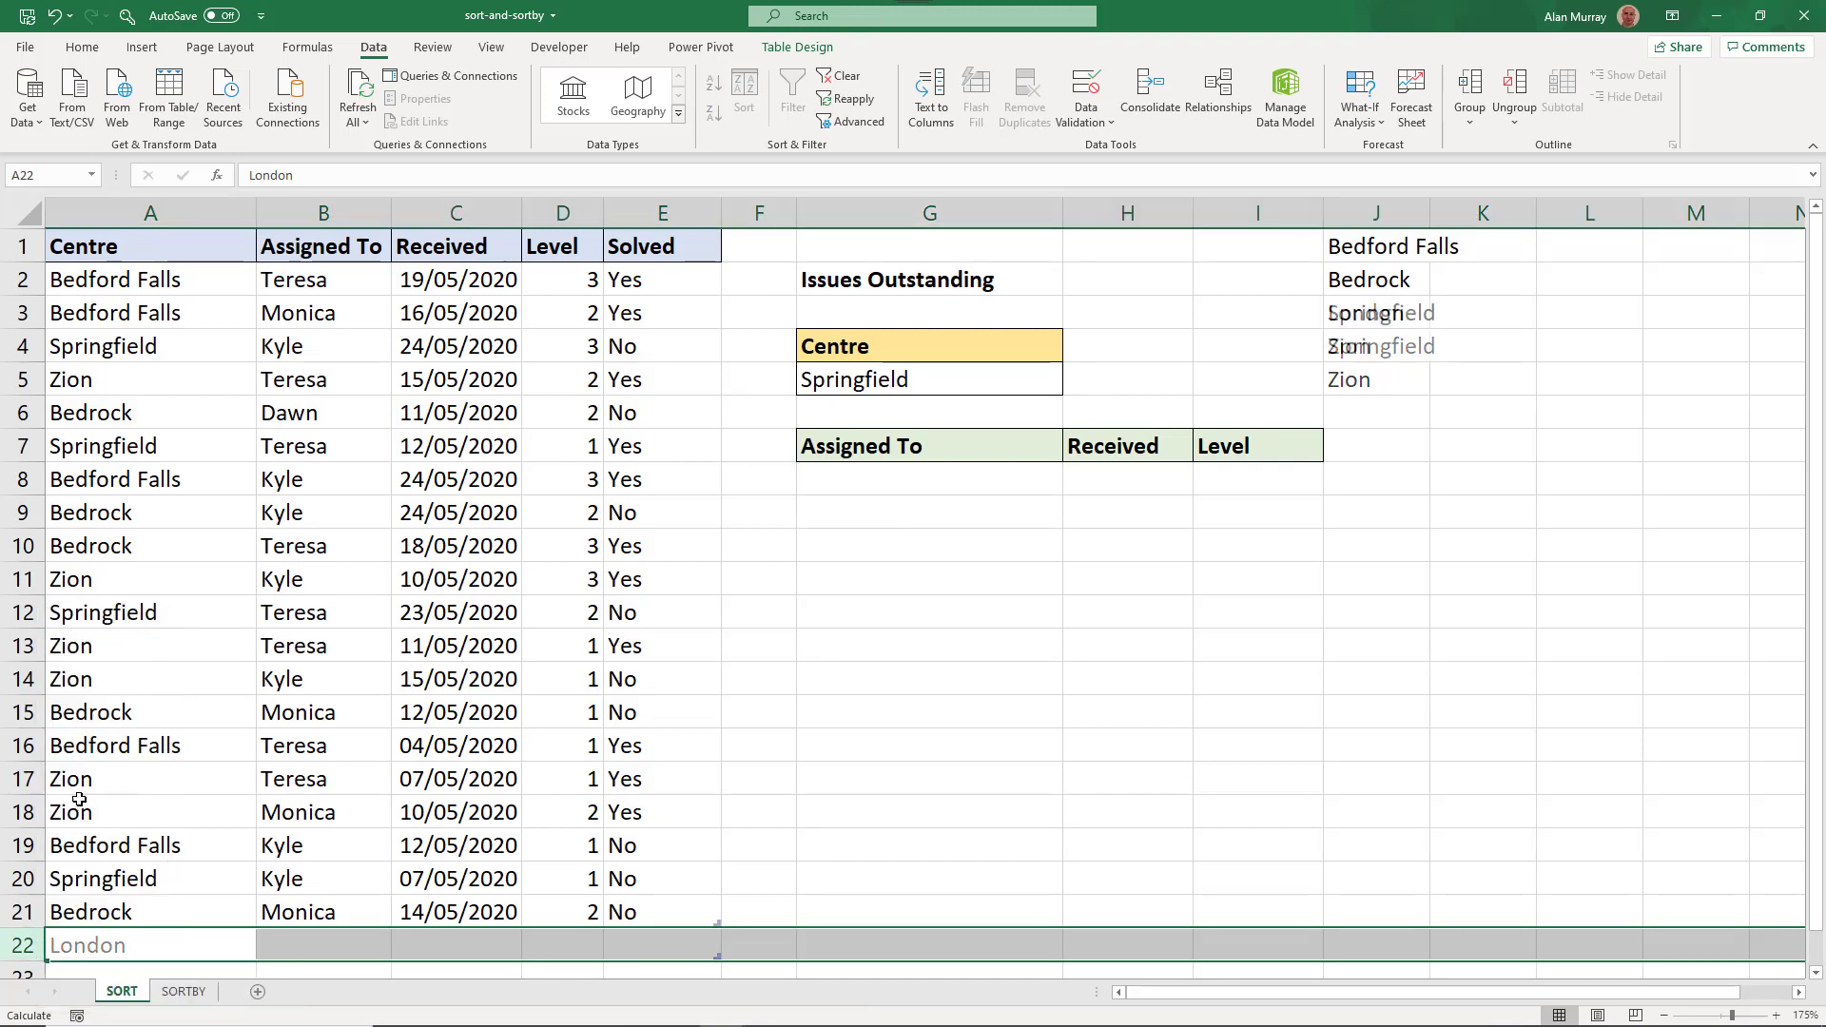
left_click(848, 483)
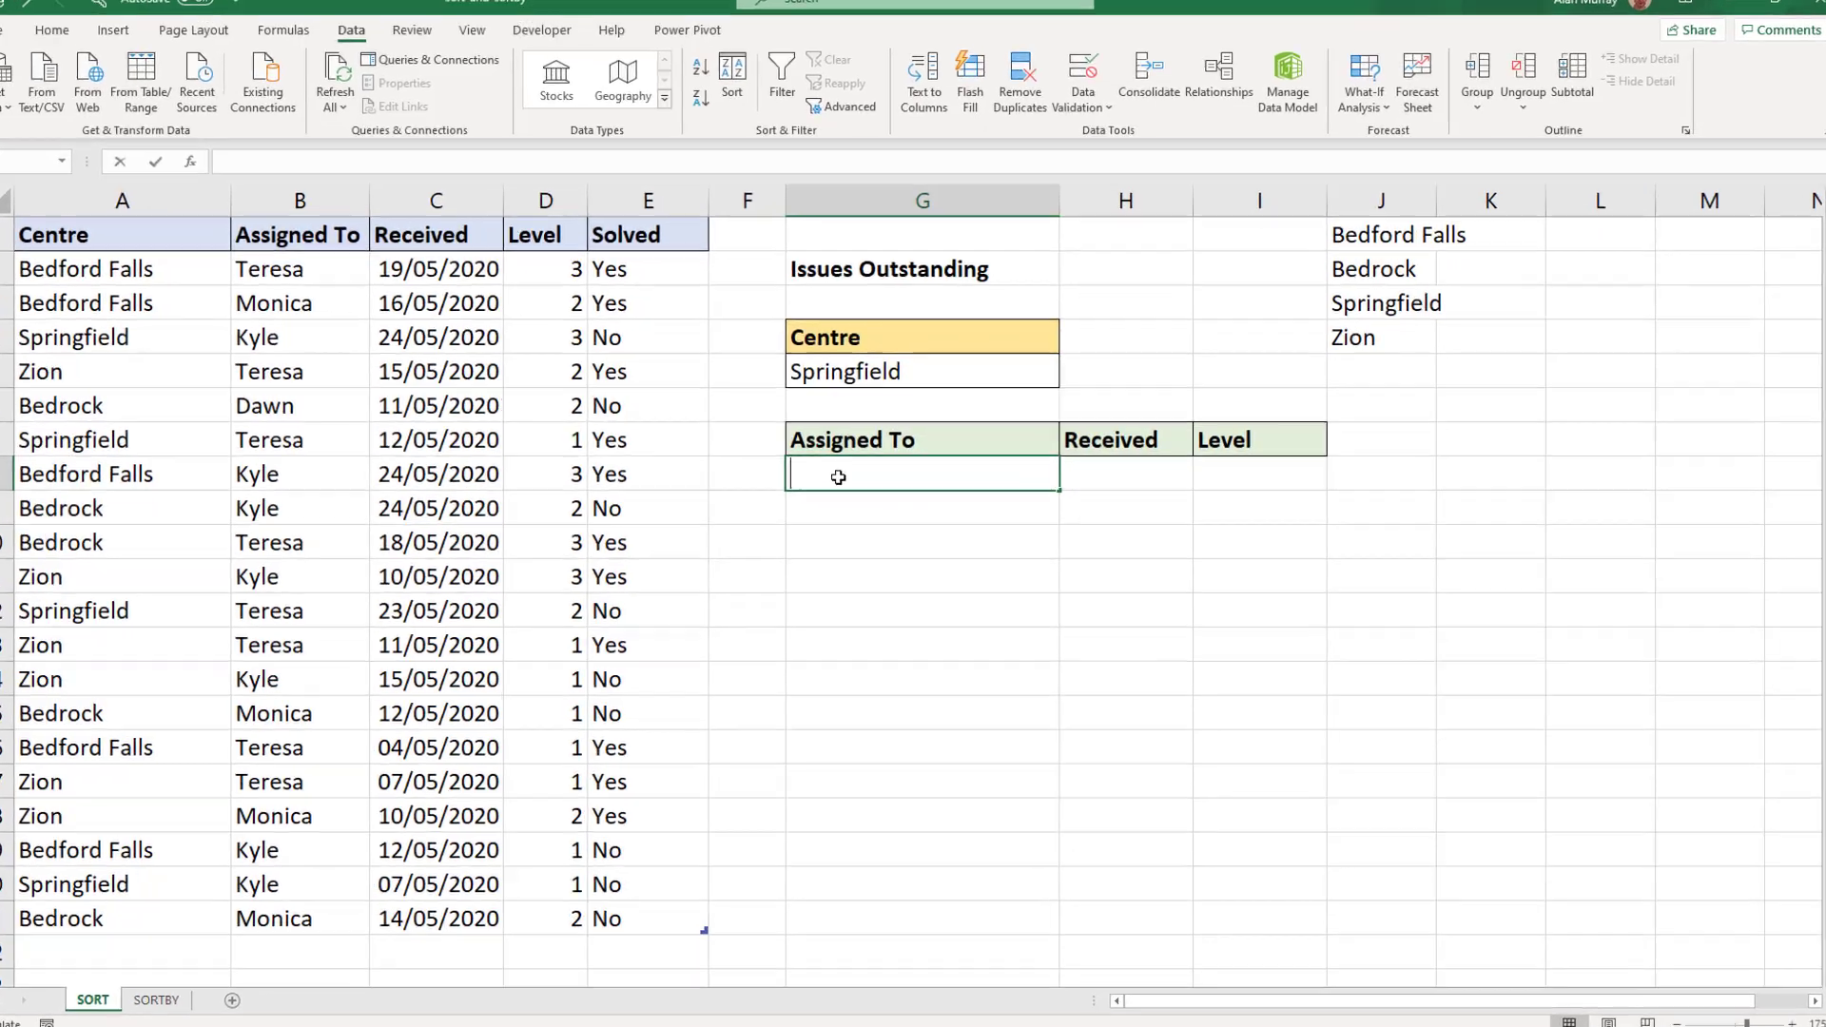
In G8 enter =FILTER(issues[[Assigned To]:[Level]],(issues[Solved]="No")*(issues[Centre]=G5))
type("=filter(")
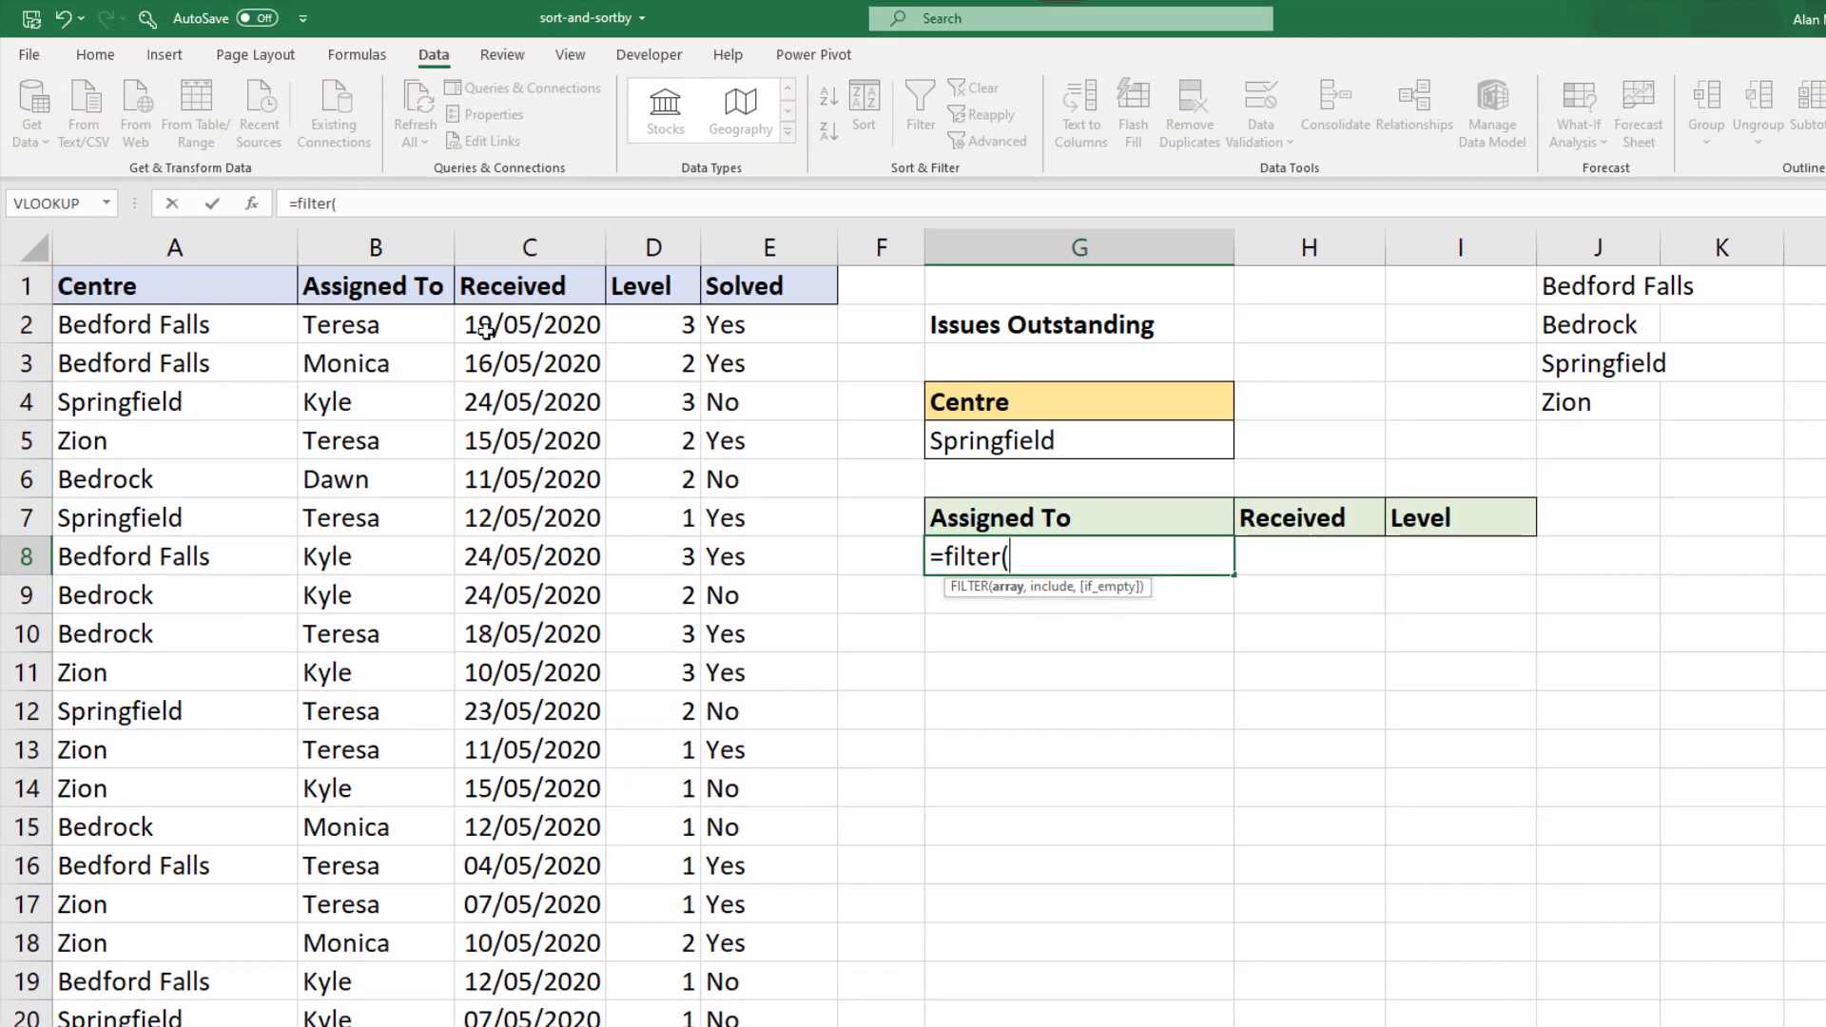
left_click_drag(394, 267, 631, 275)
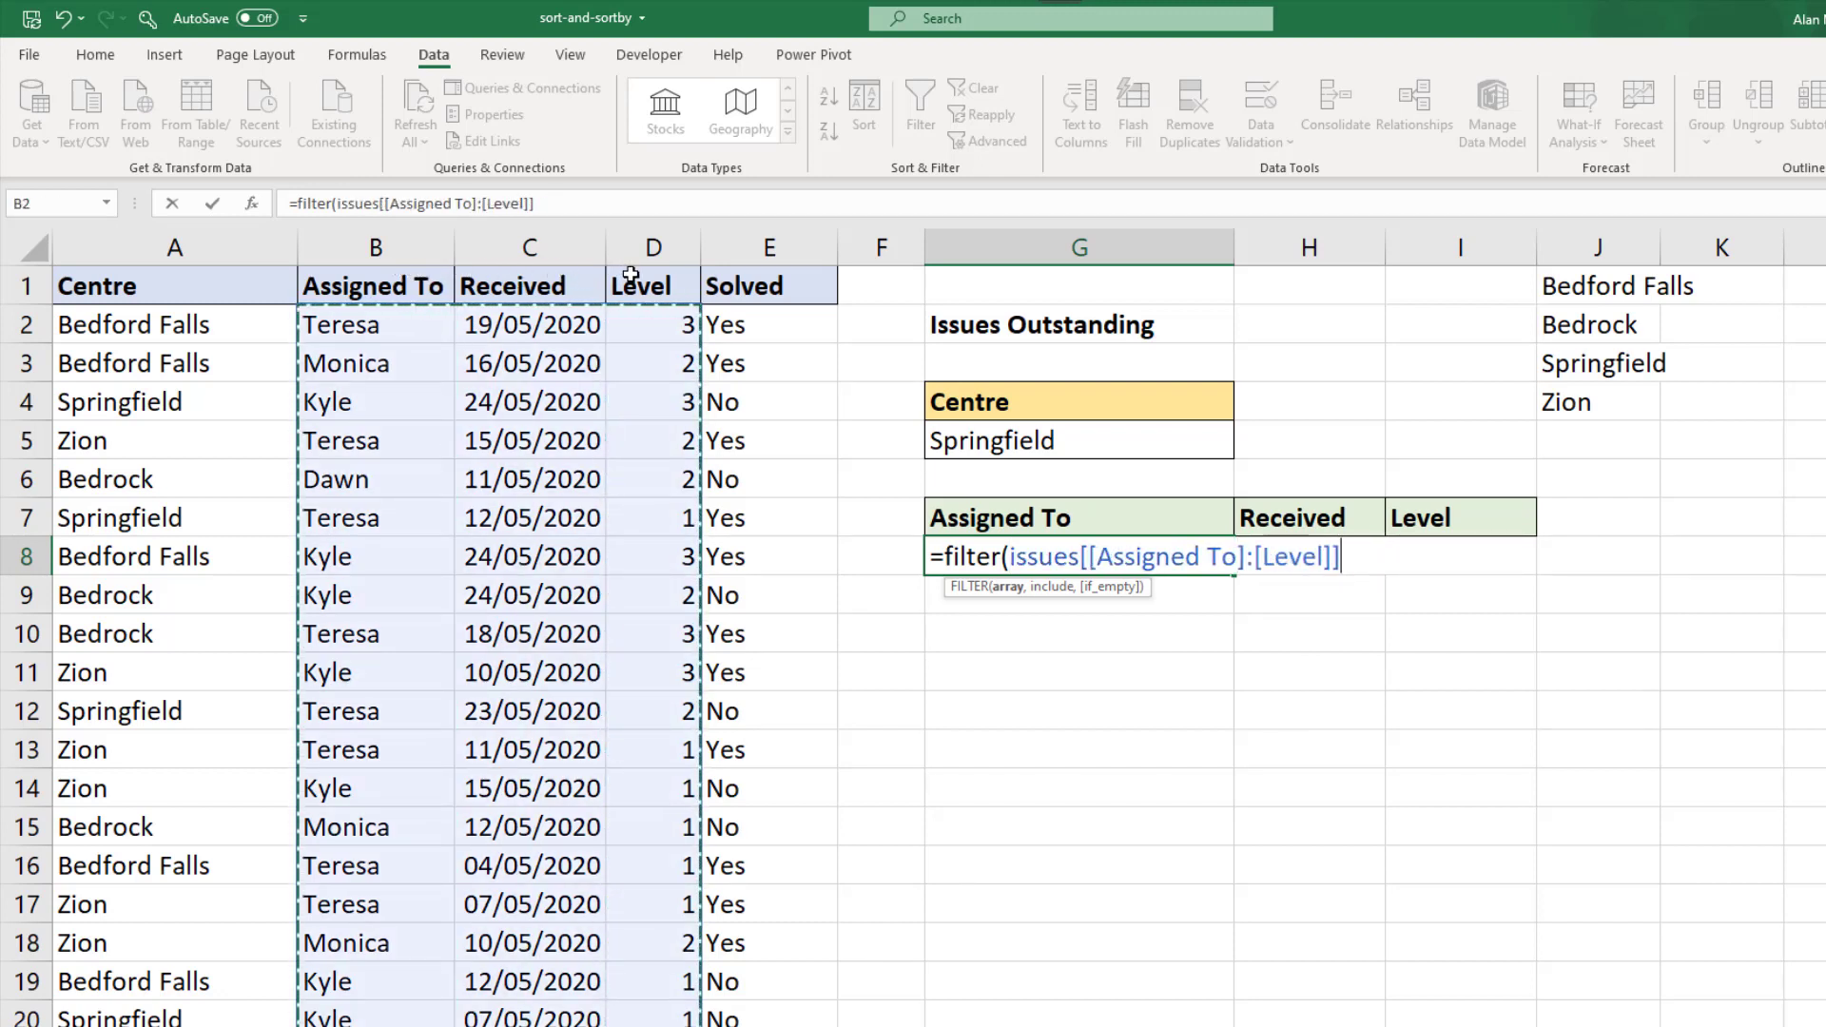
type(",")
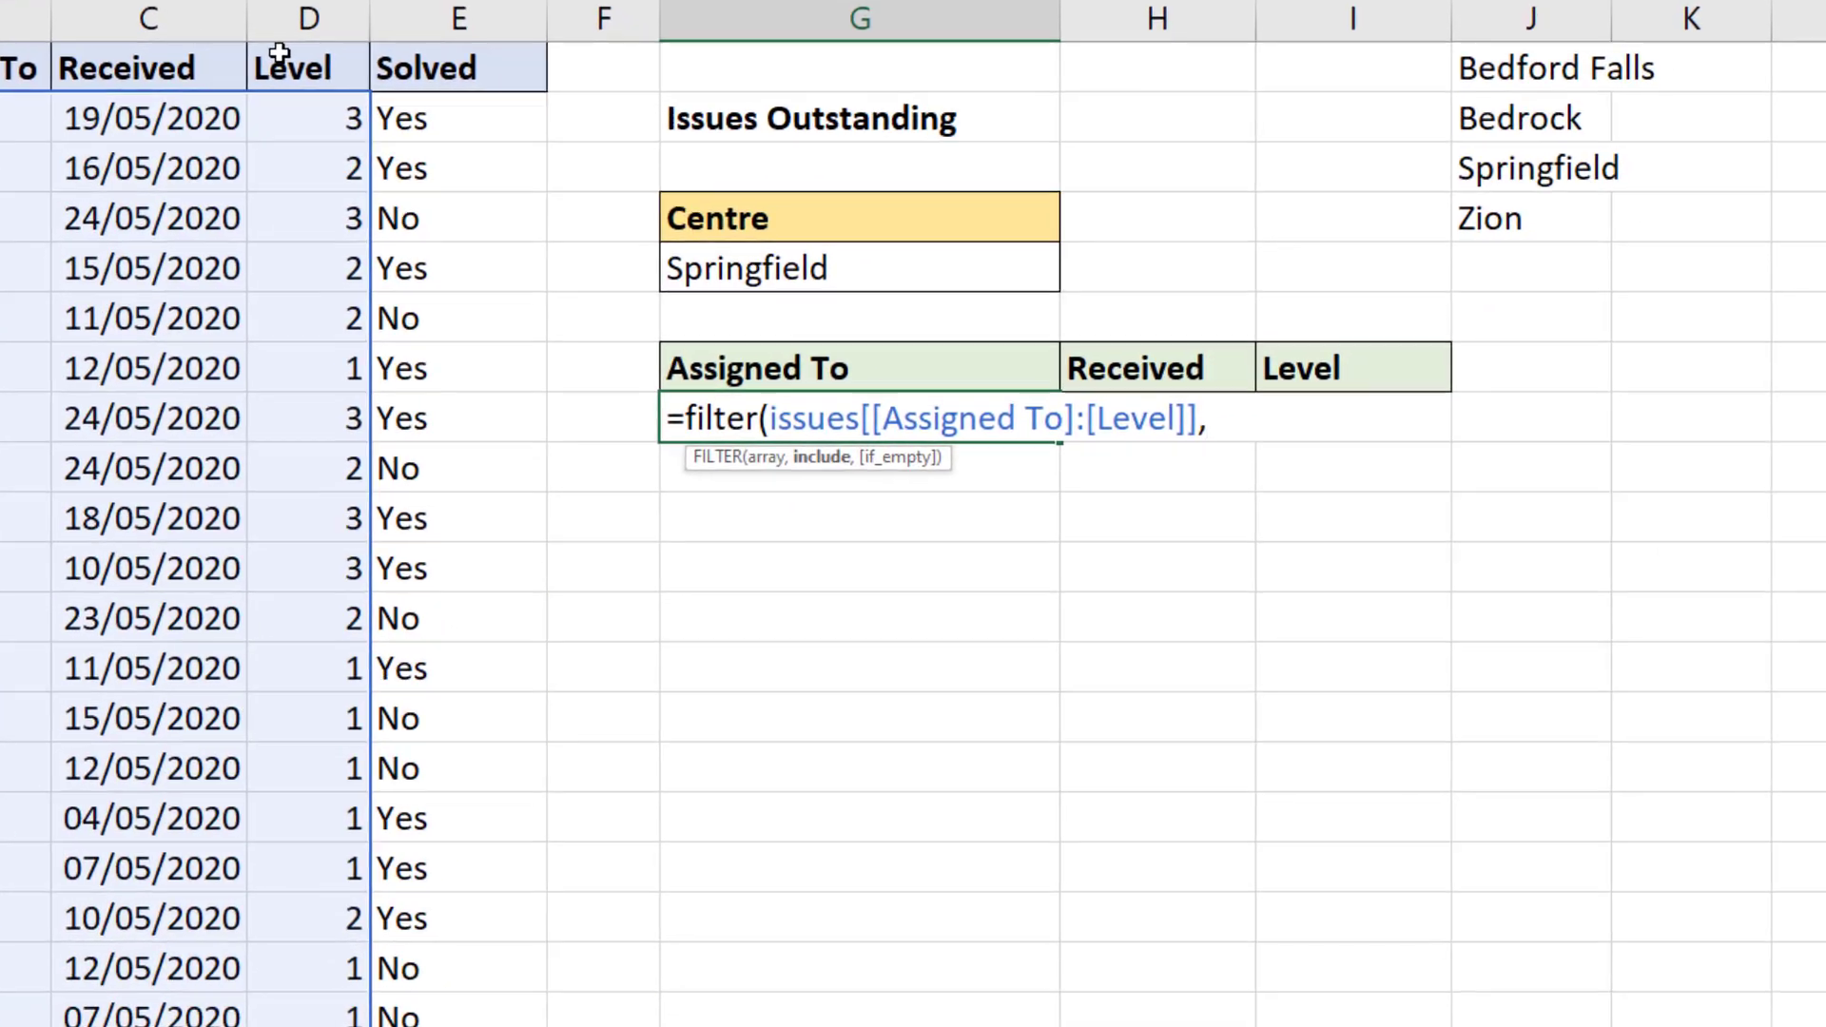
type("(")
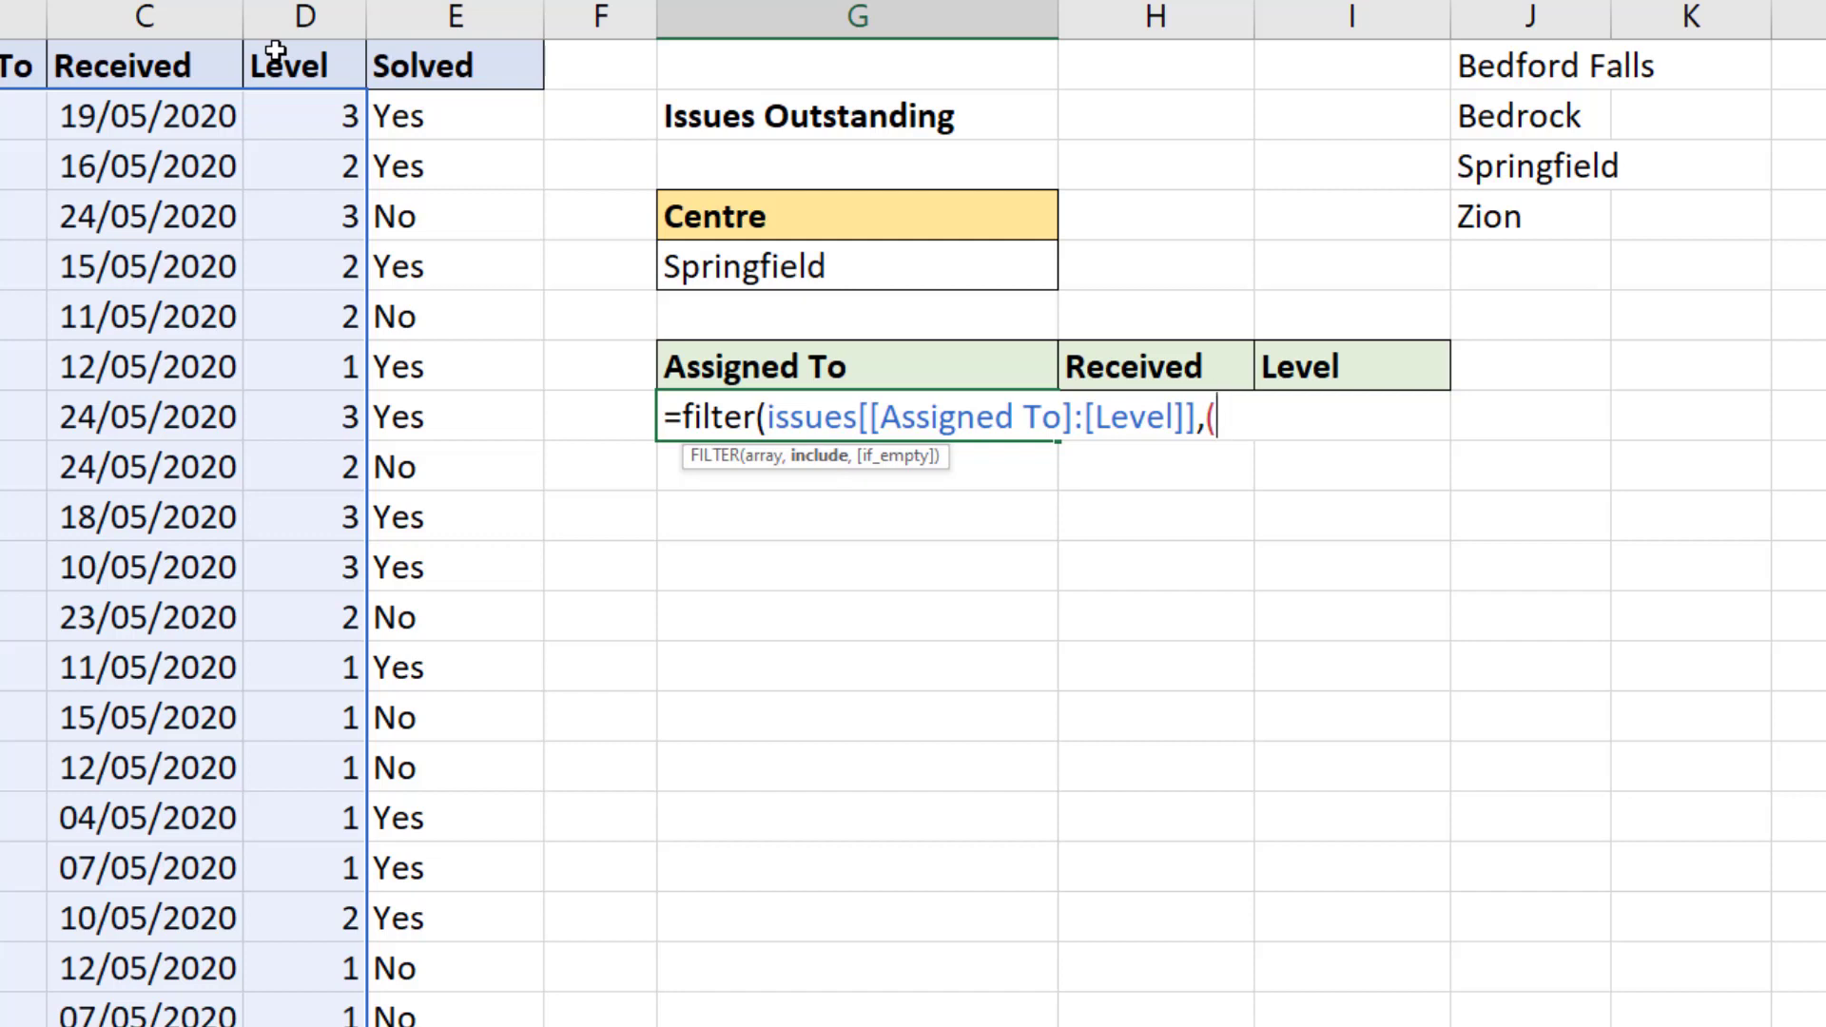
left_click(453, 47)
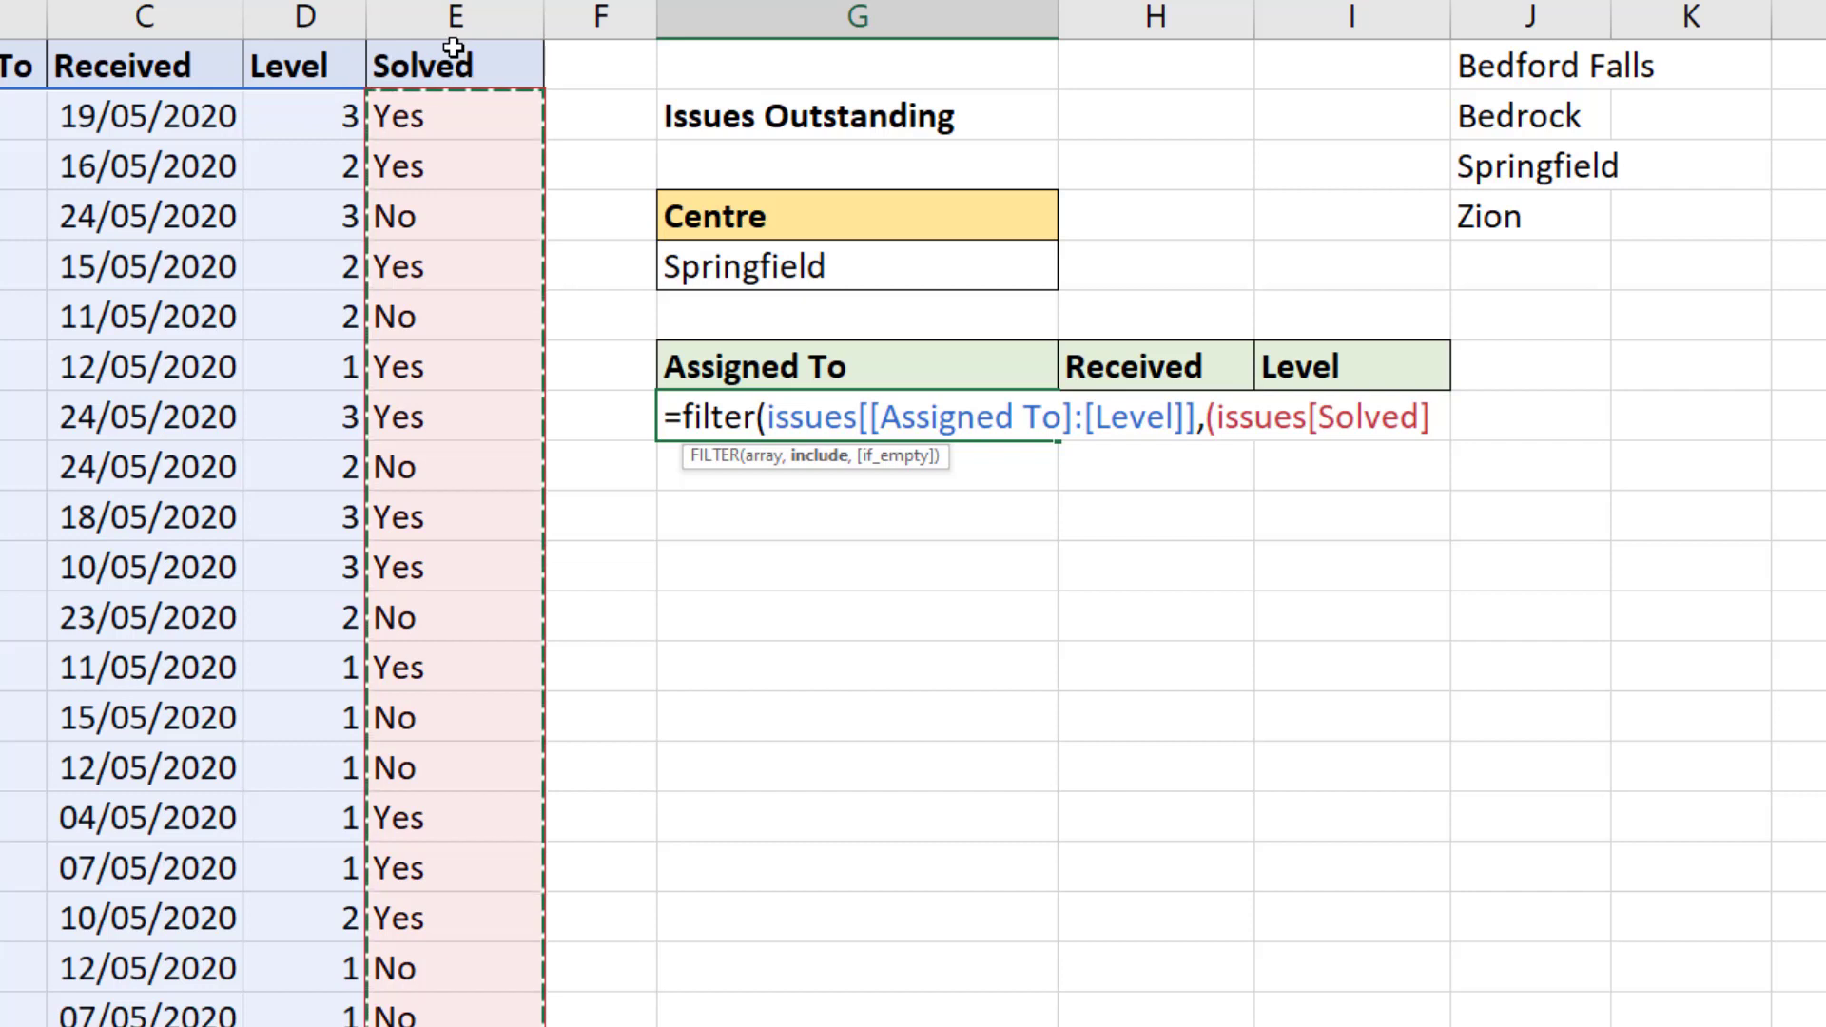
type("=")
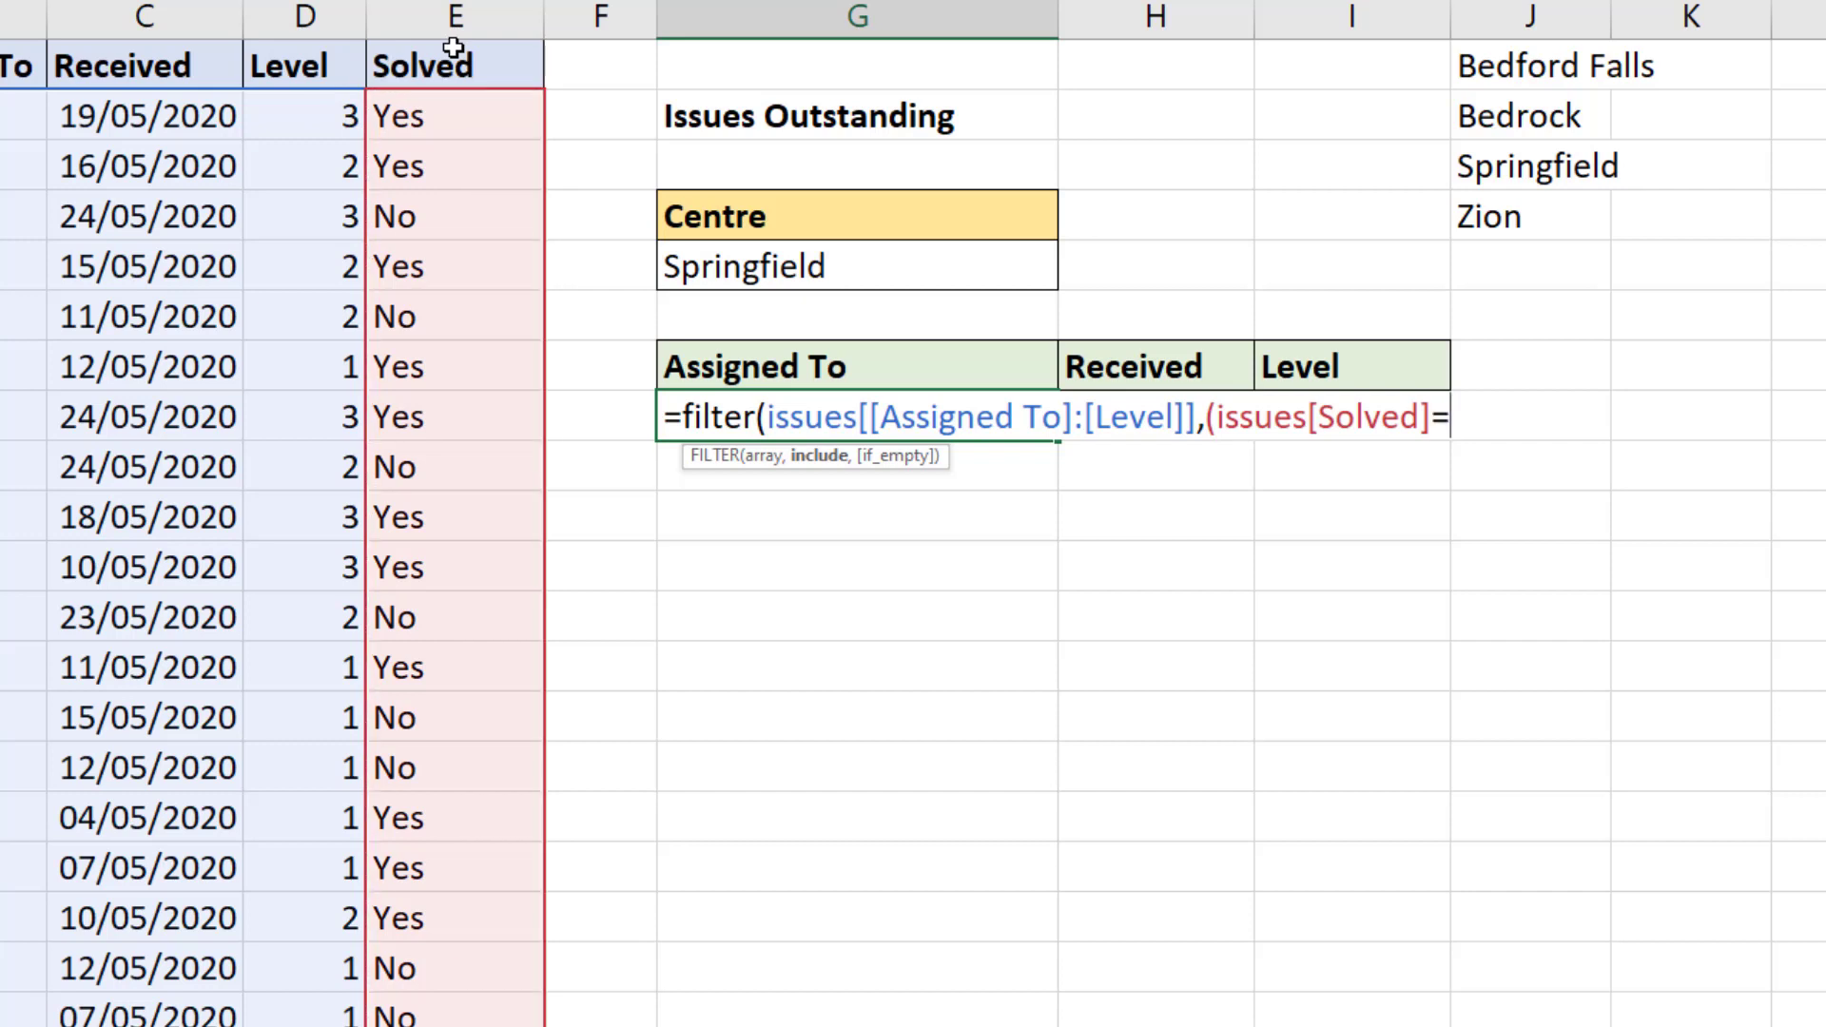
type("\"No\")*(")
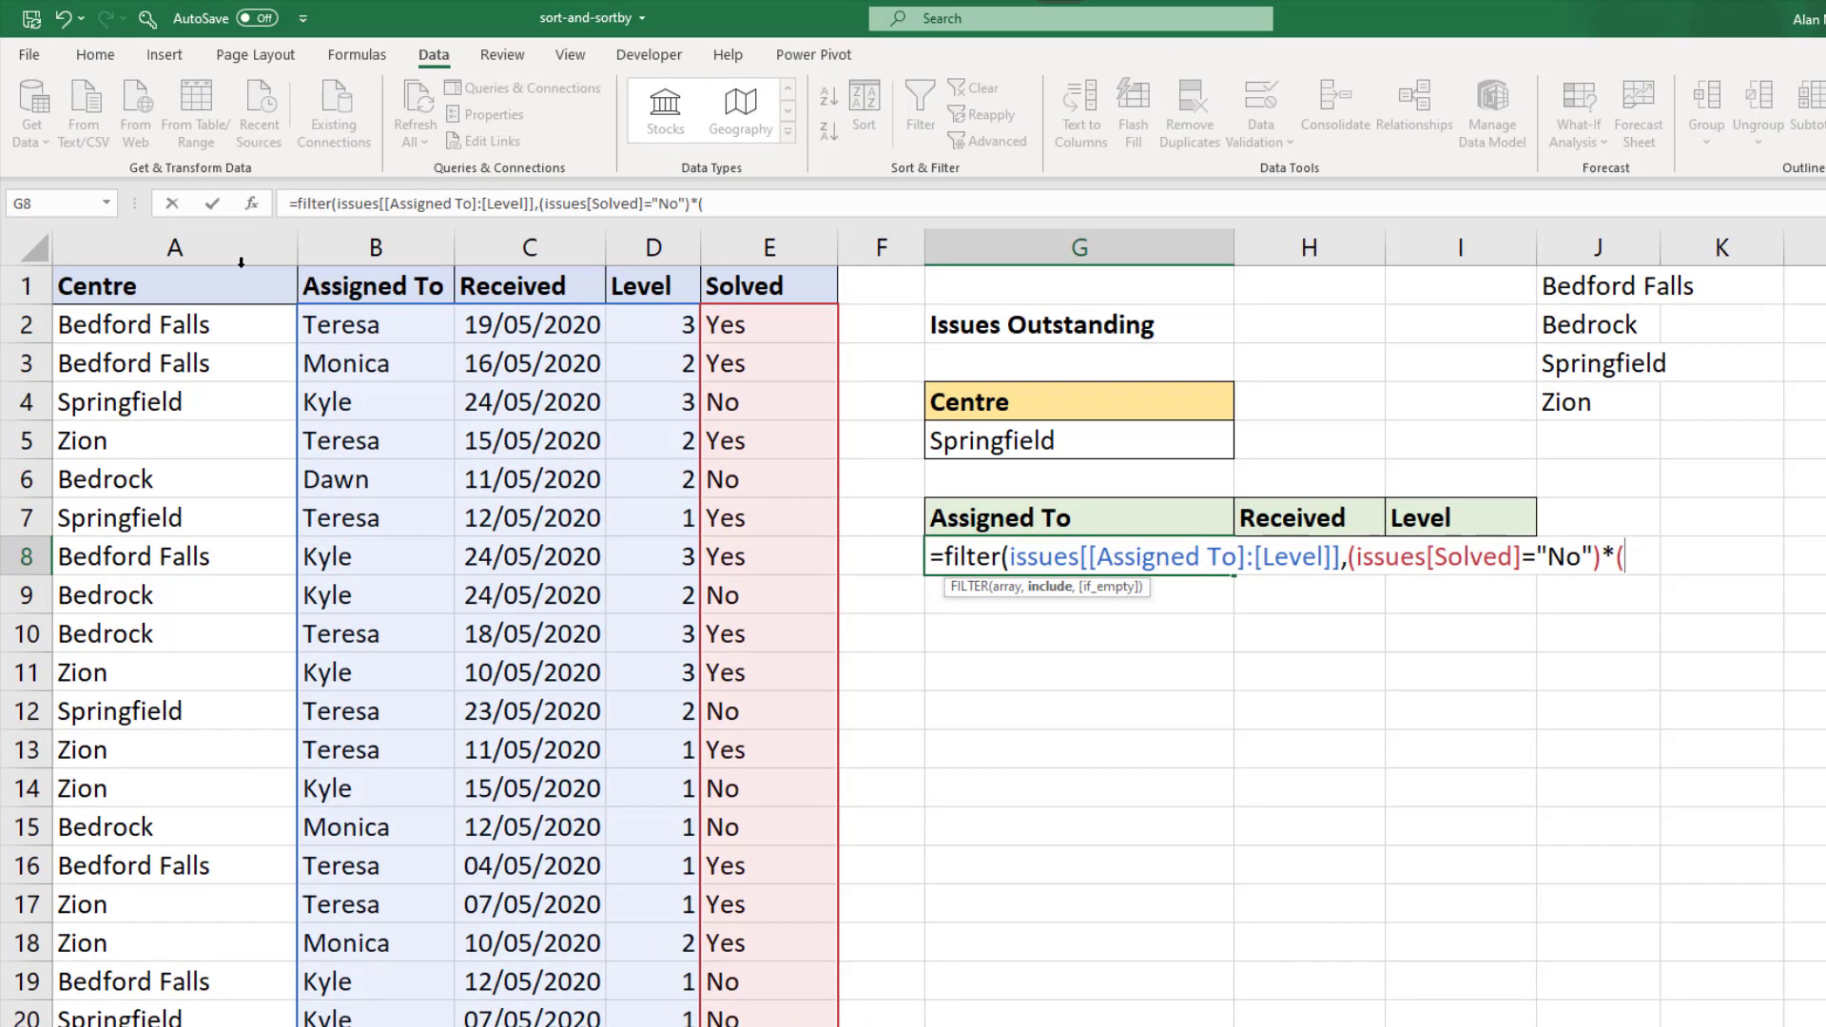
left_click(241, 263)
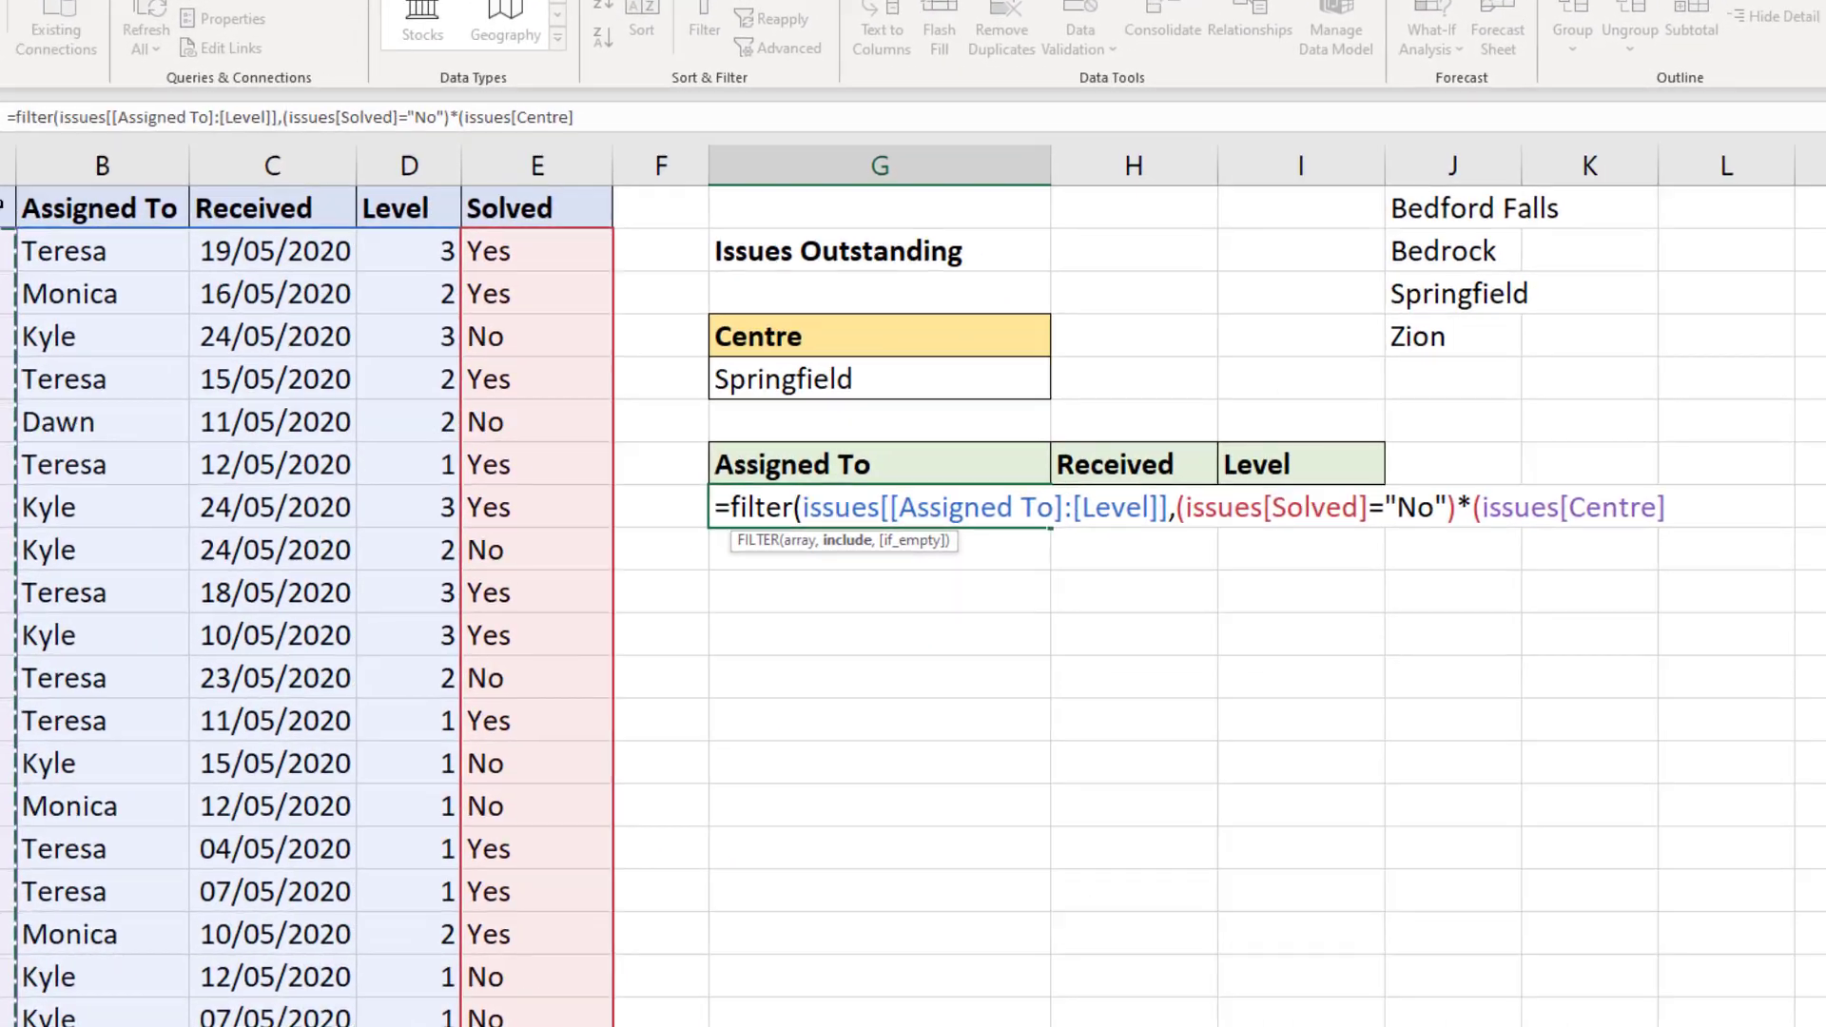
type("=")
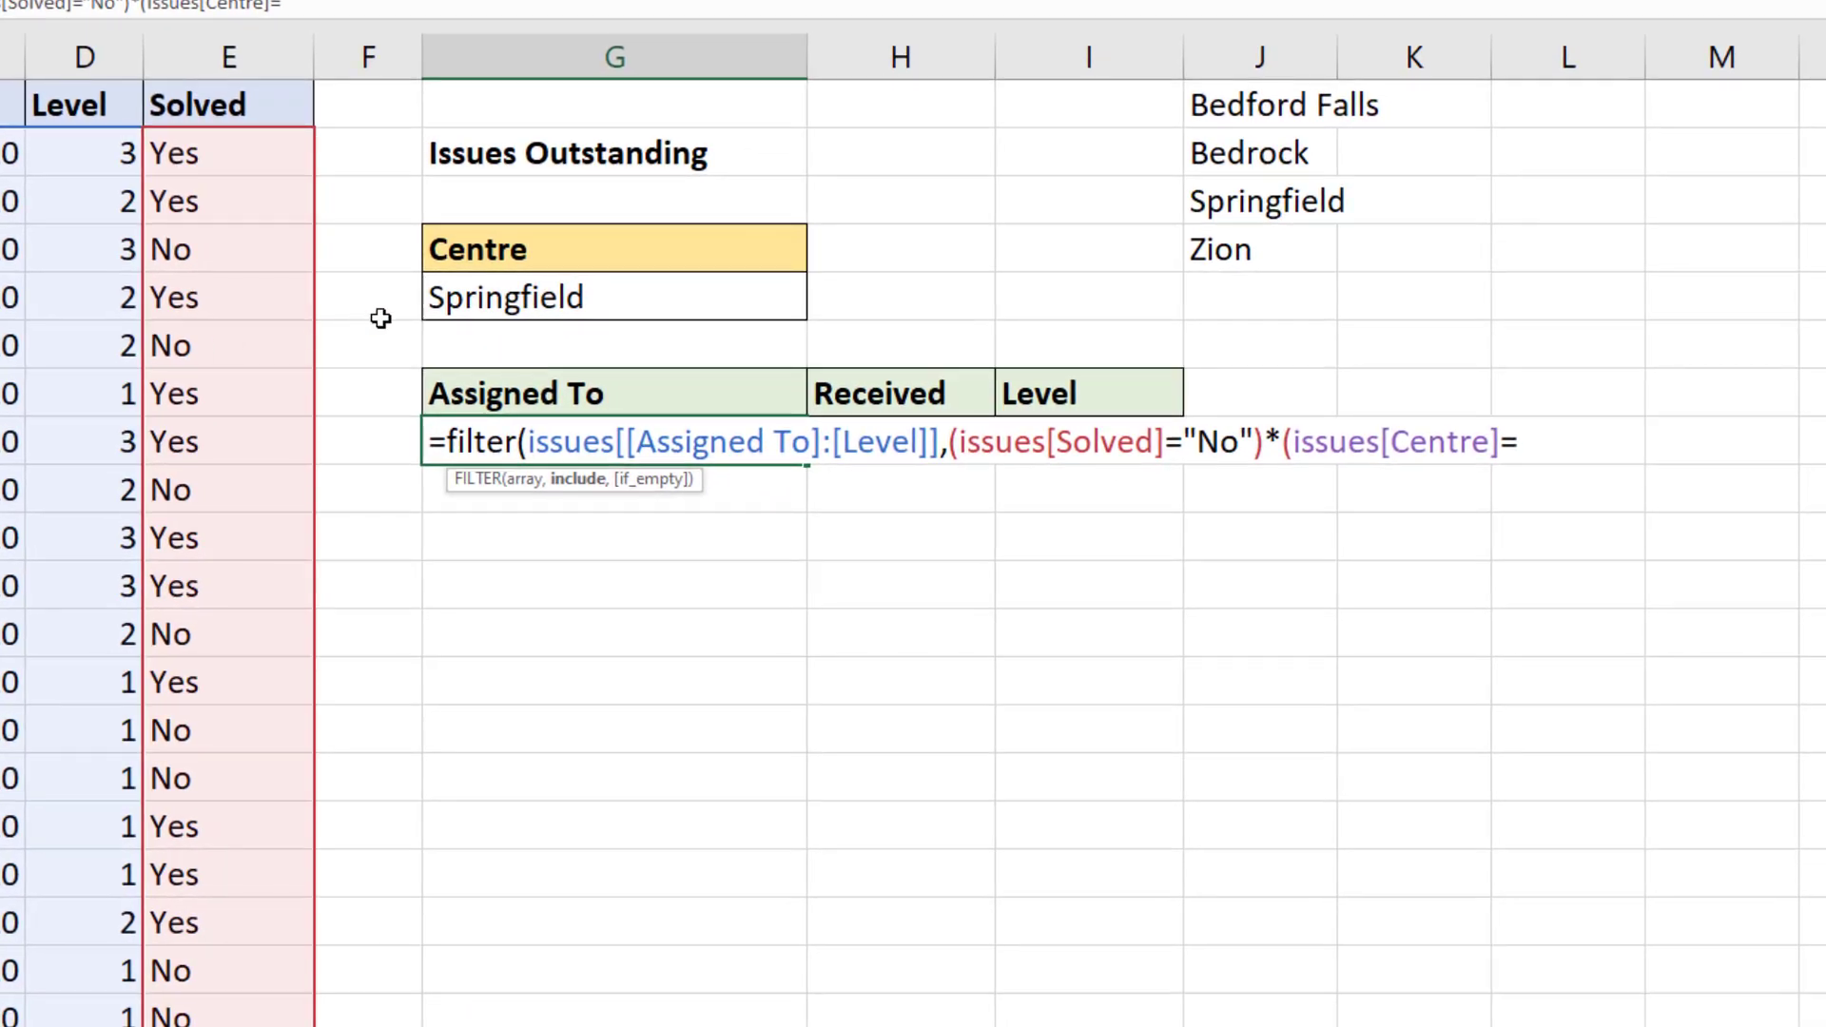
left_click(463, 304)
type("))")
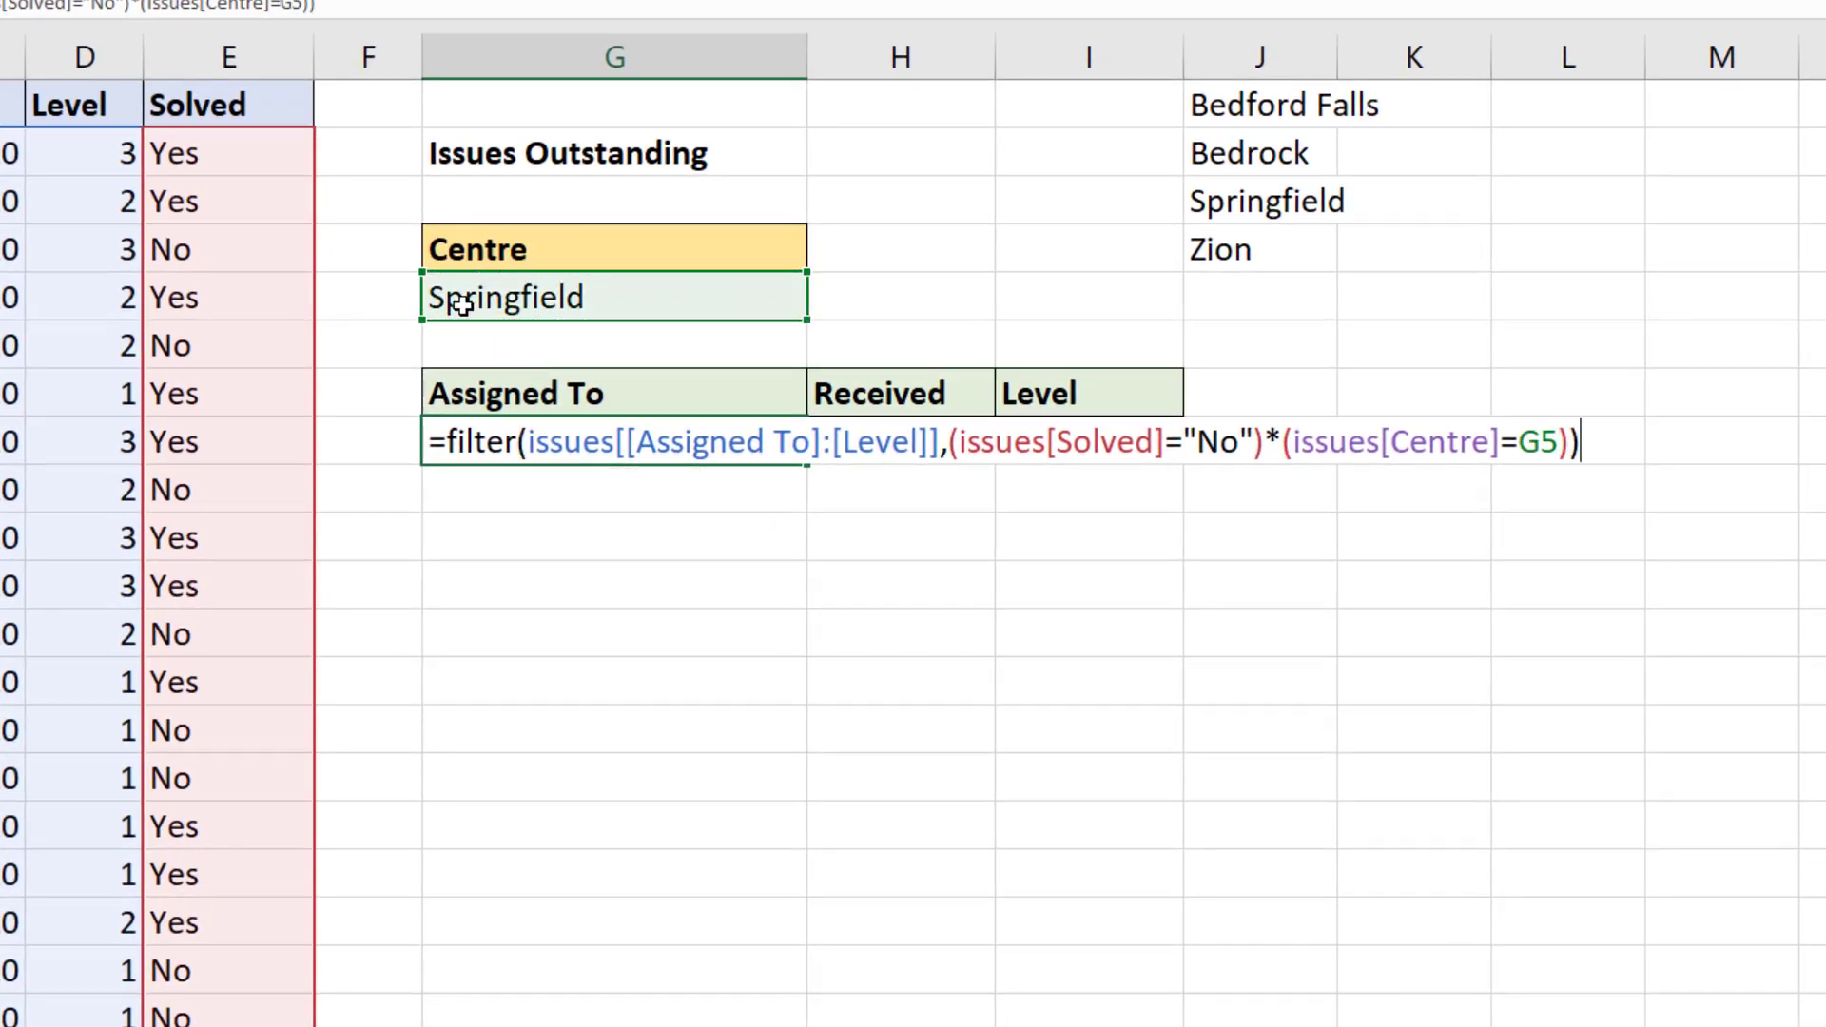
key("Return")
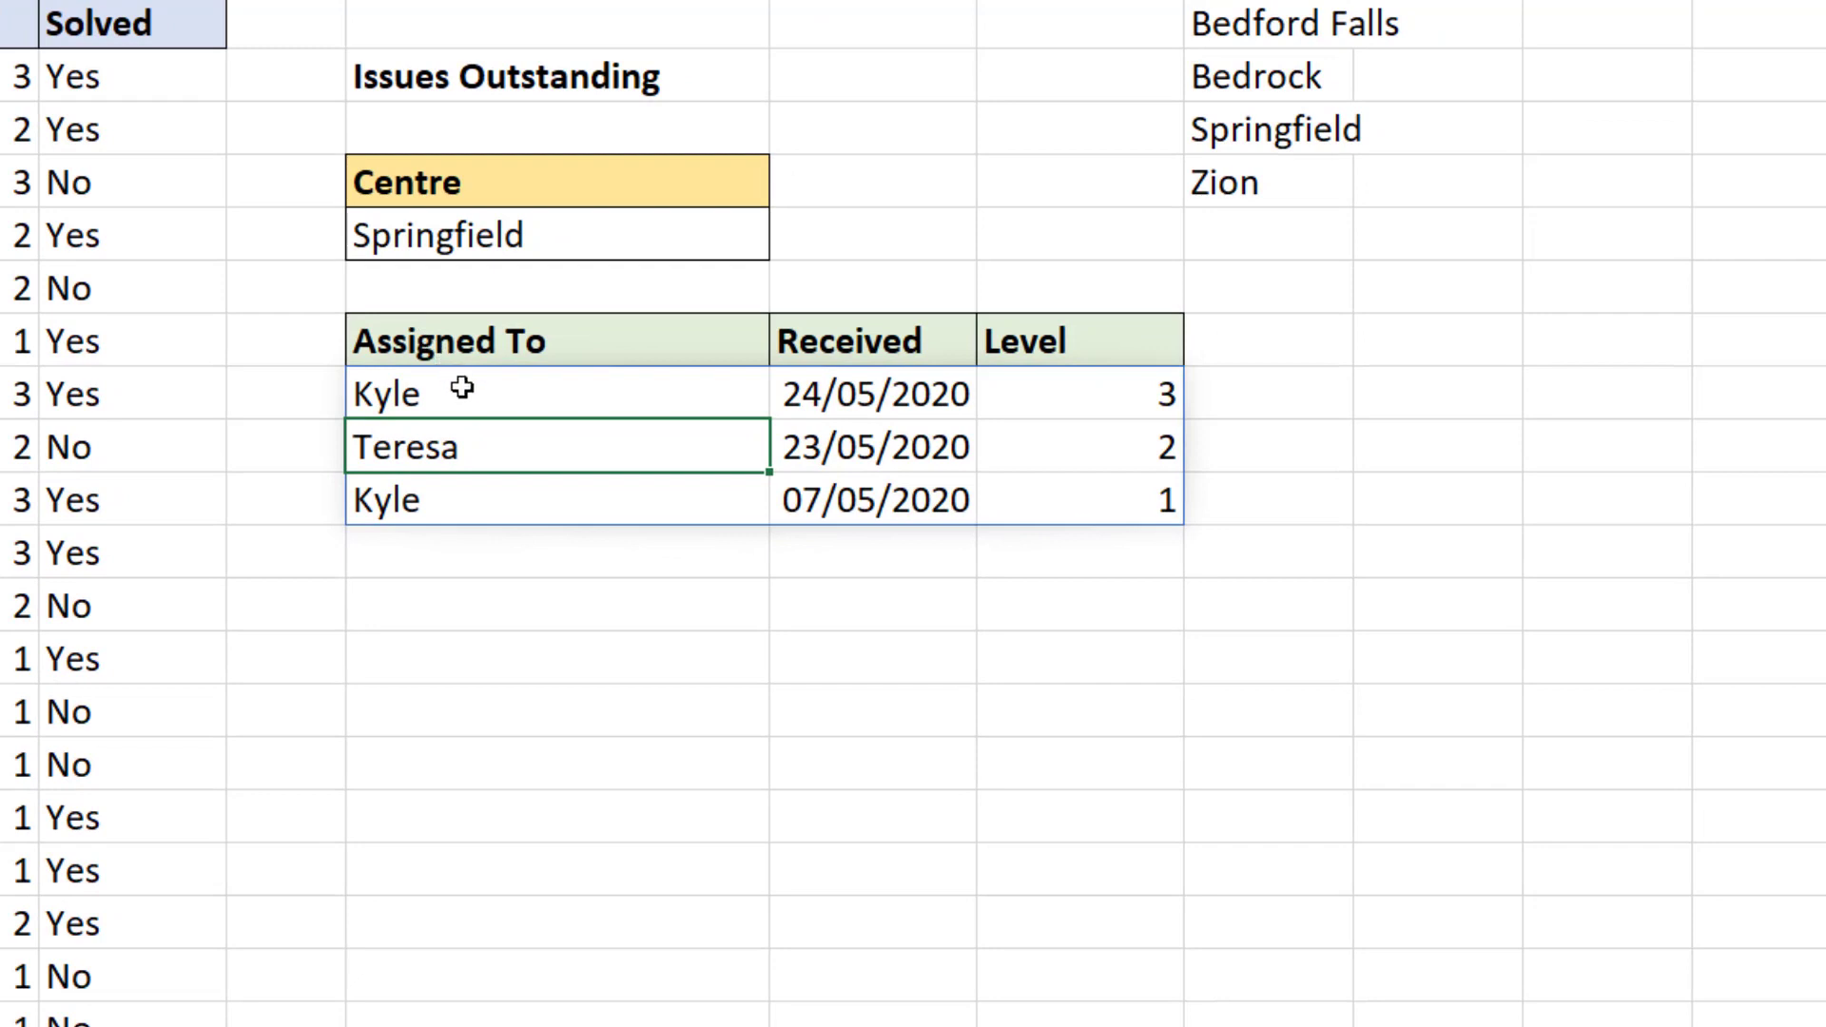
Wrap the G8 formula as =SORT(FILTER(...),2) to order issues by Received date
double_click(462, 387)
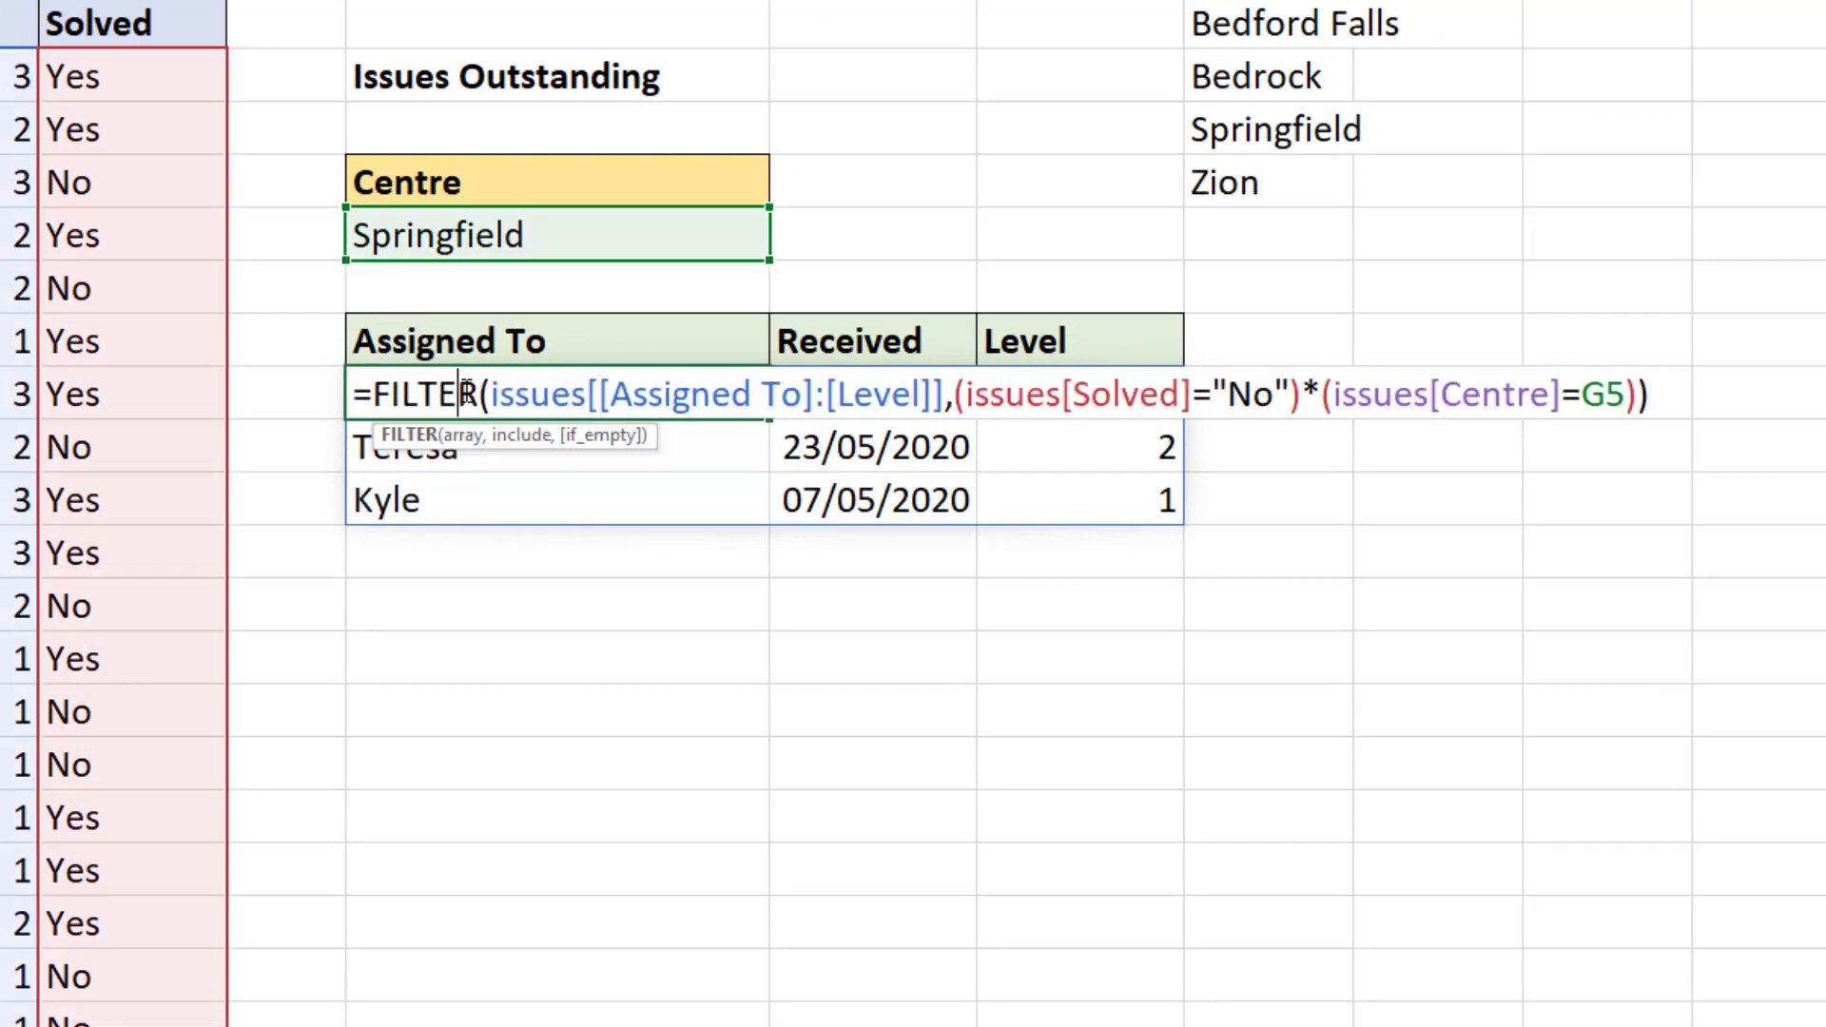
left_click(375, 394)
type("sort(")
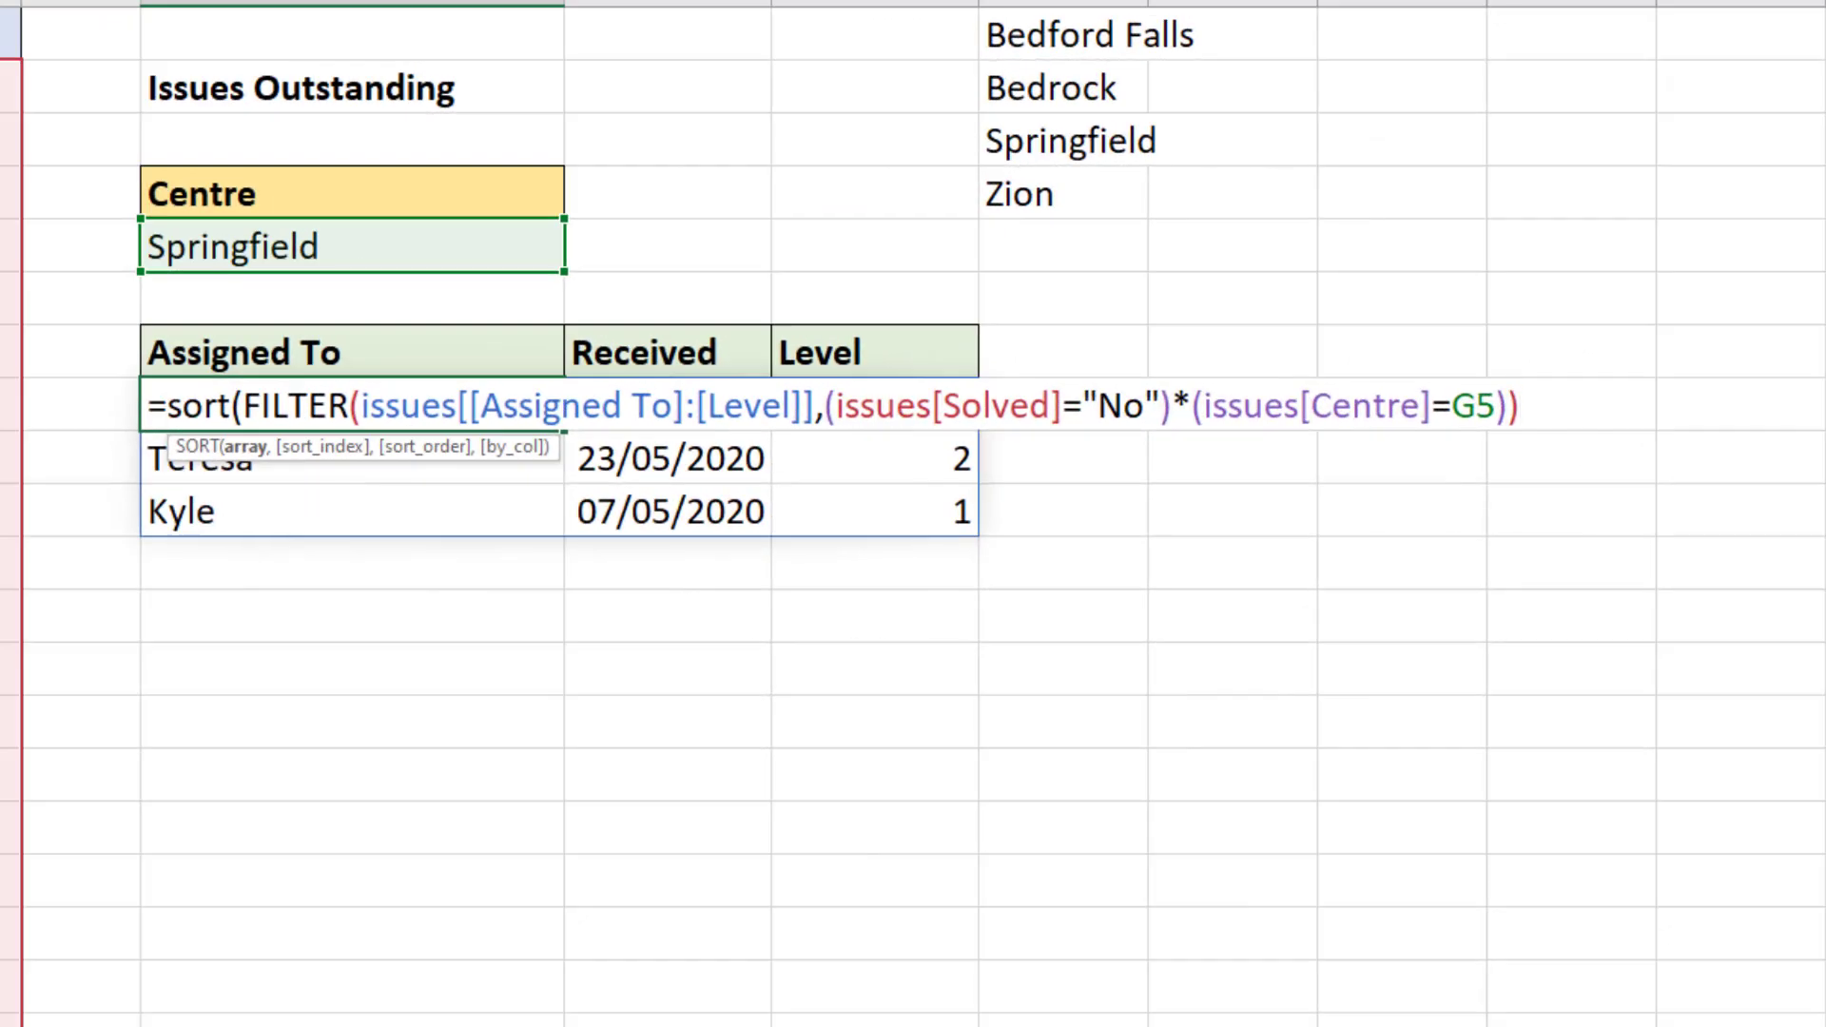
type(",")
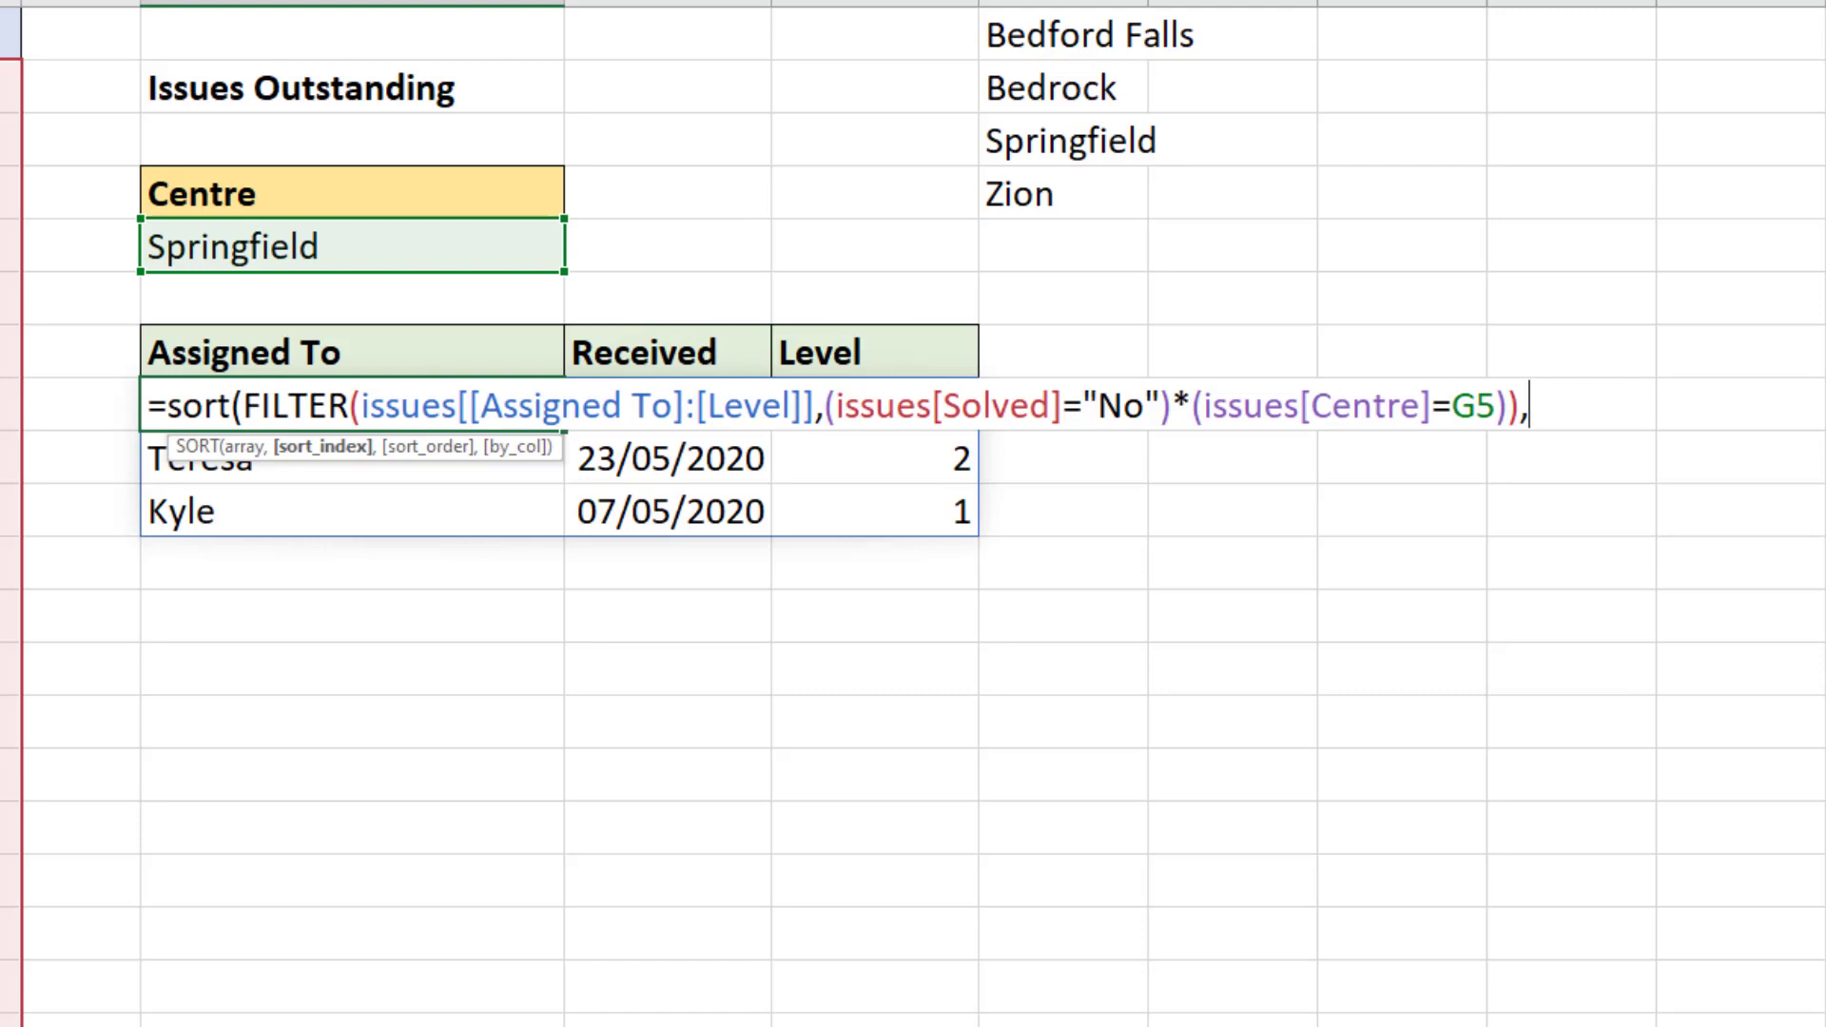
type("2,")
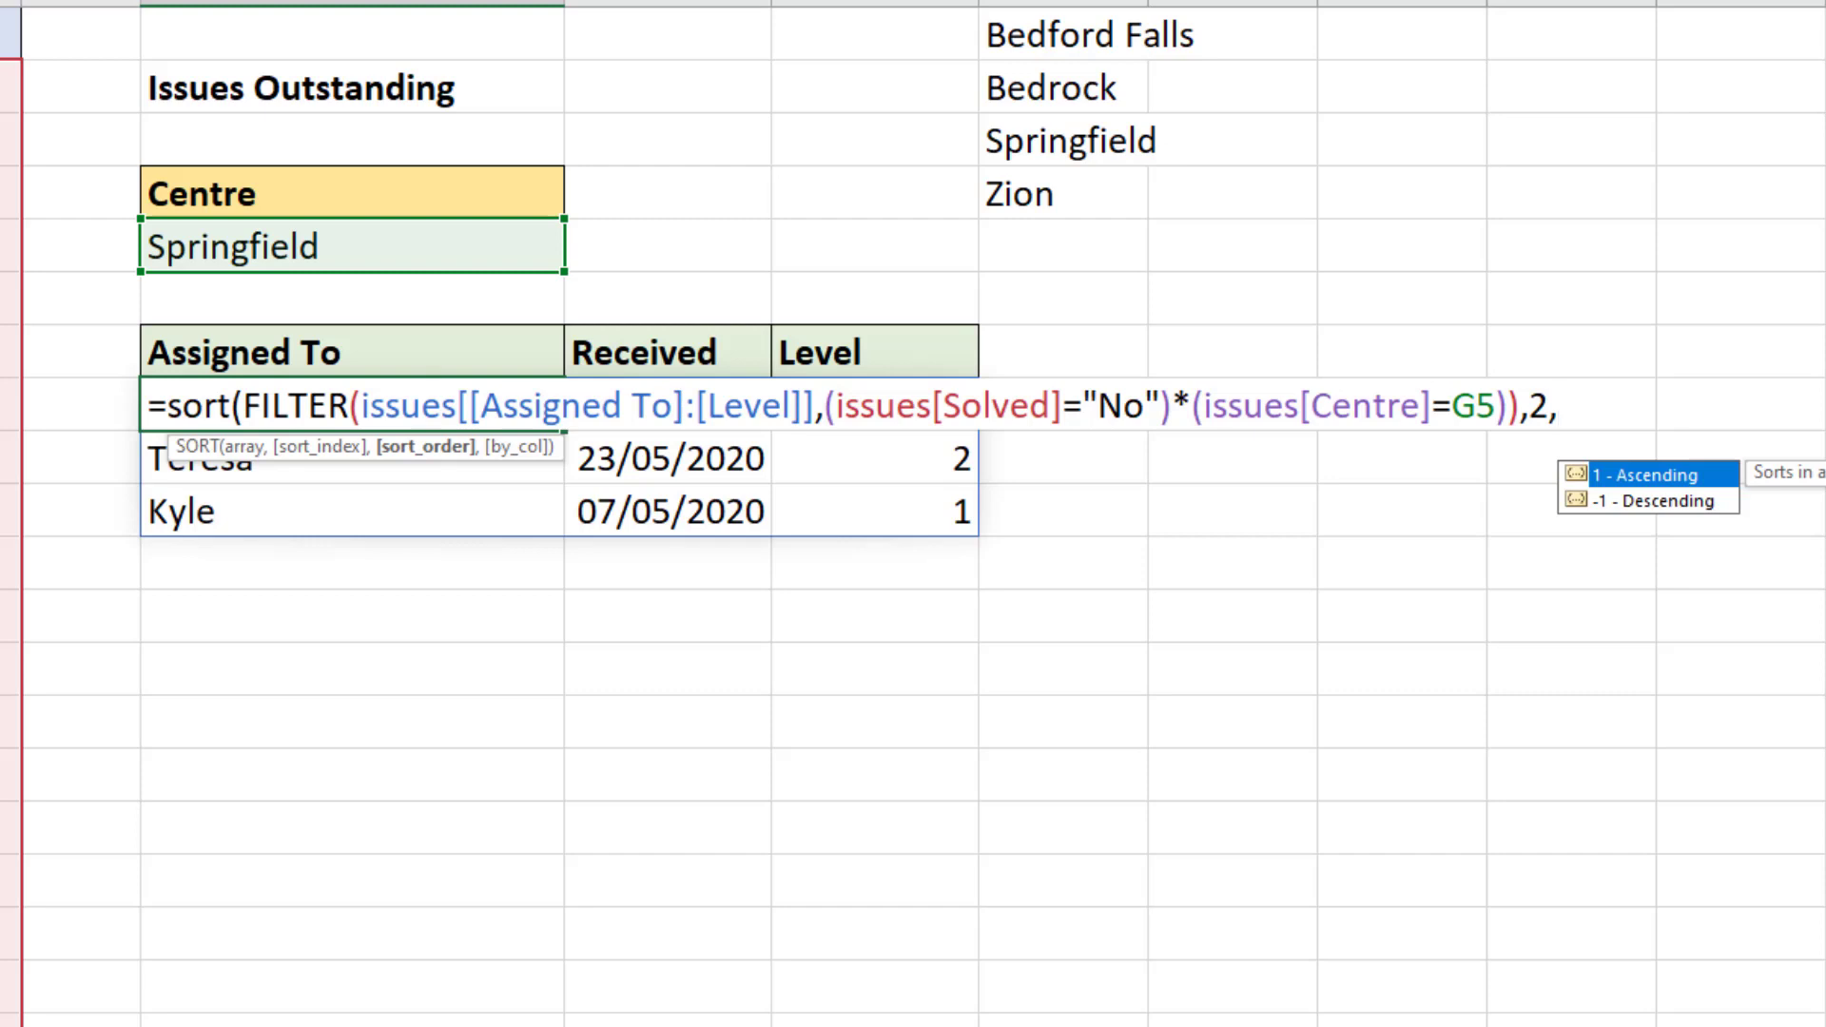
key("BackSpace")
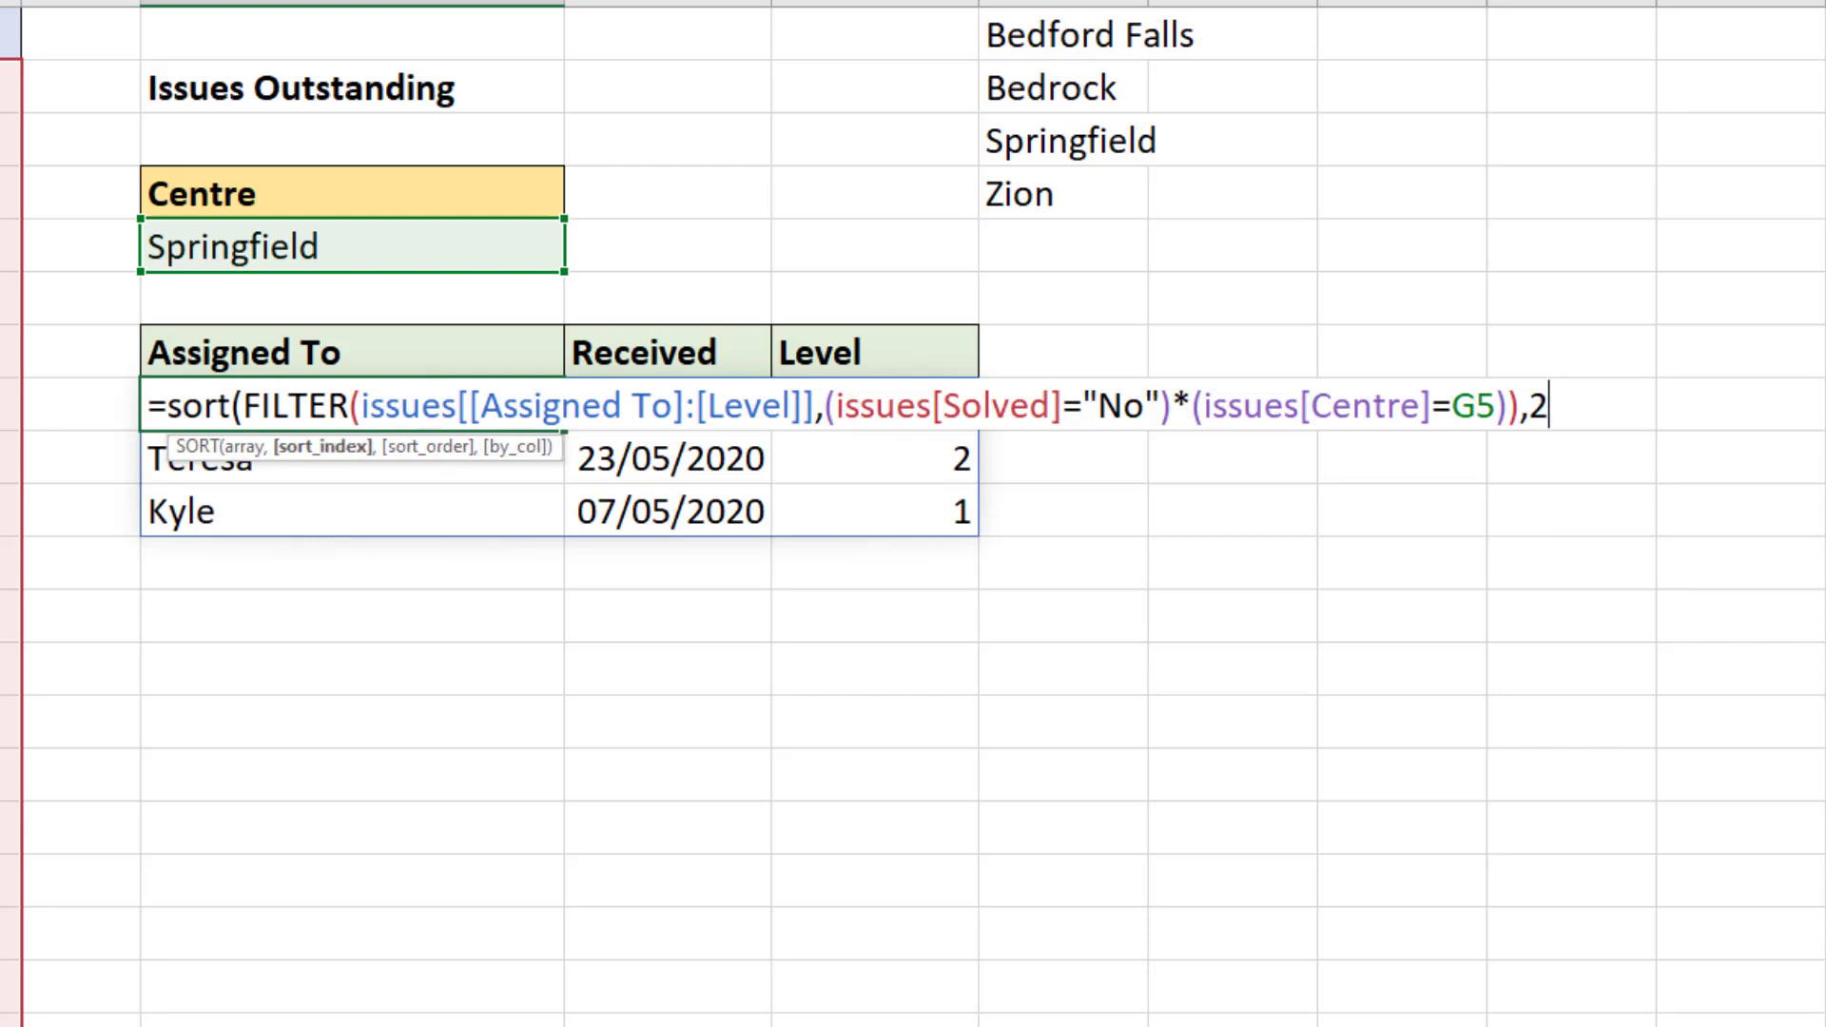
type(")")
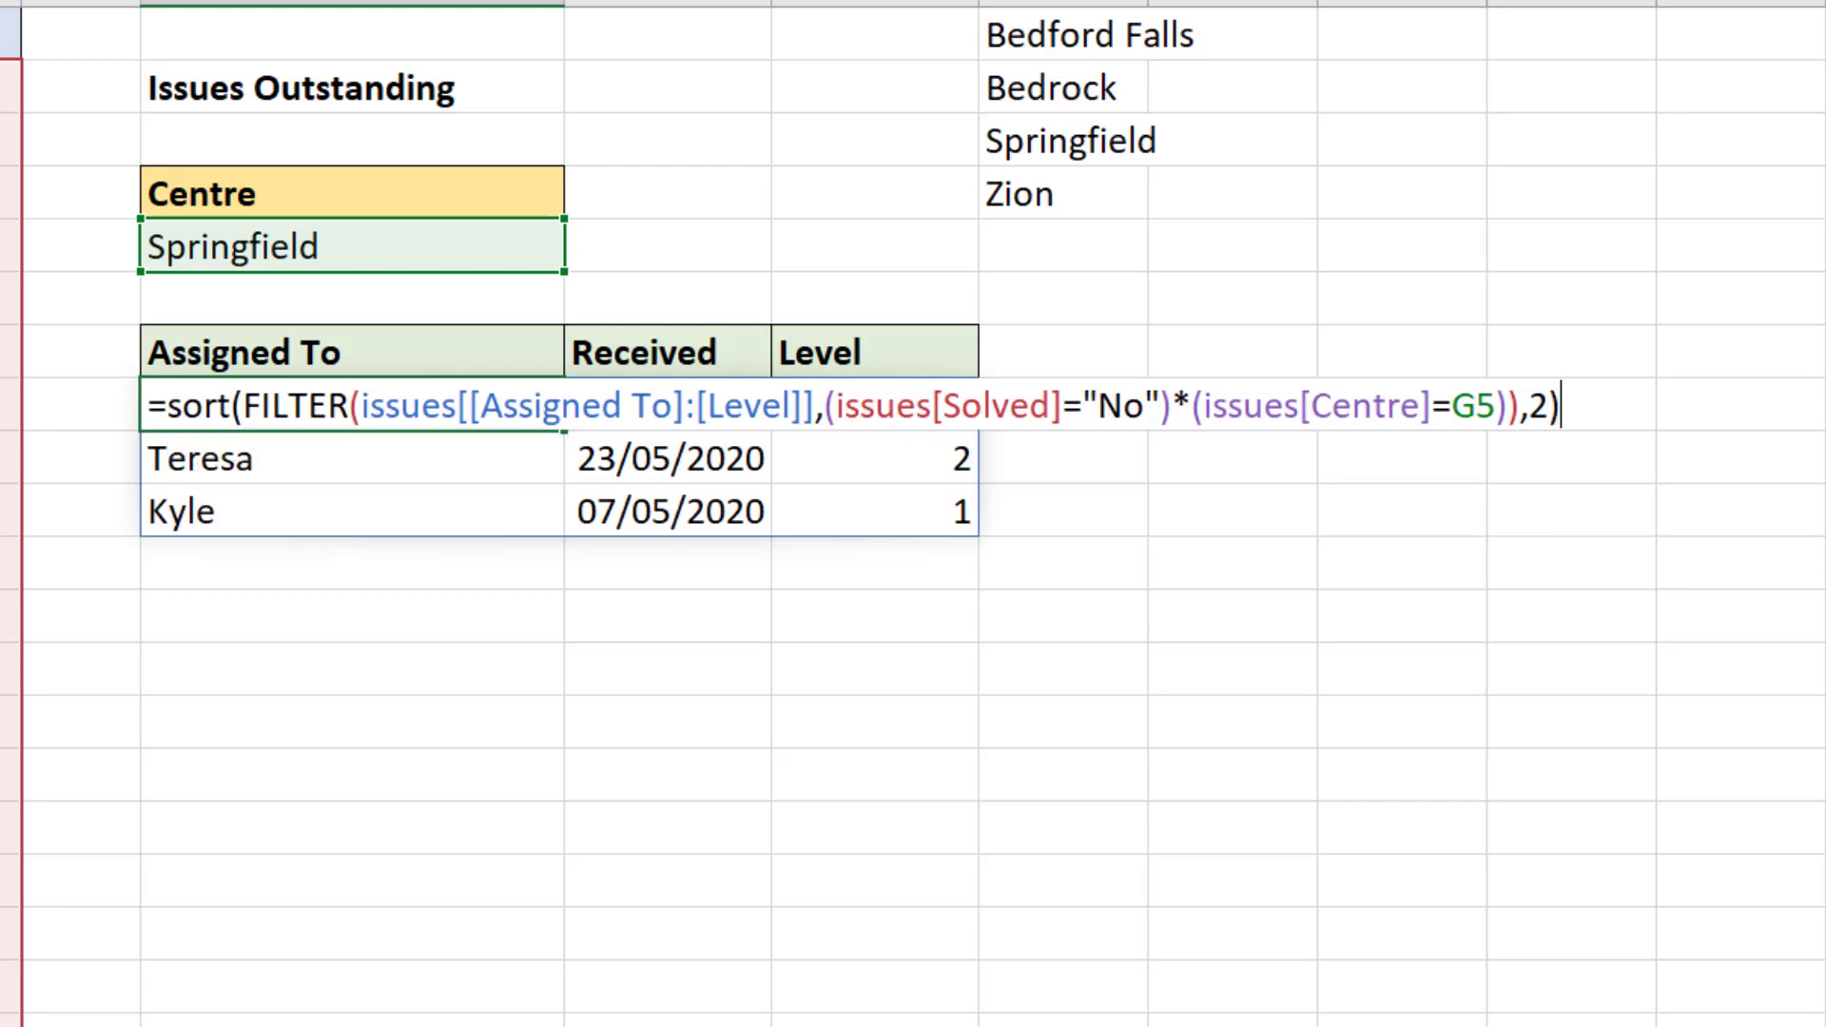
key("Return")
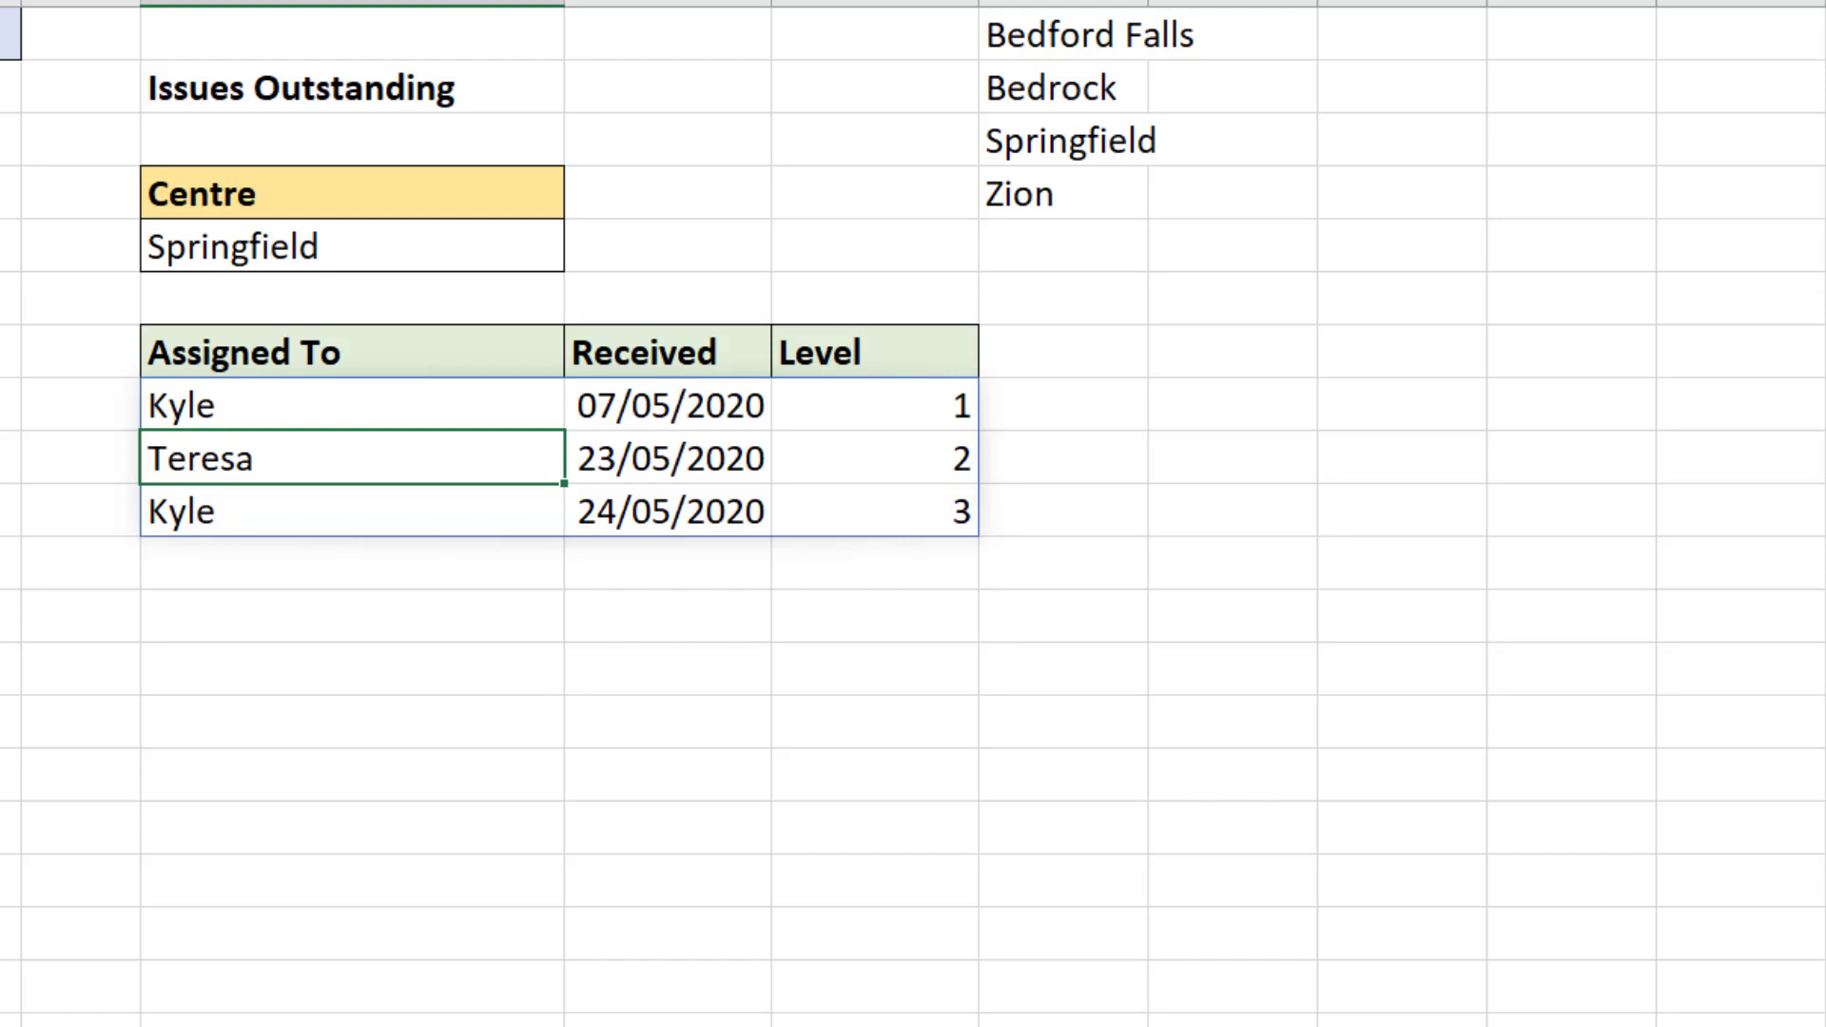
left_click(352, 247)
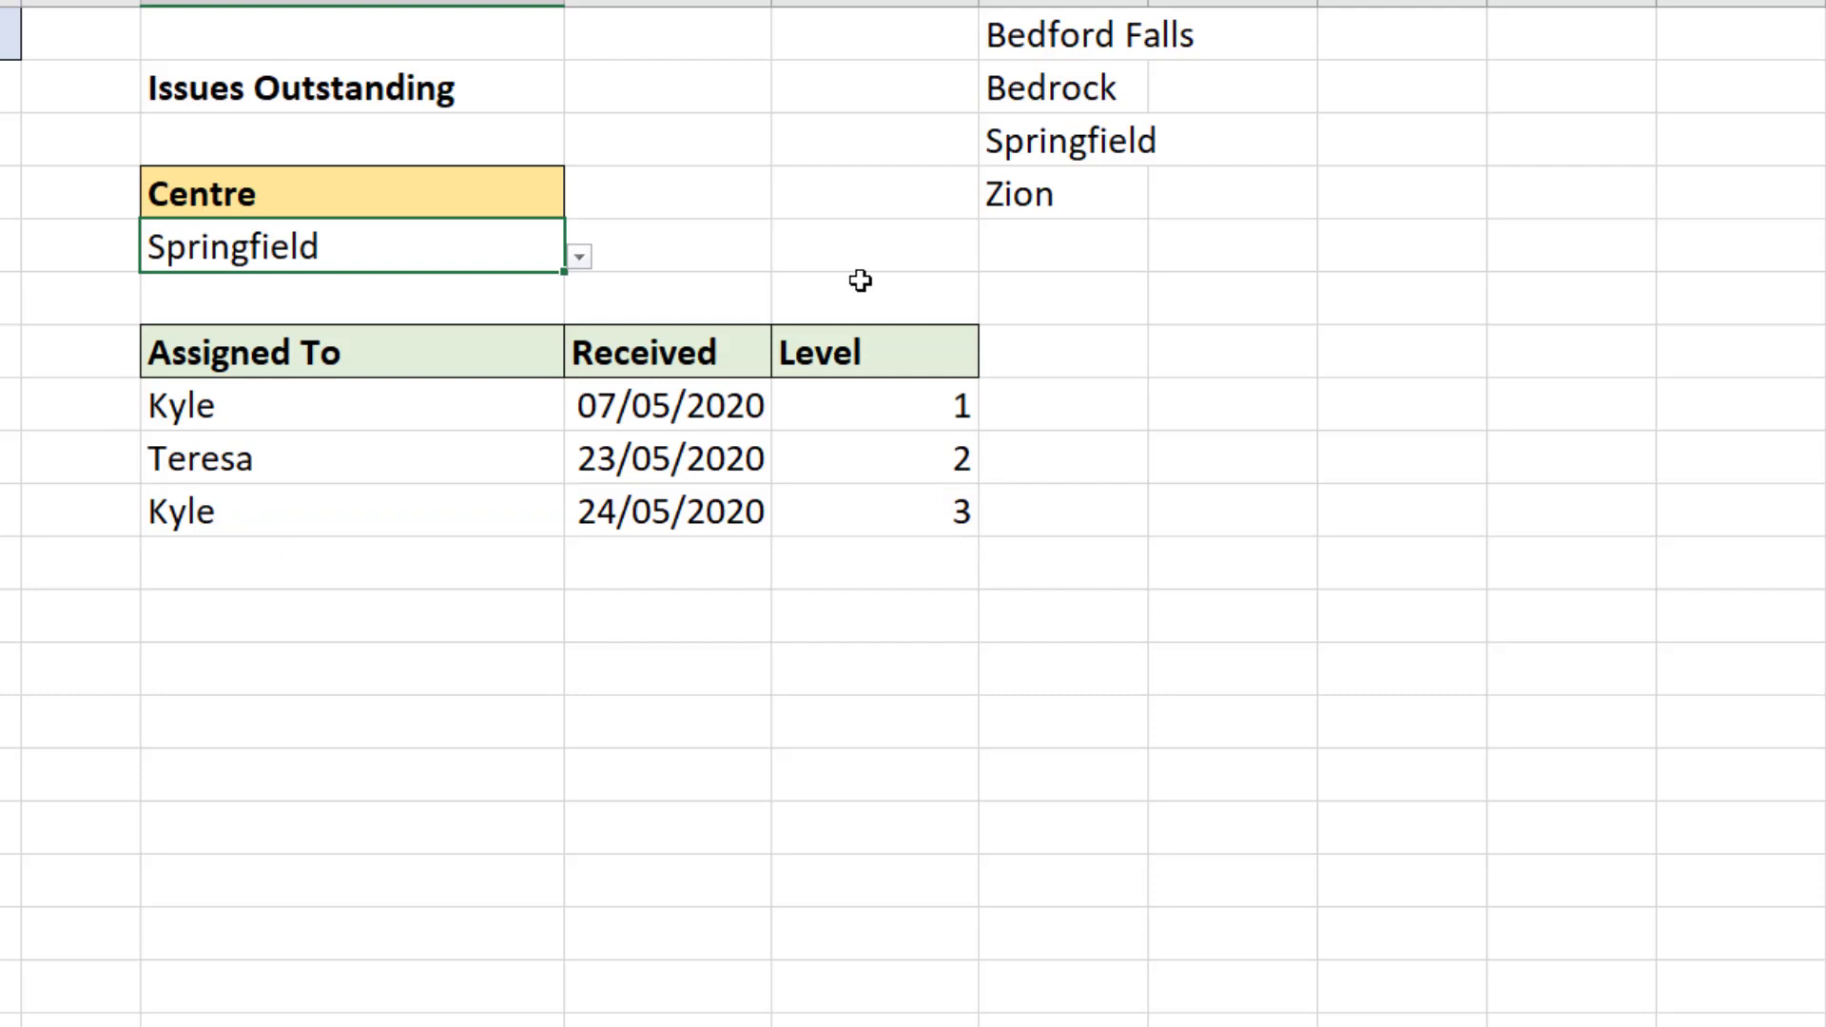
Remove *(issues[Centre]=G5) from the G8 formula to include all centres
double_click(470, 415)
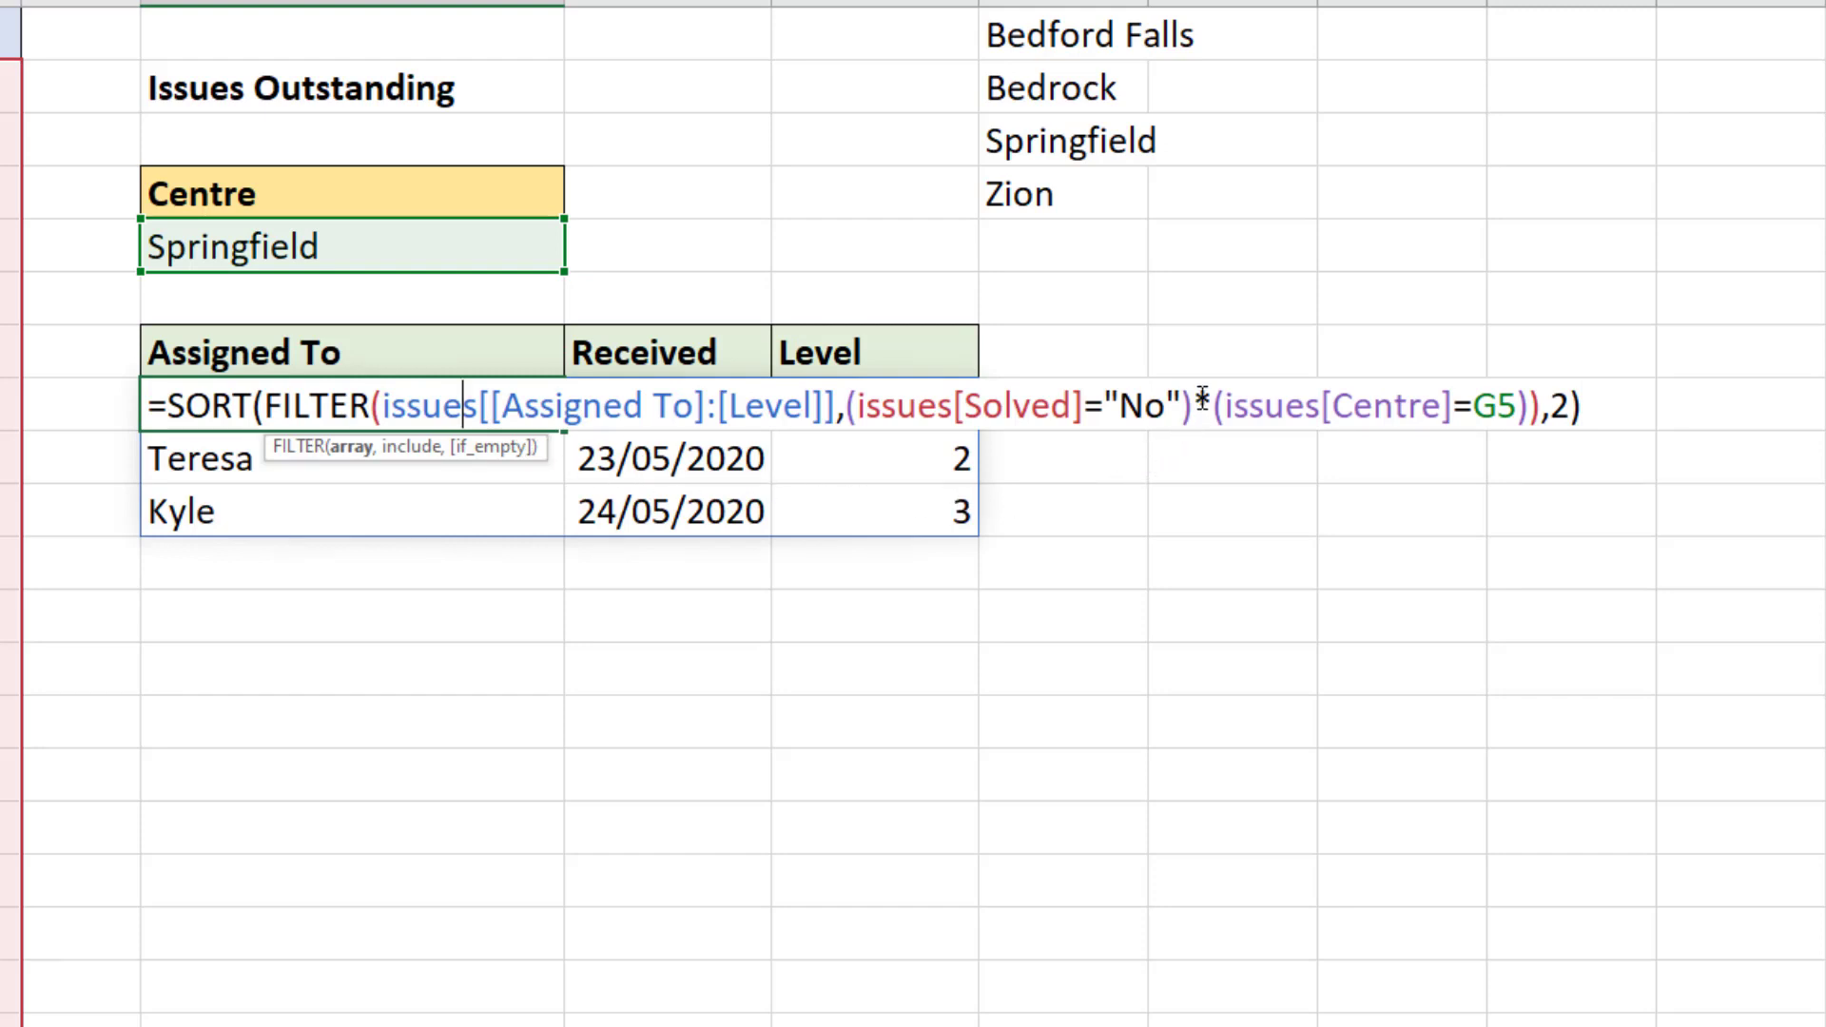
left_click_drag(1202, 400, 1527, 411)
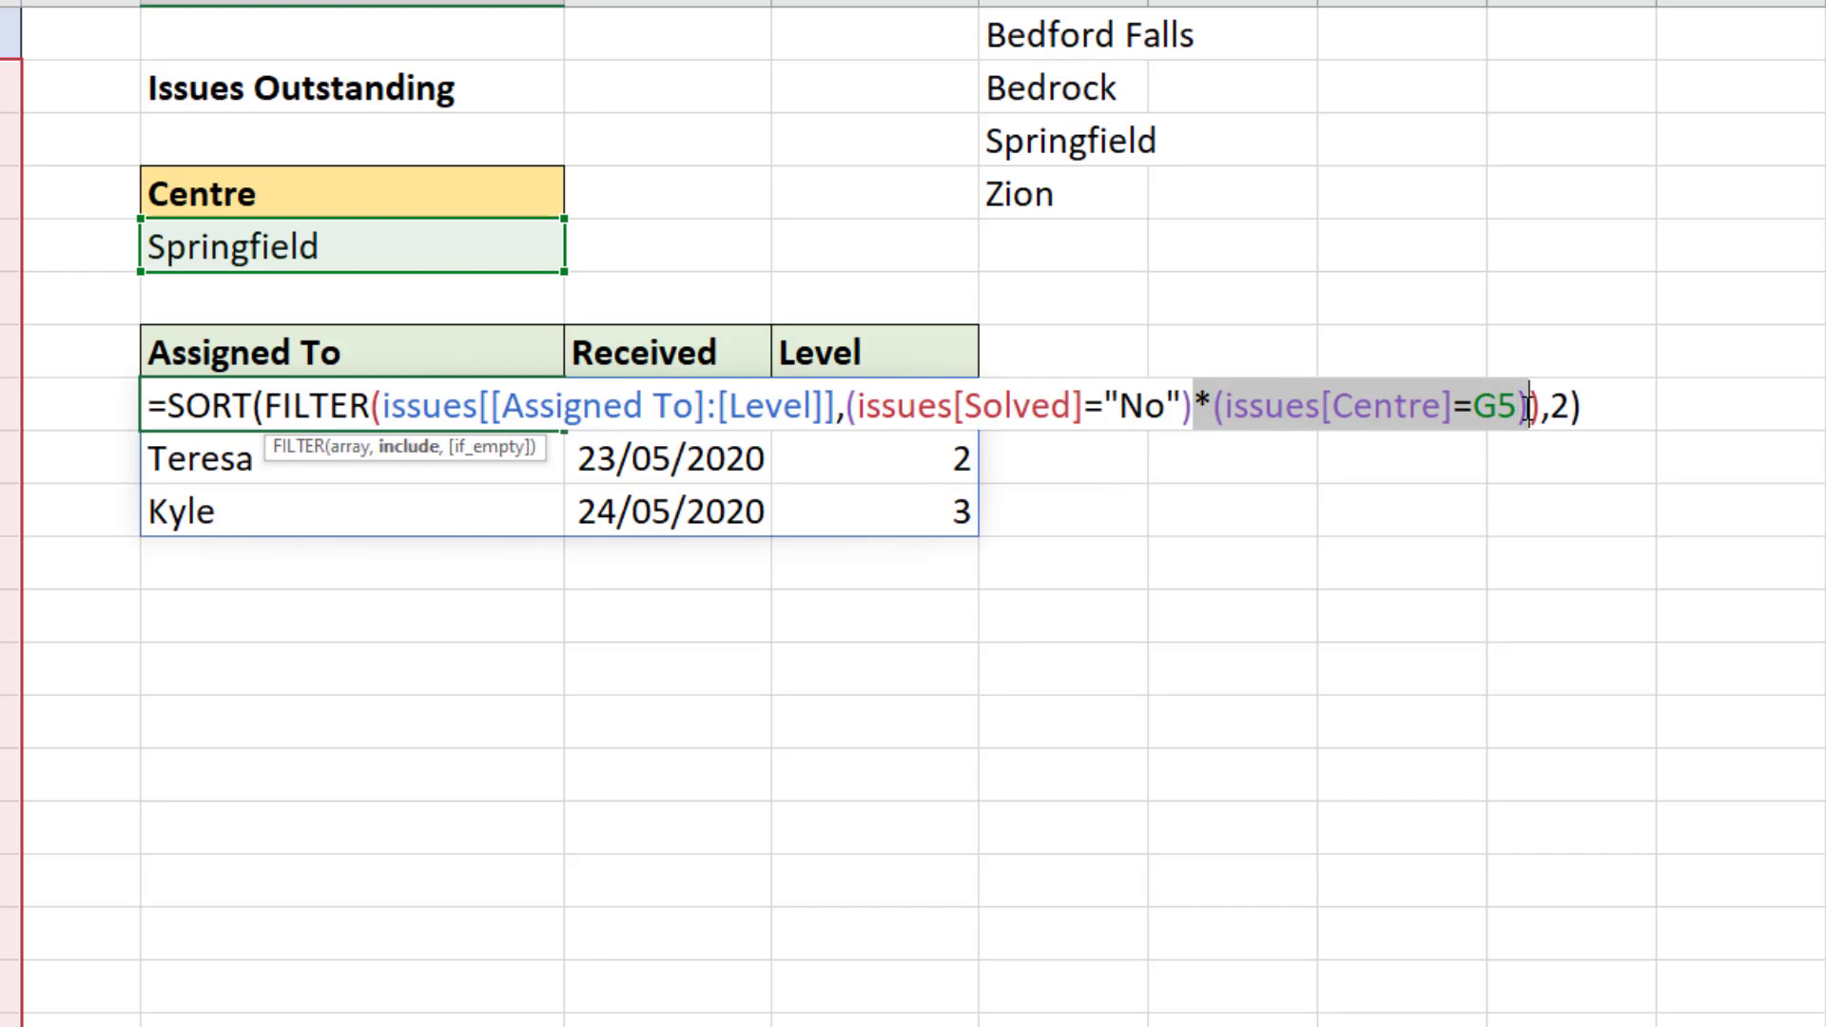
key("Delete")
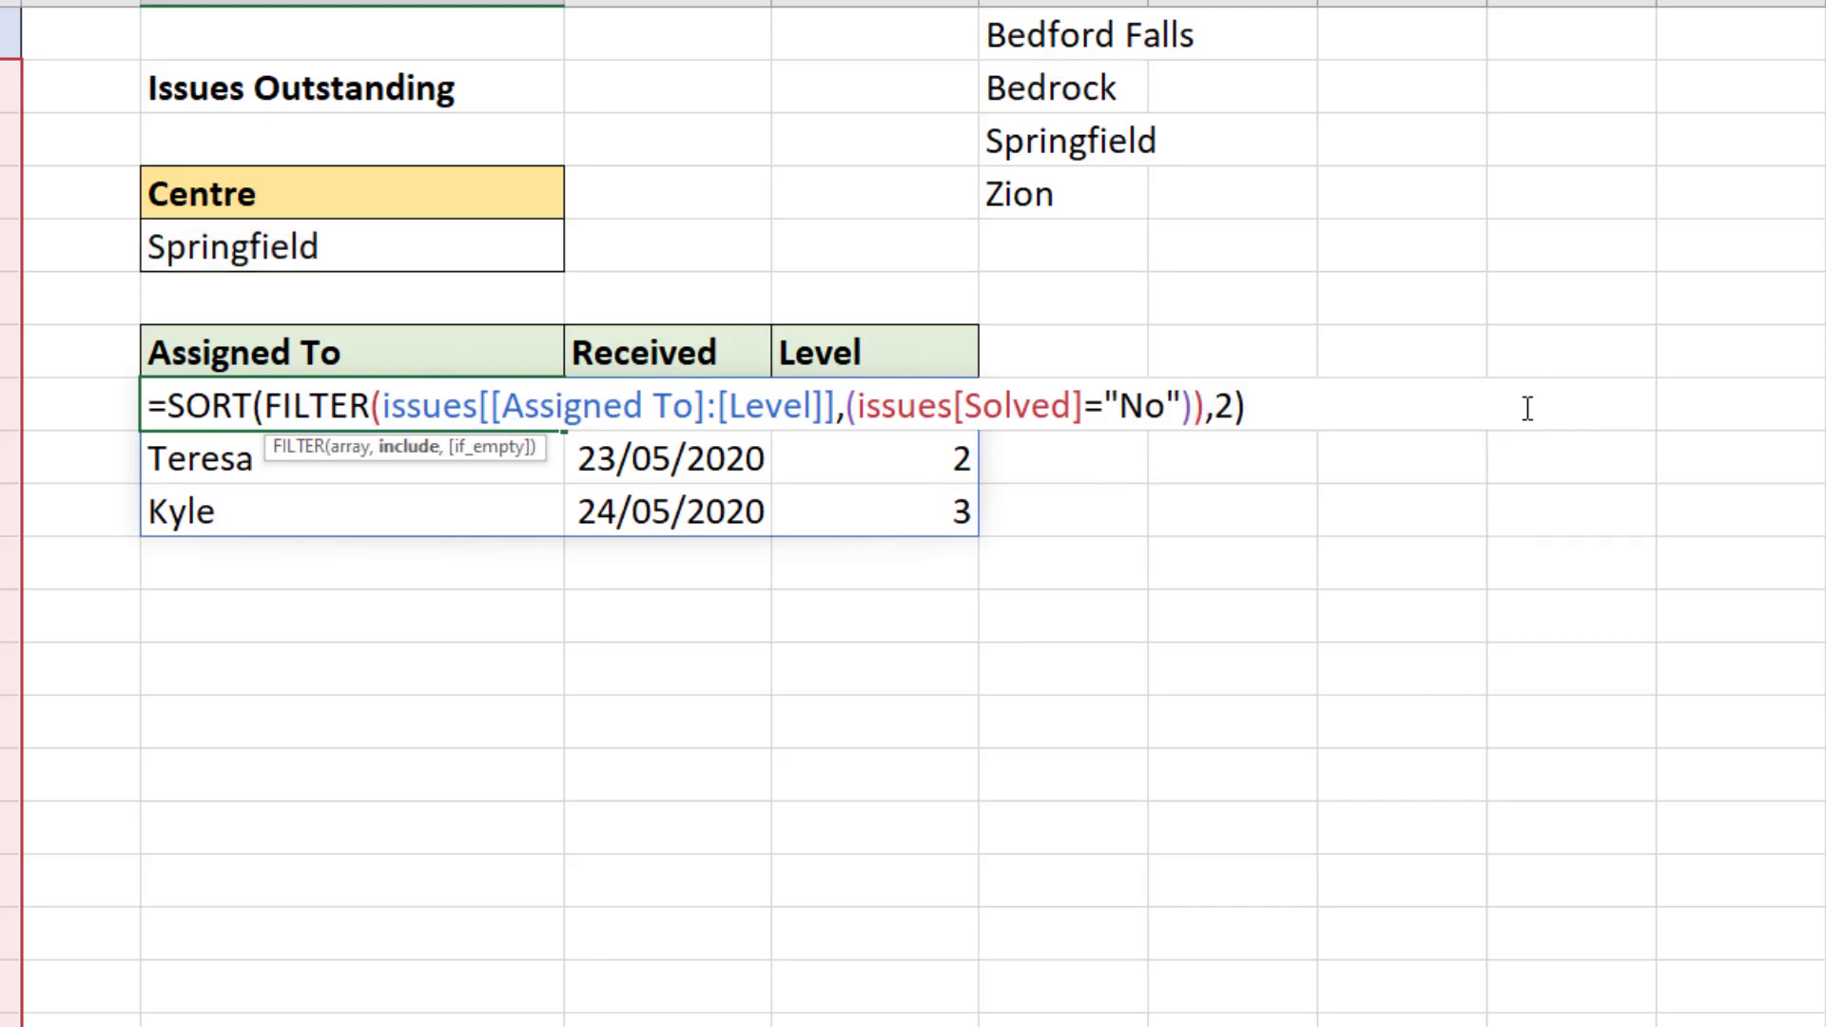
key("Return")
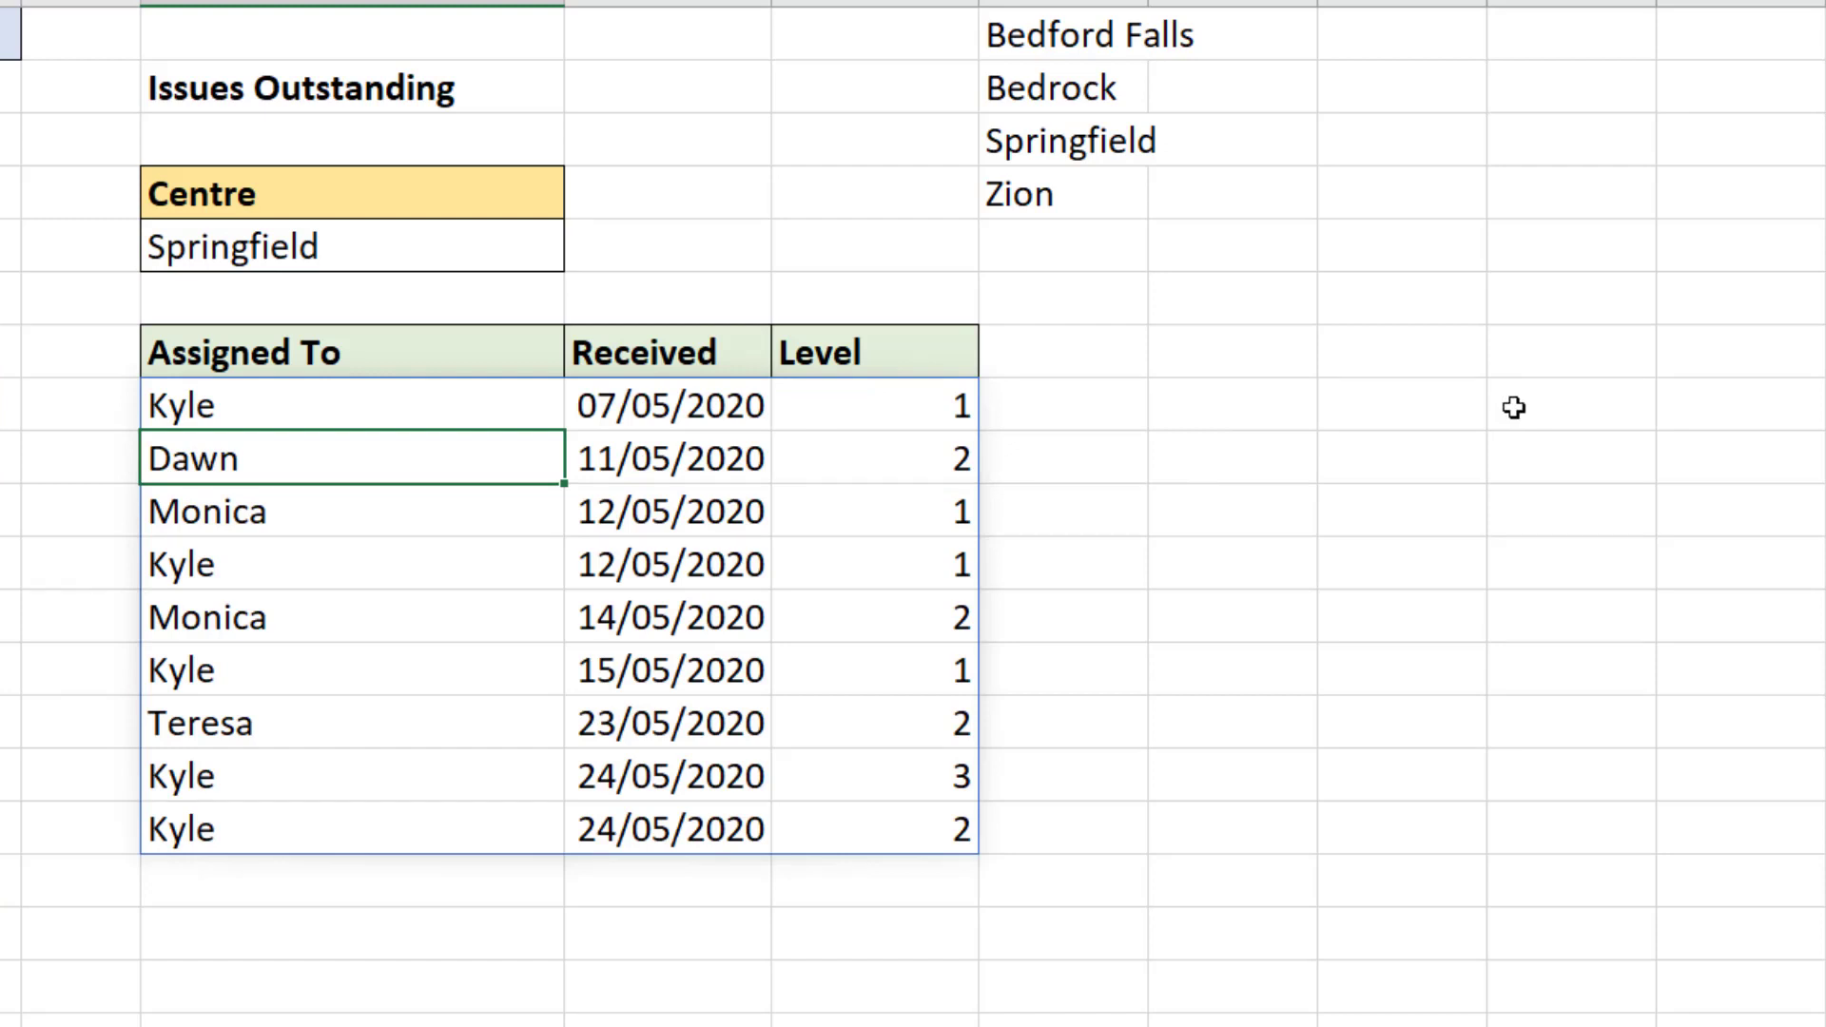
Change the SORT arguments to {3,2},{-1,1} for Level descending, then Received ascending
left_click(344, 397)
double_click(344, 398)
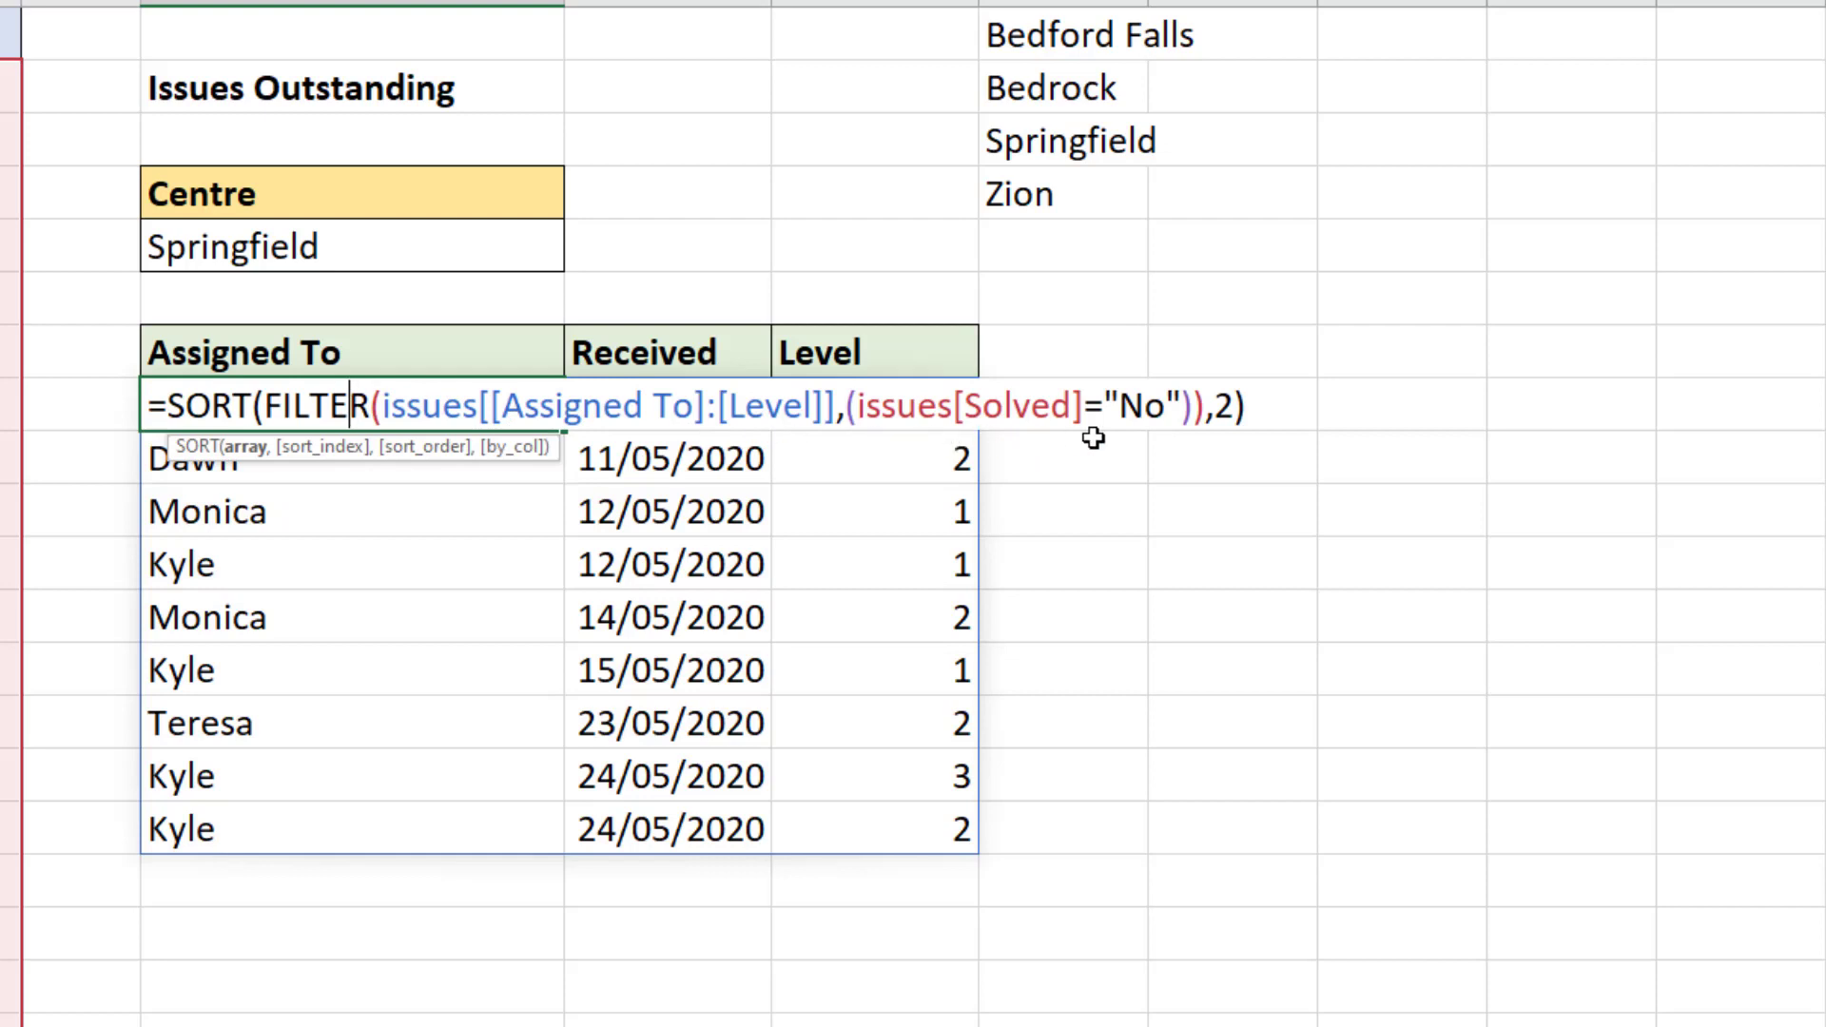
left_click(1220, 416)
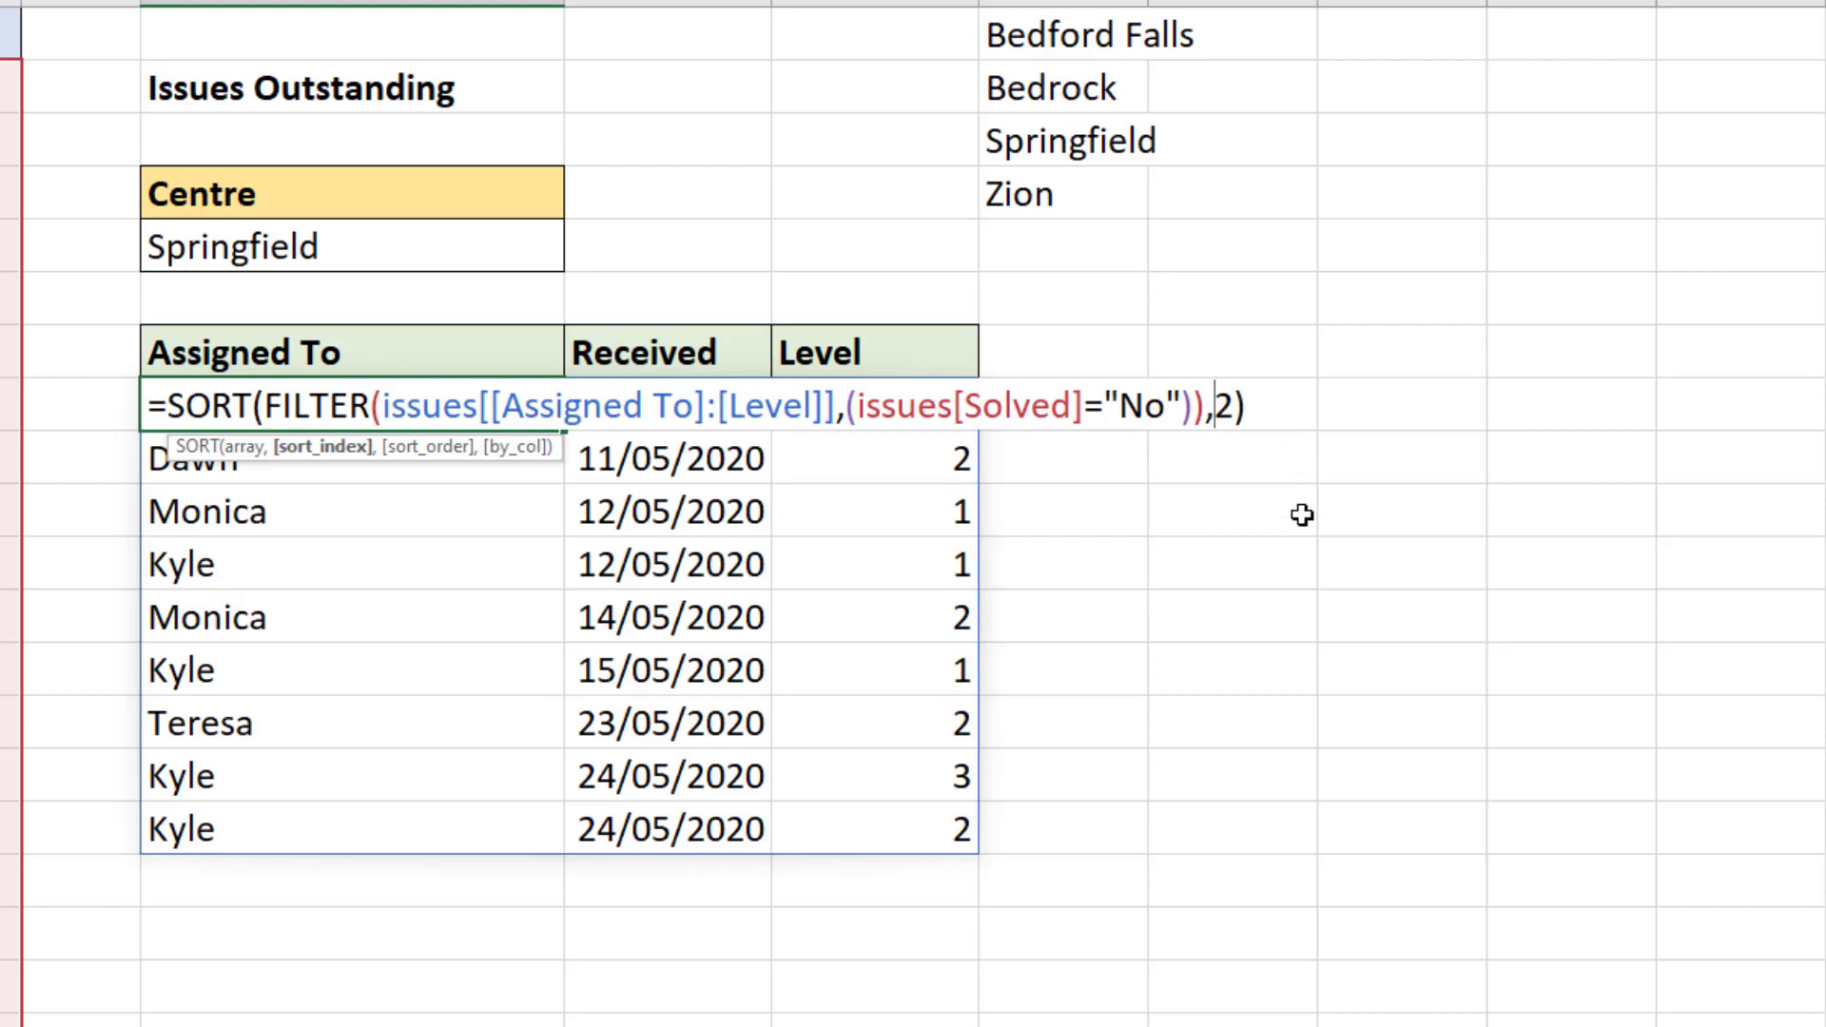
type("{")
type("3")
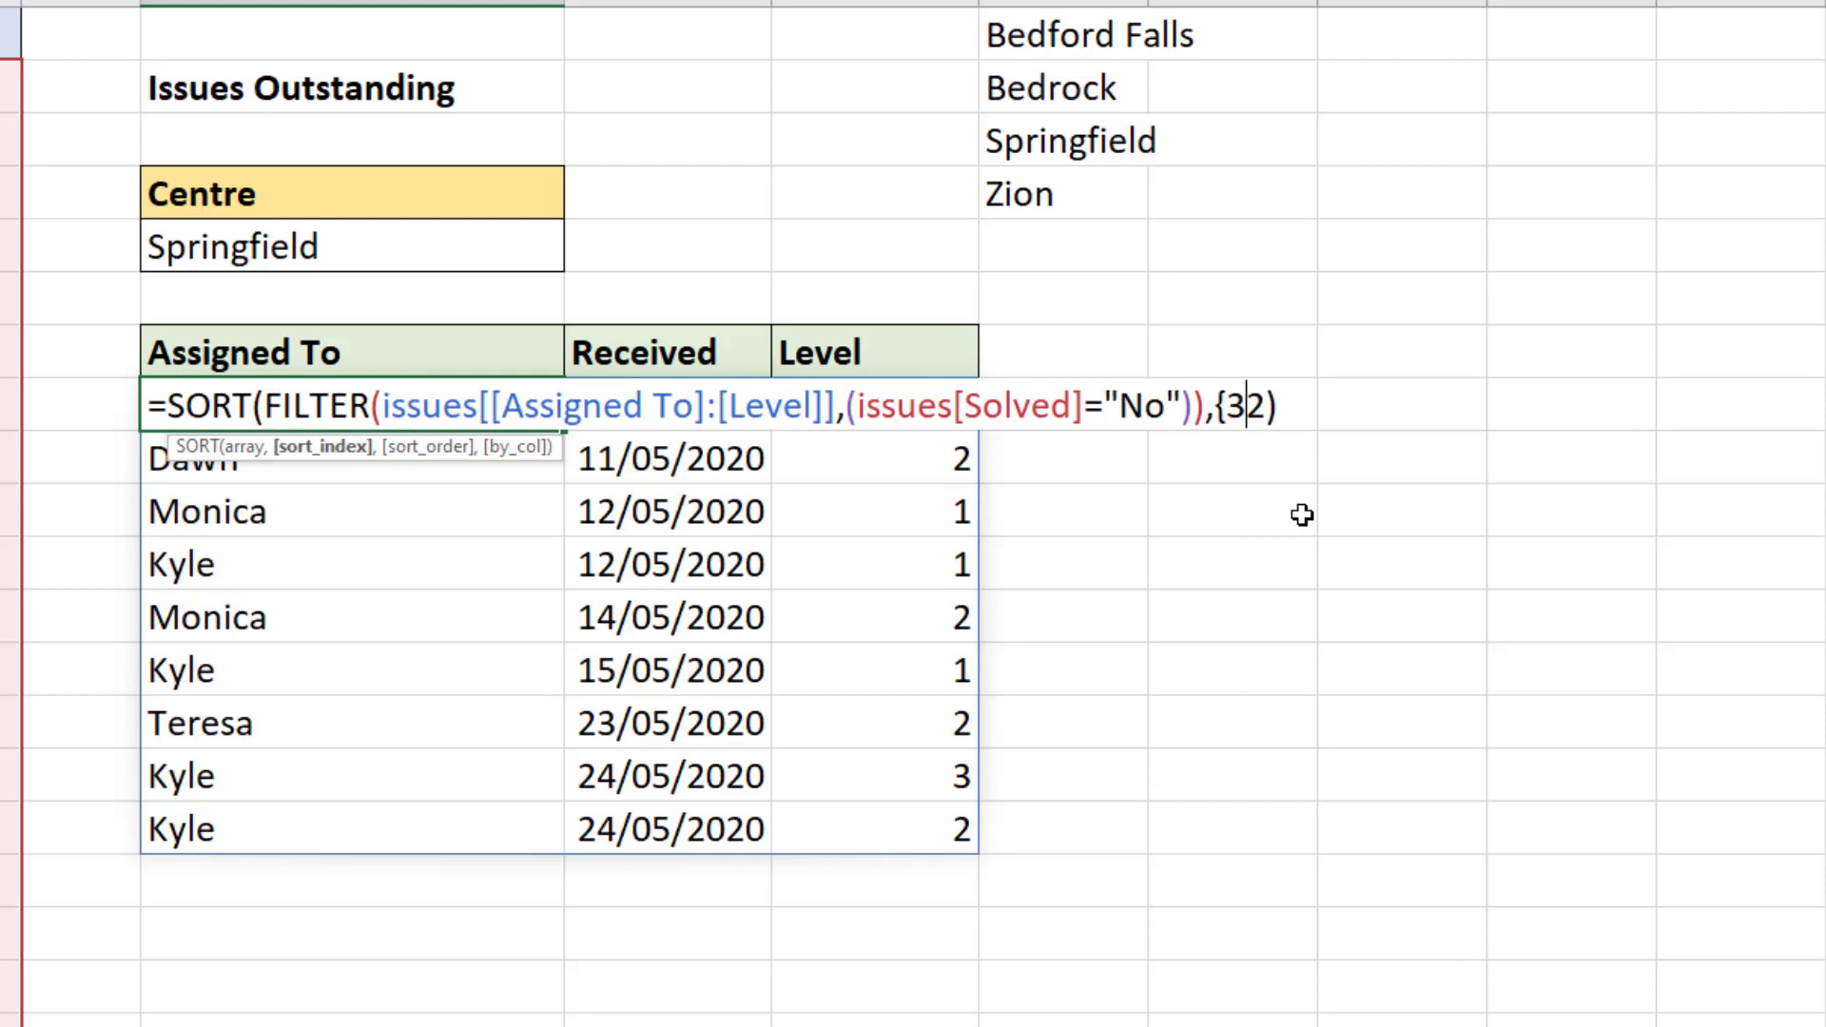
type(",")
key("Right")
type("},")
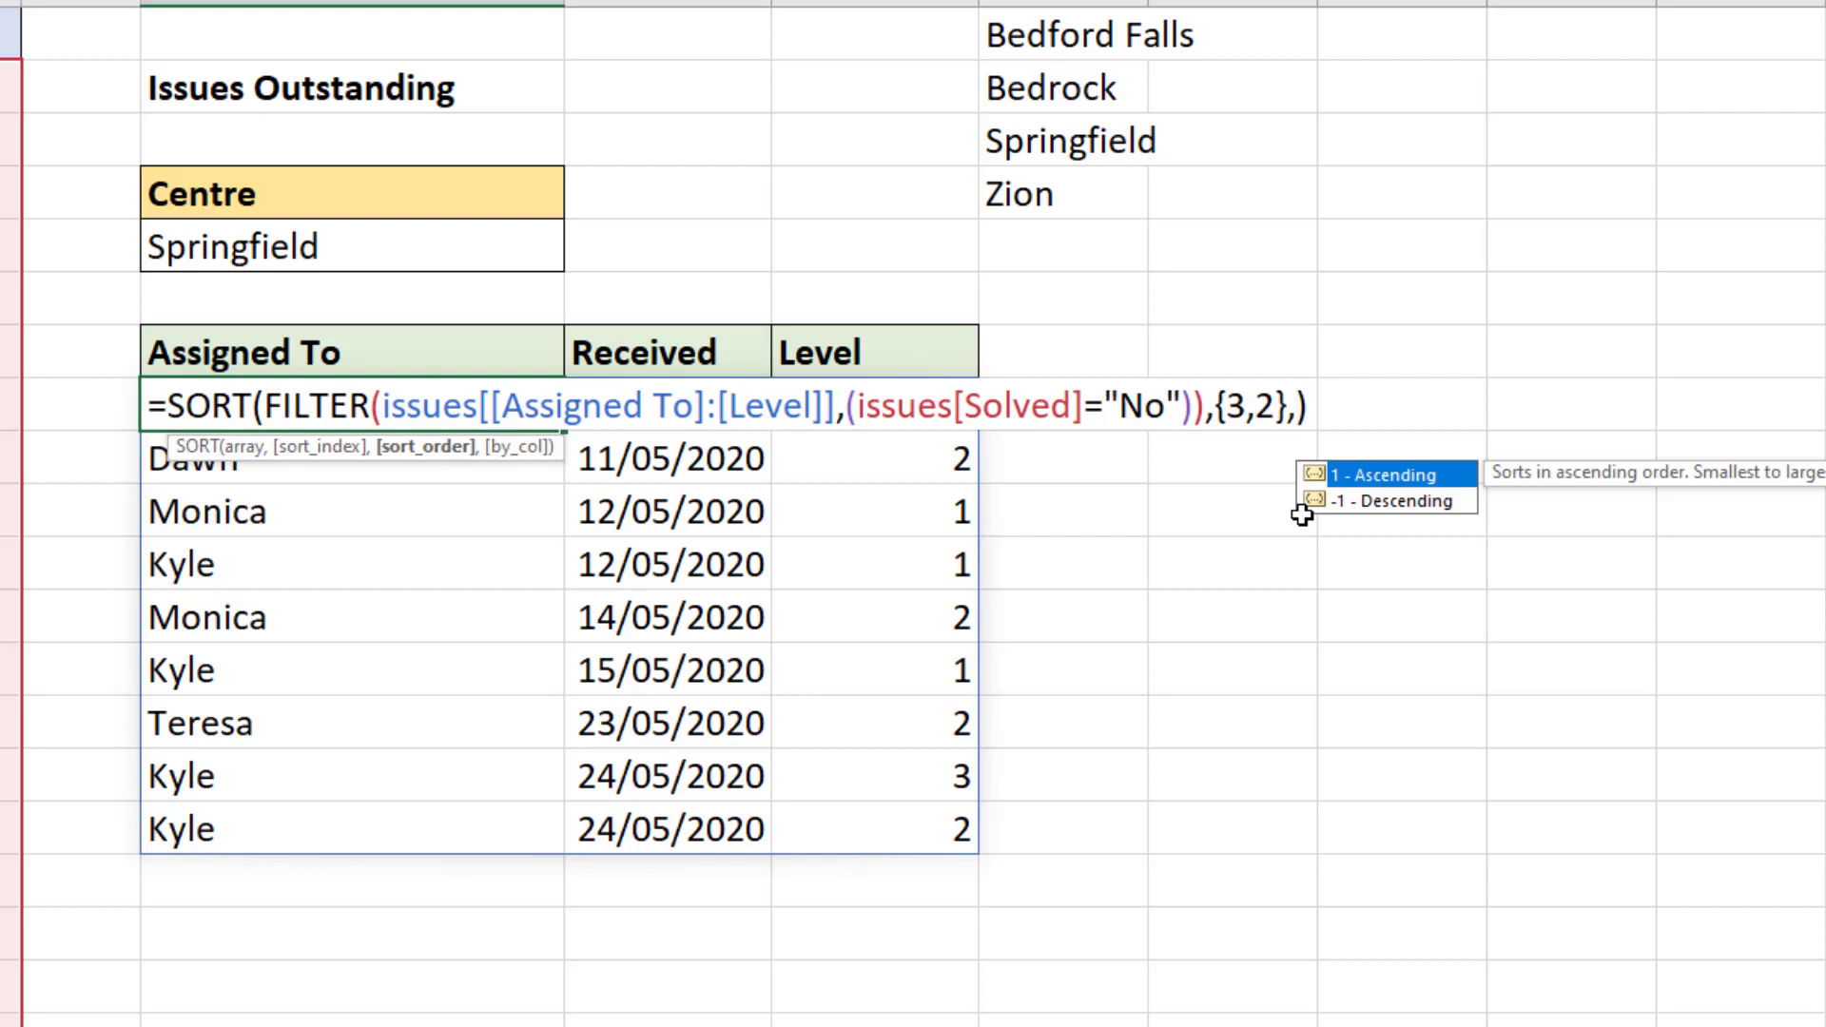
type("{")
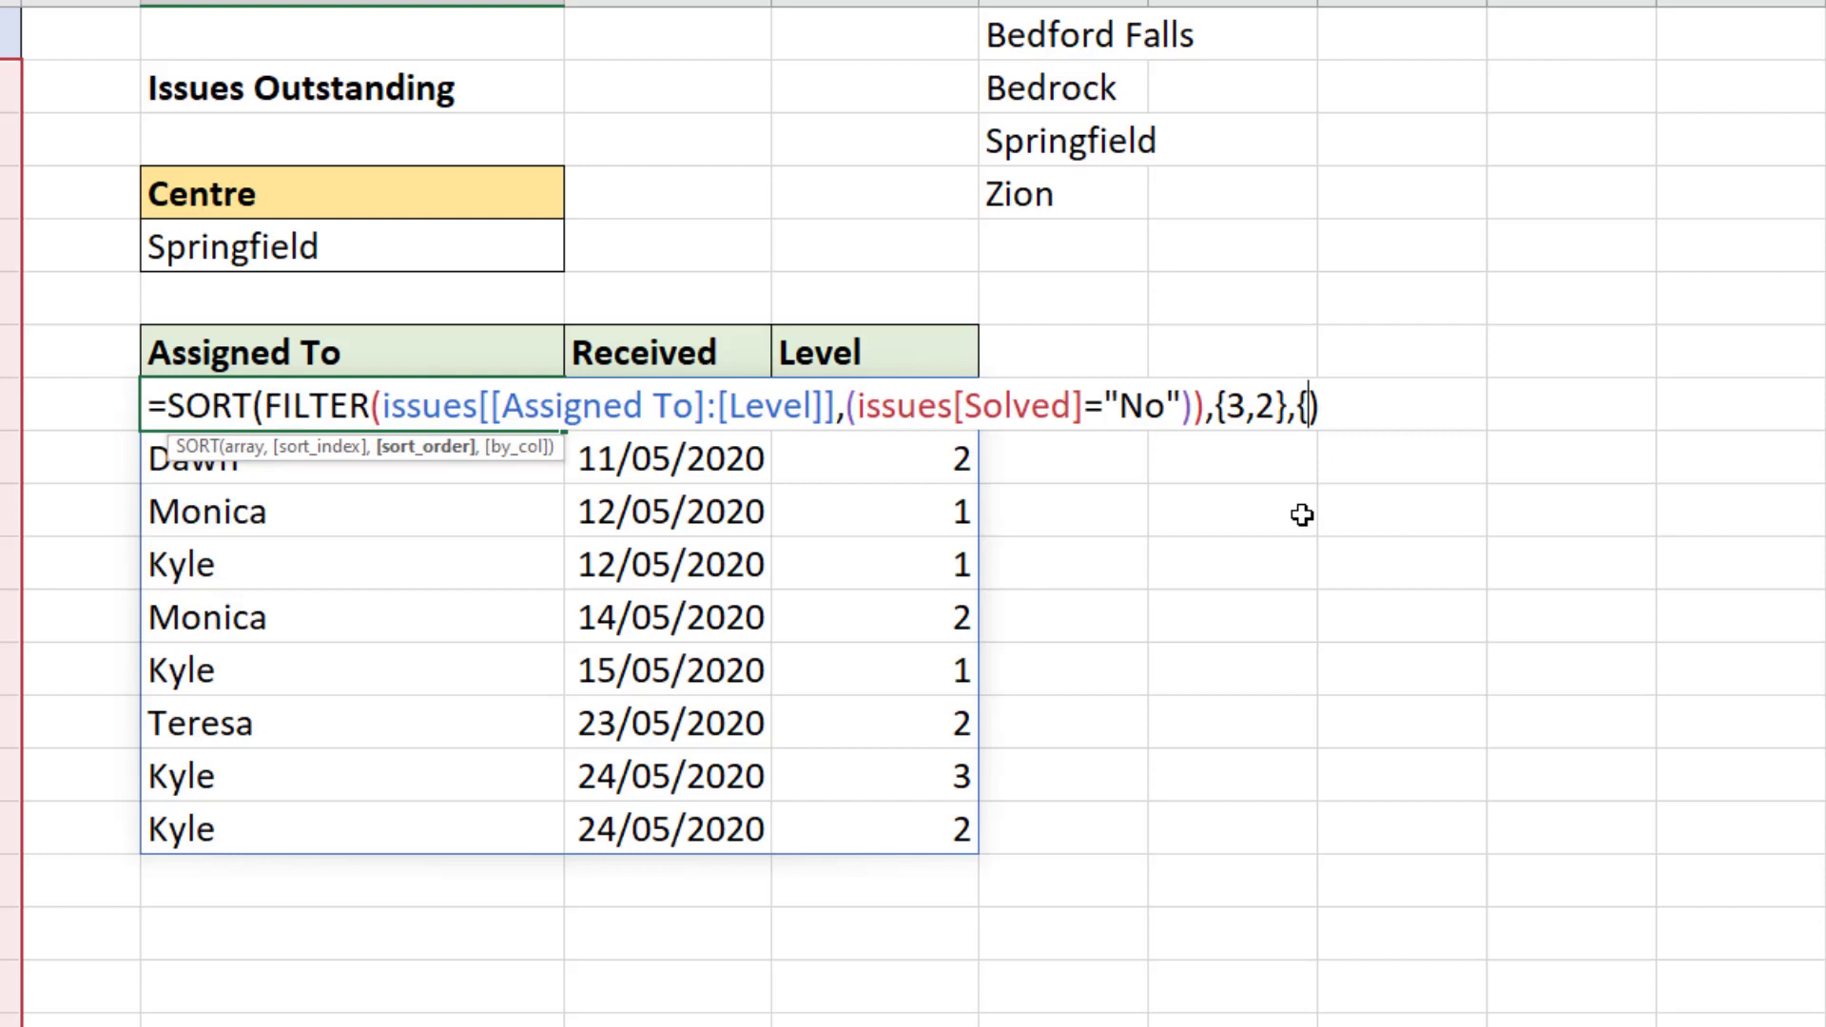
type("-1")
type(",1")
type("}")
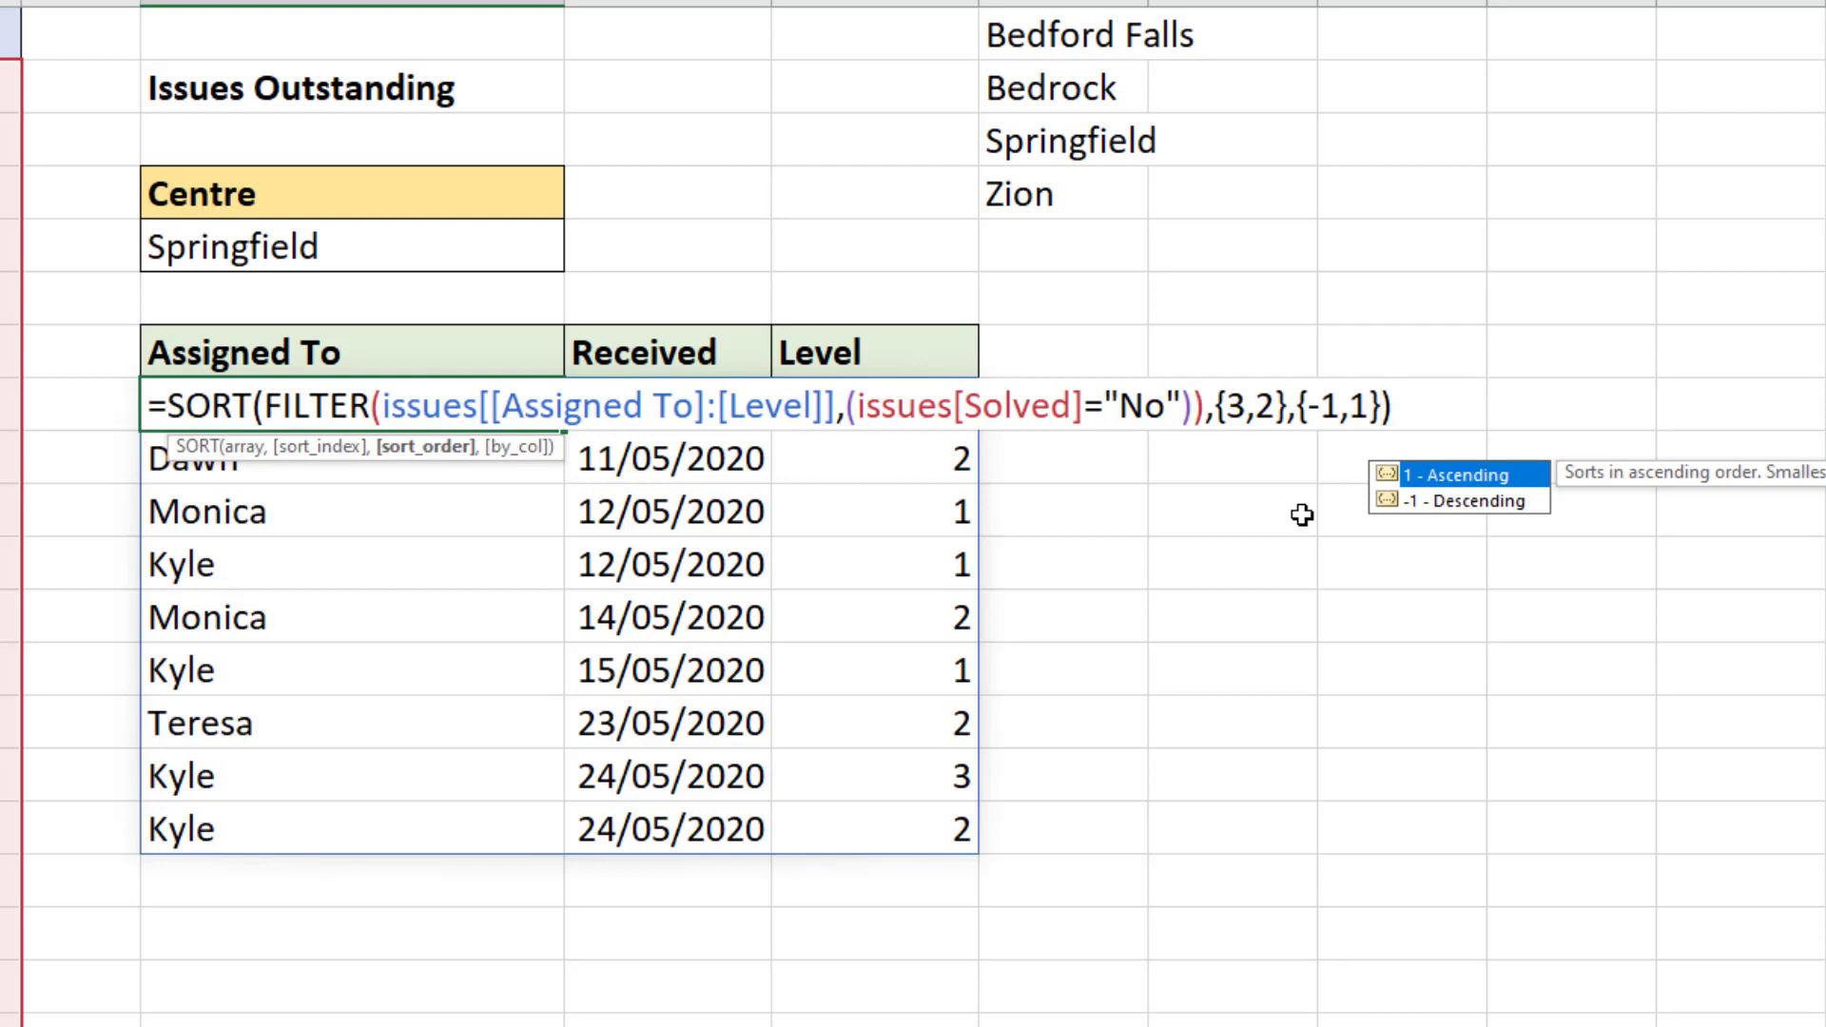
key("Return")
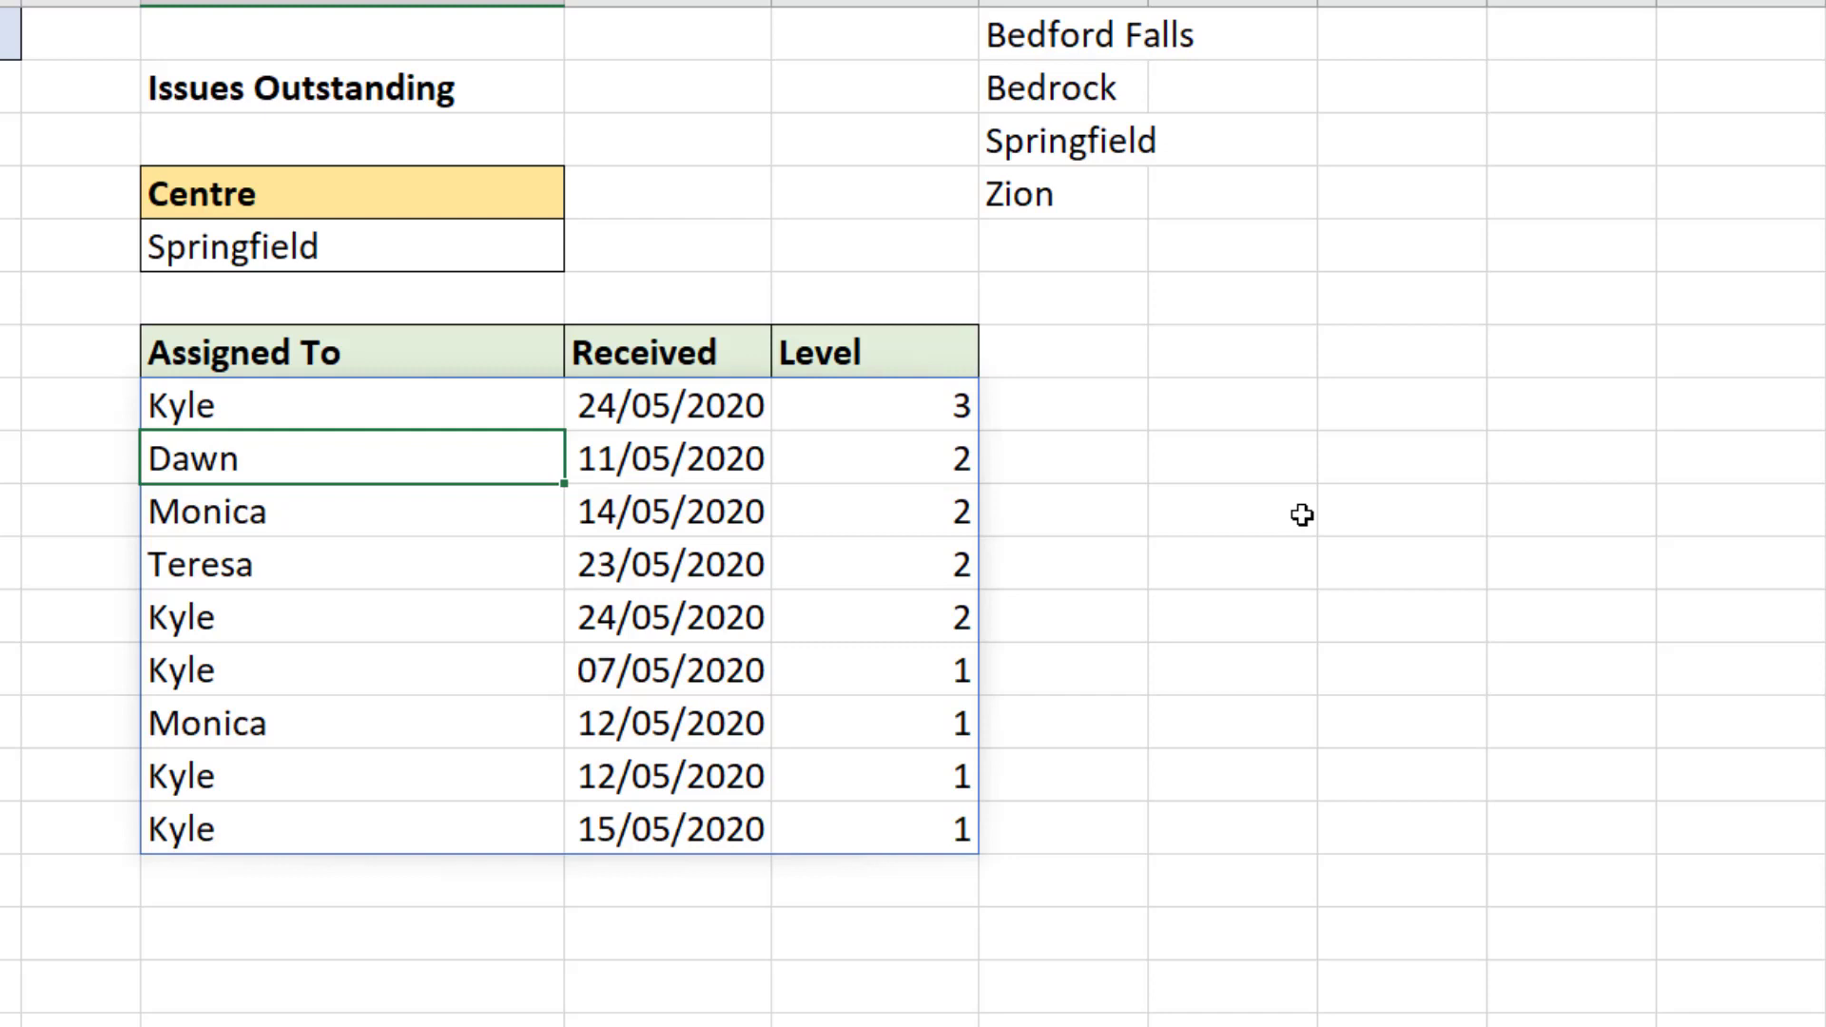
Extend the SORT arrays to {3,2,1} and {-1,1,1} to break ties by Assigned To
left_click(510, 396)
double_click(510, 396)
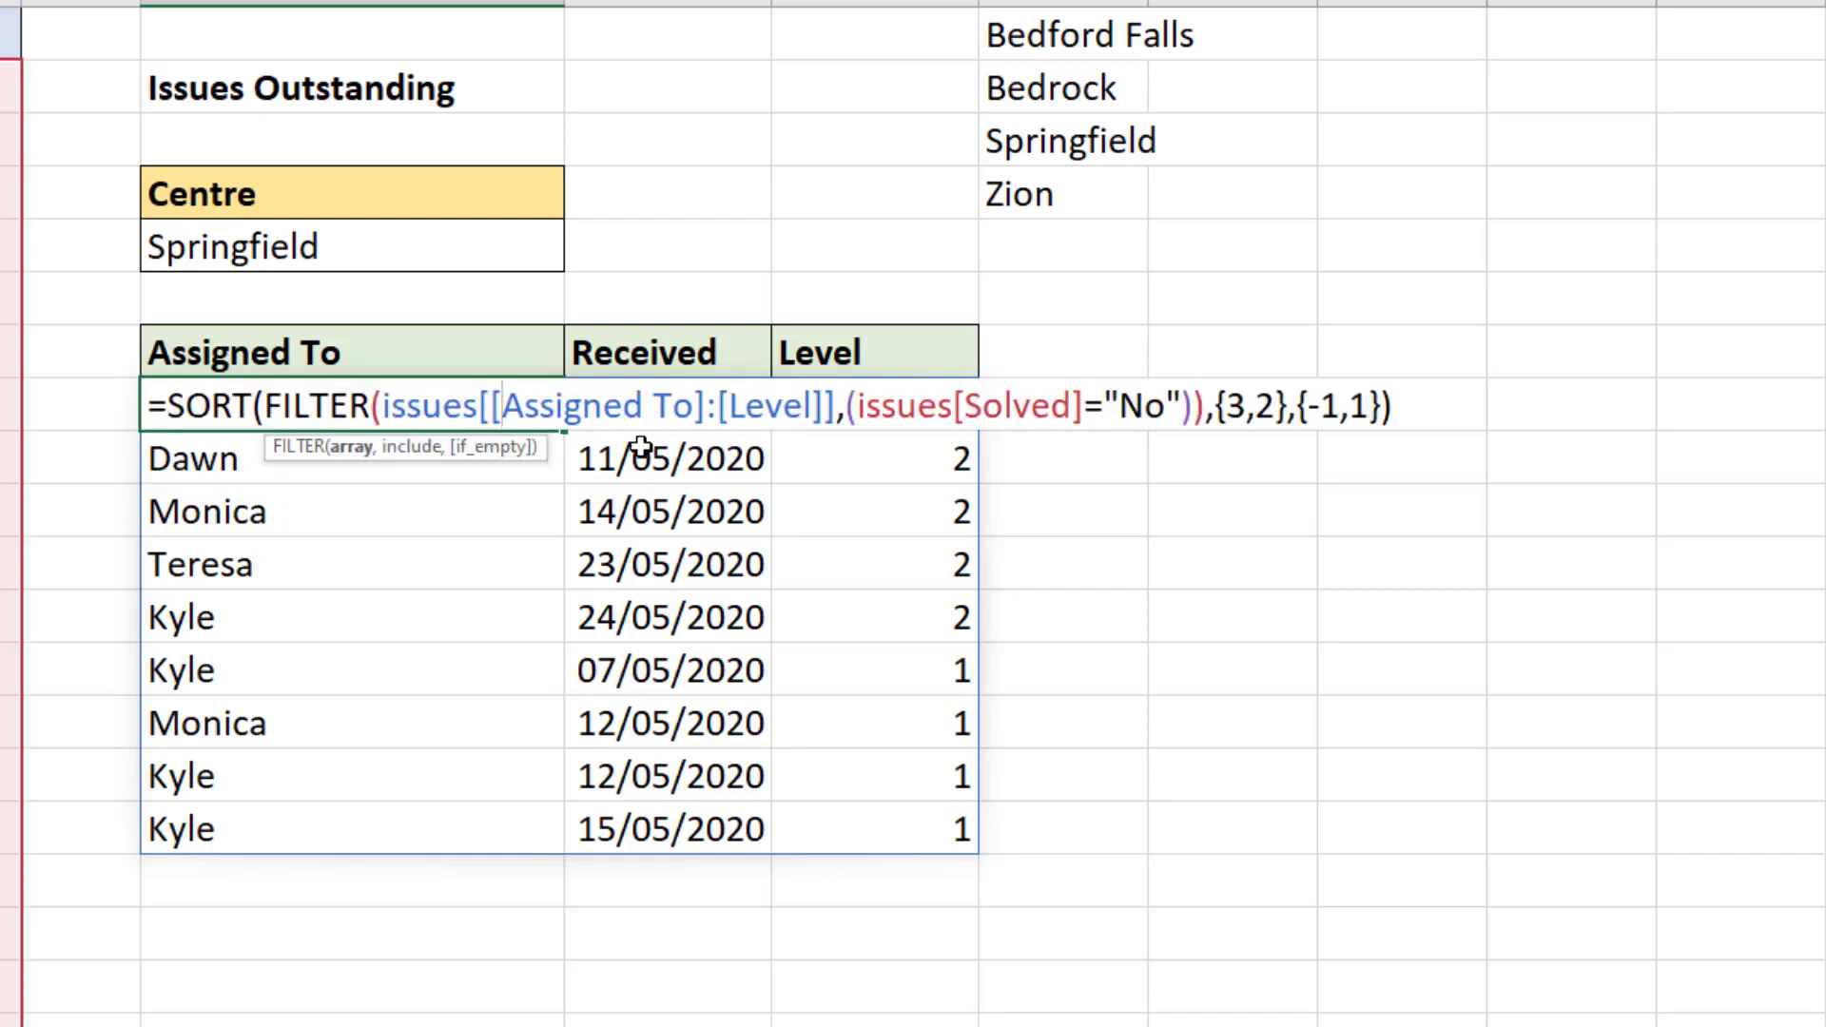
left_click(1277, 427)
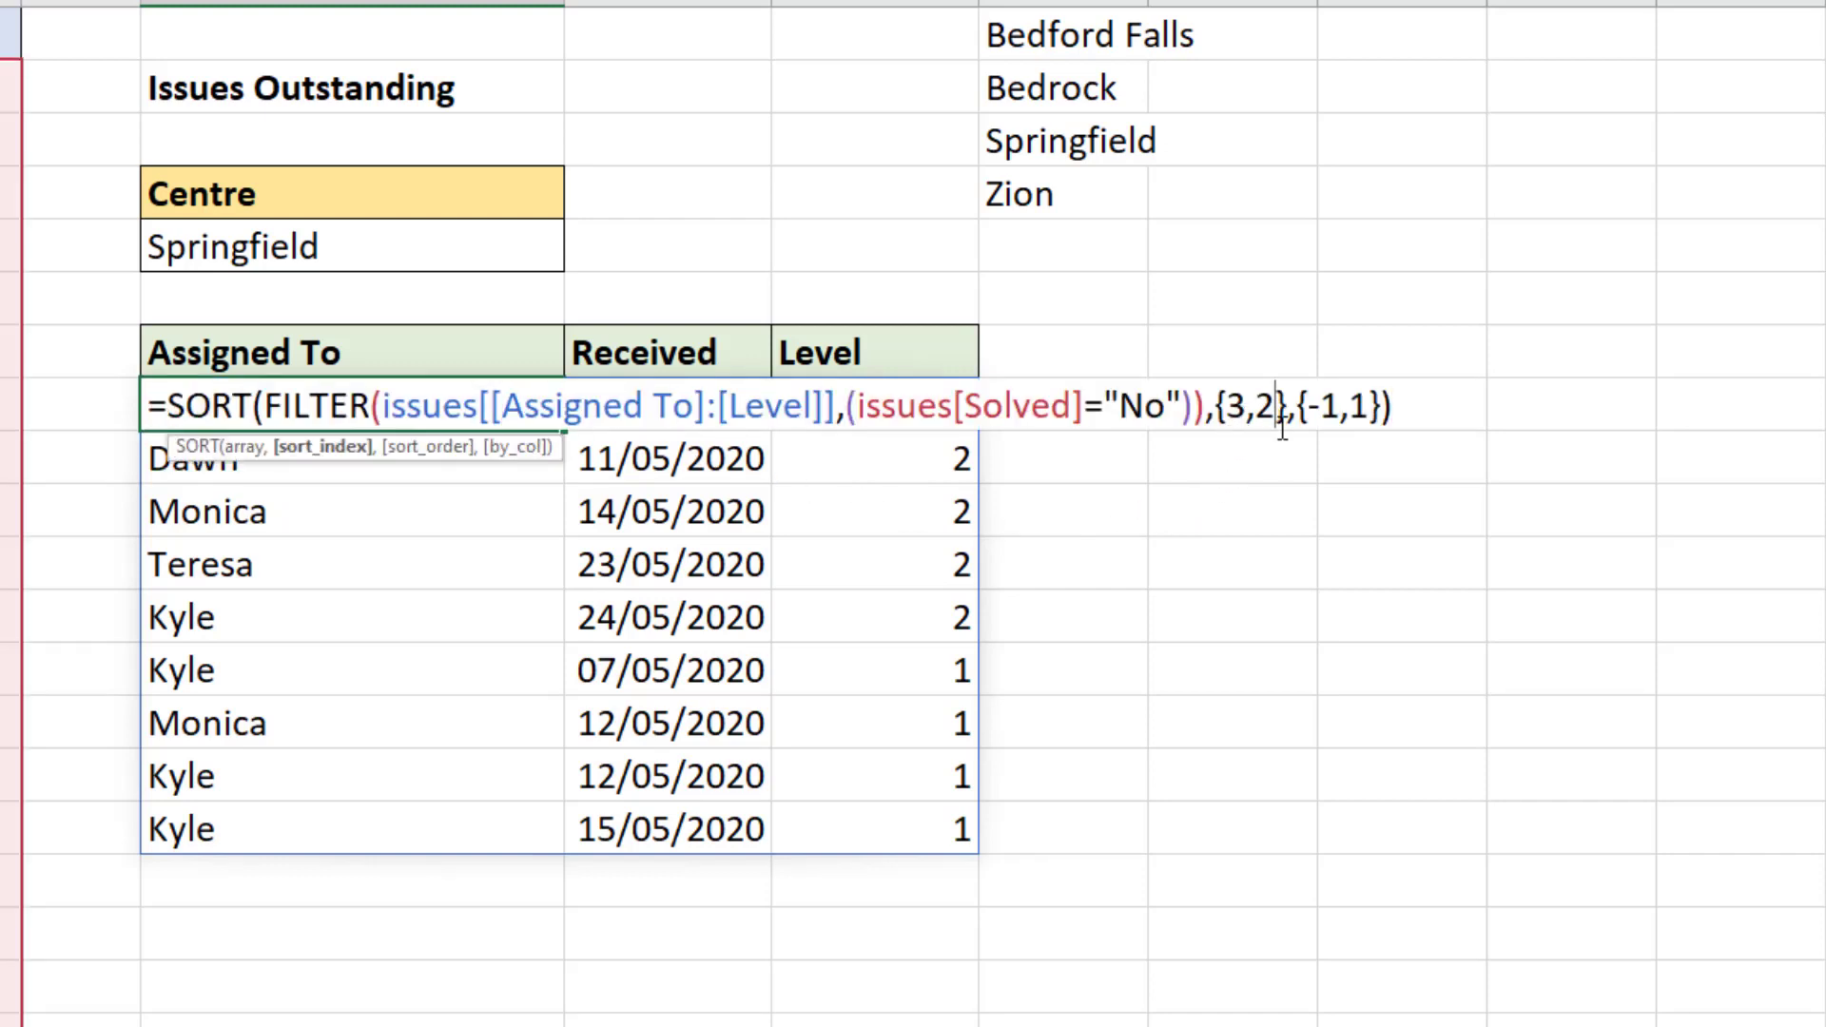
type(",1")
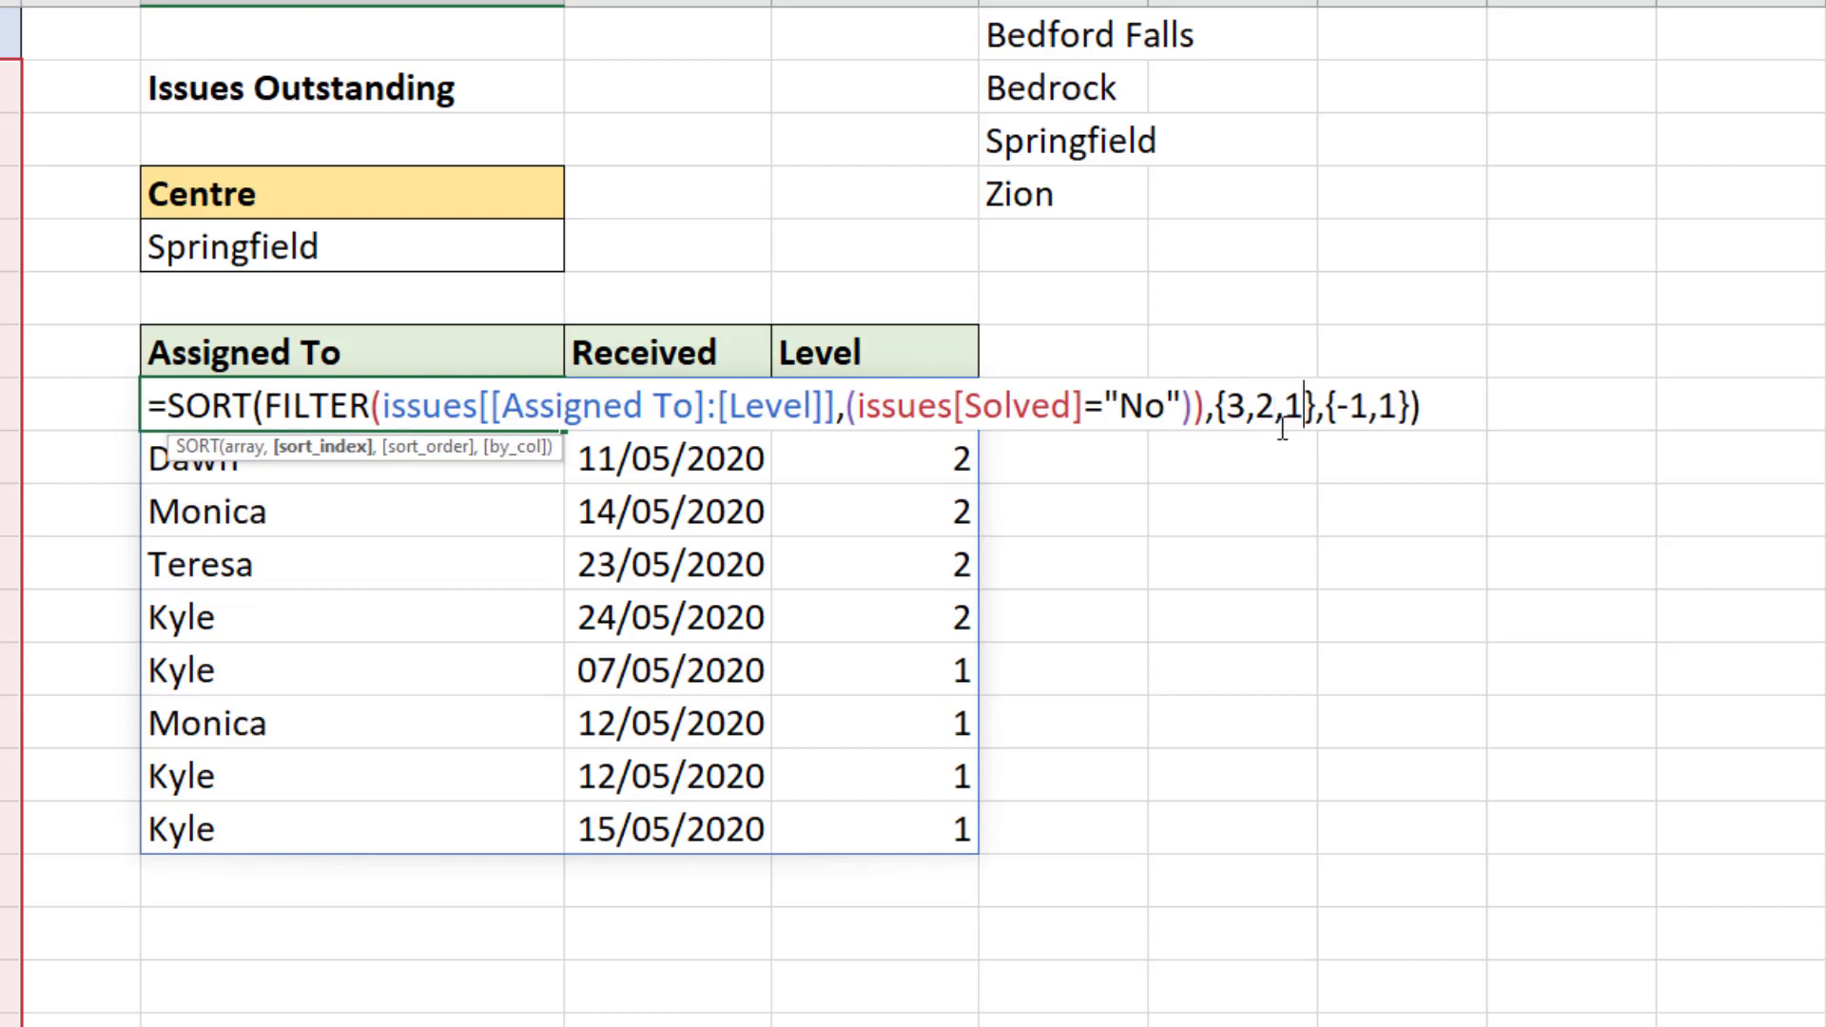
left_click(1393, 409)
type(",1")
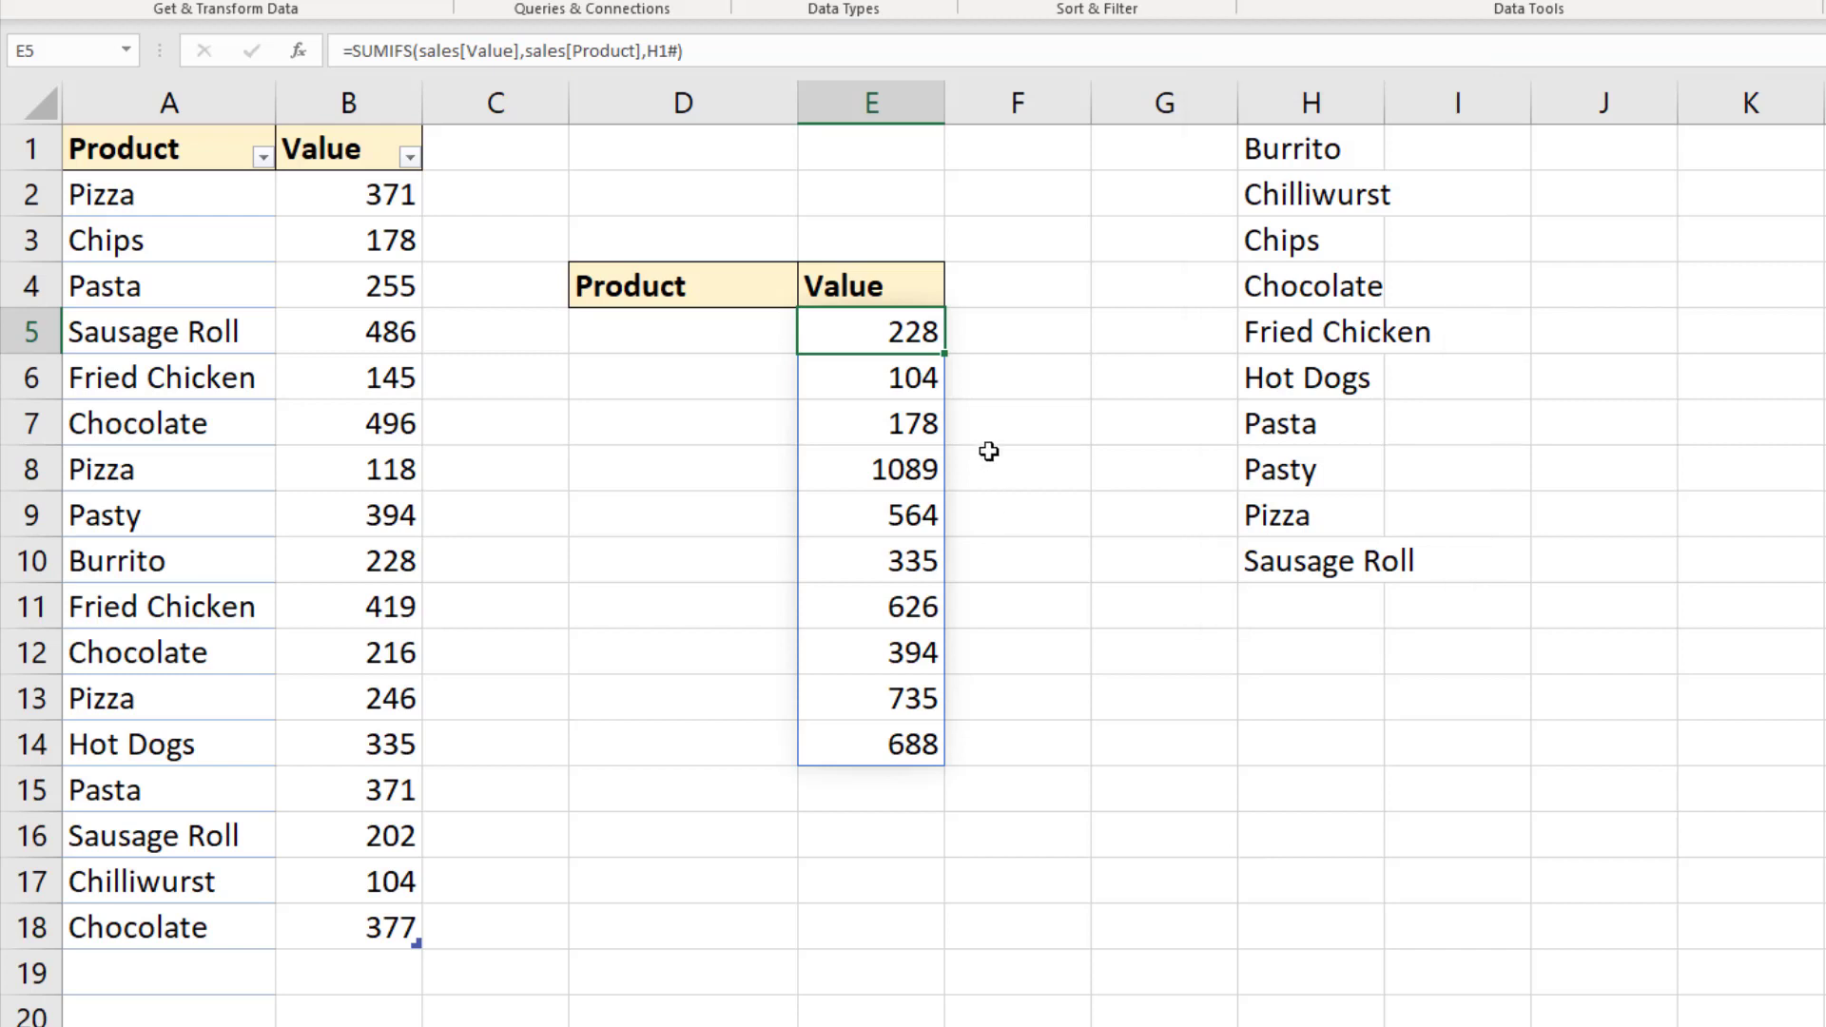
Review and recommit =SUMIFS(sales[Value],sales[Product],H1#) in E5
double_click(860, 332)
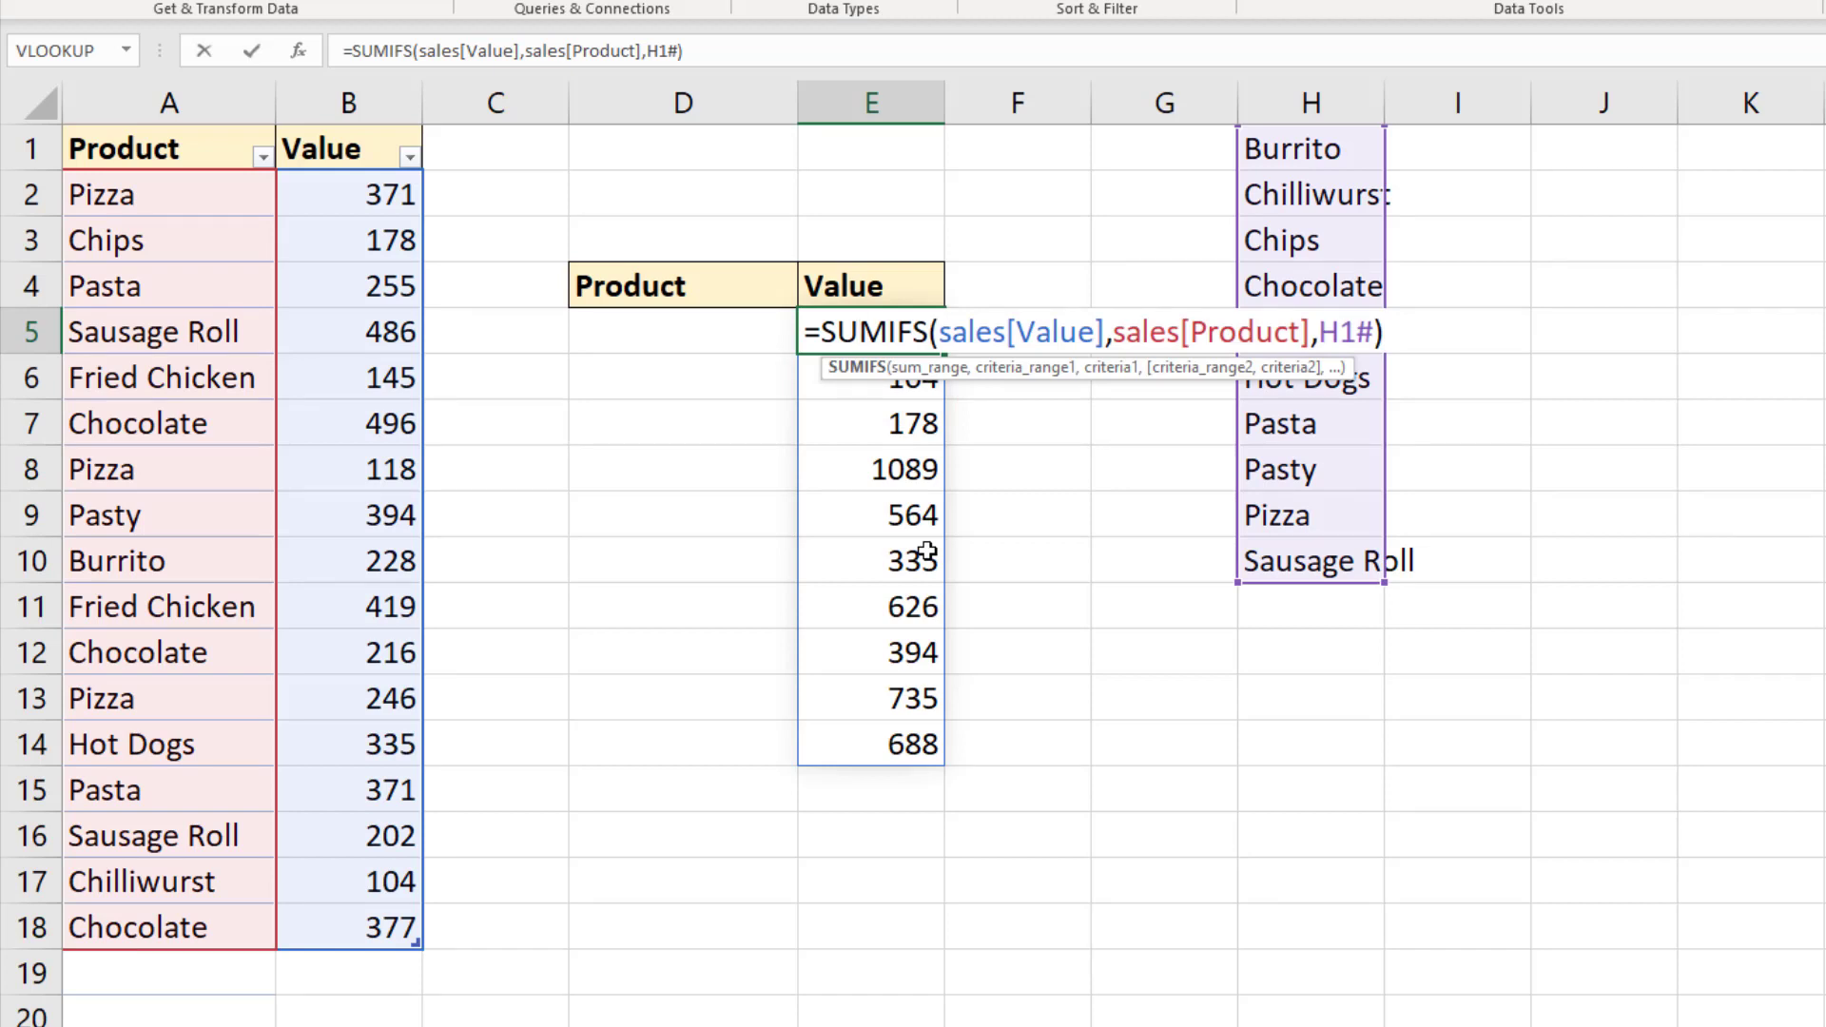
key("Return")
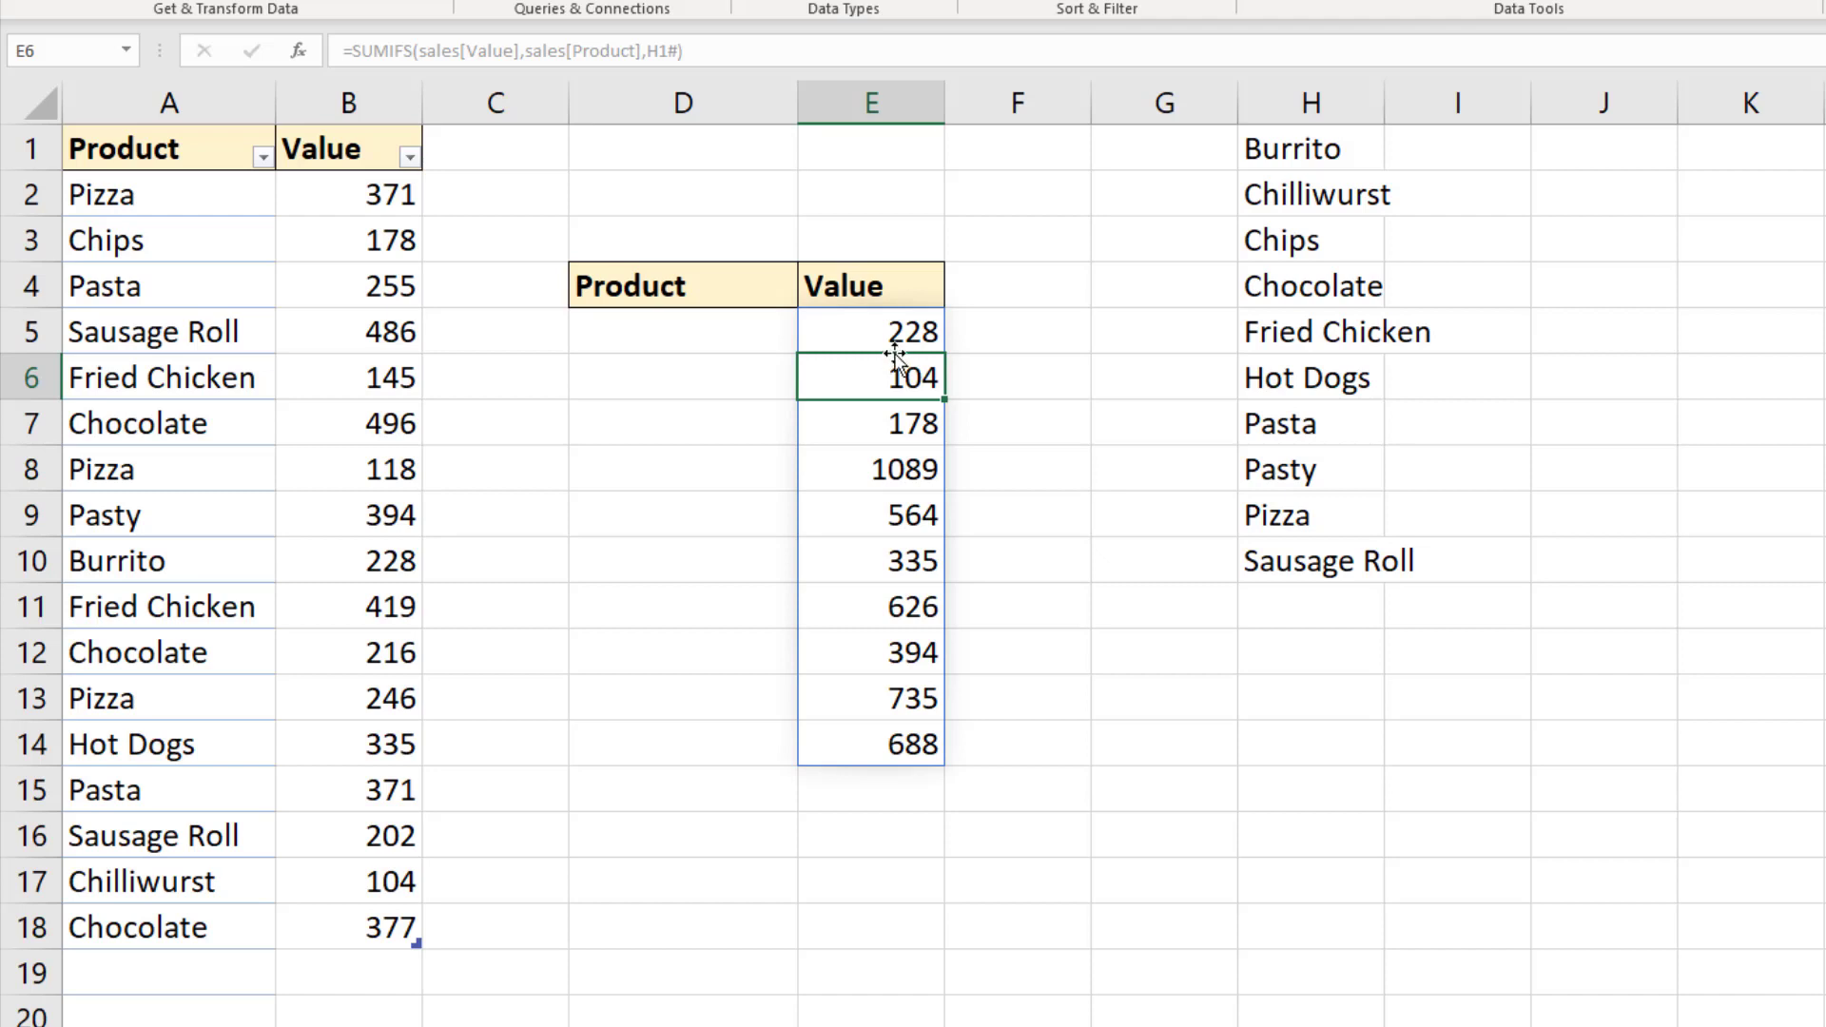
Wrap the E5 SUMIFS formula in SORT(...,1,-1) so totals run from 1089 down to 104
double_click(892, 379)
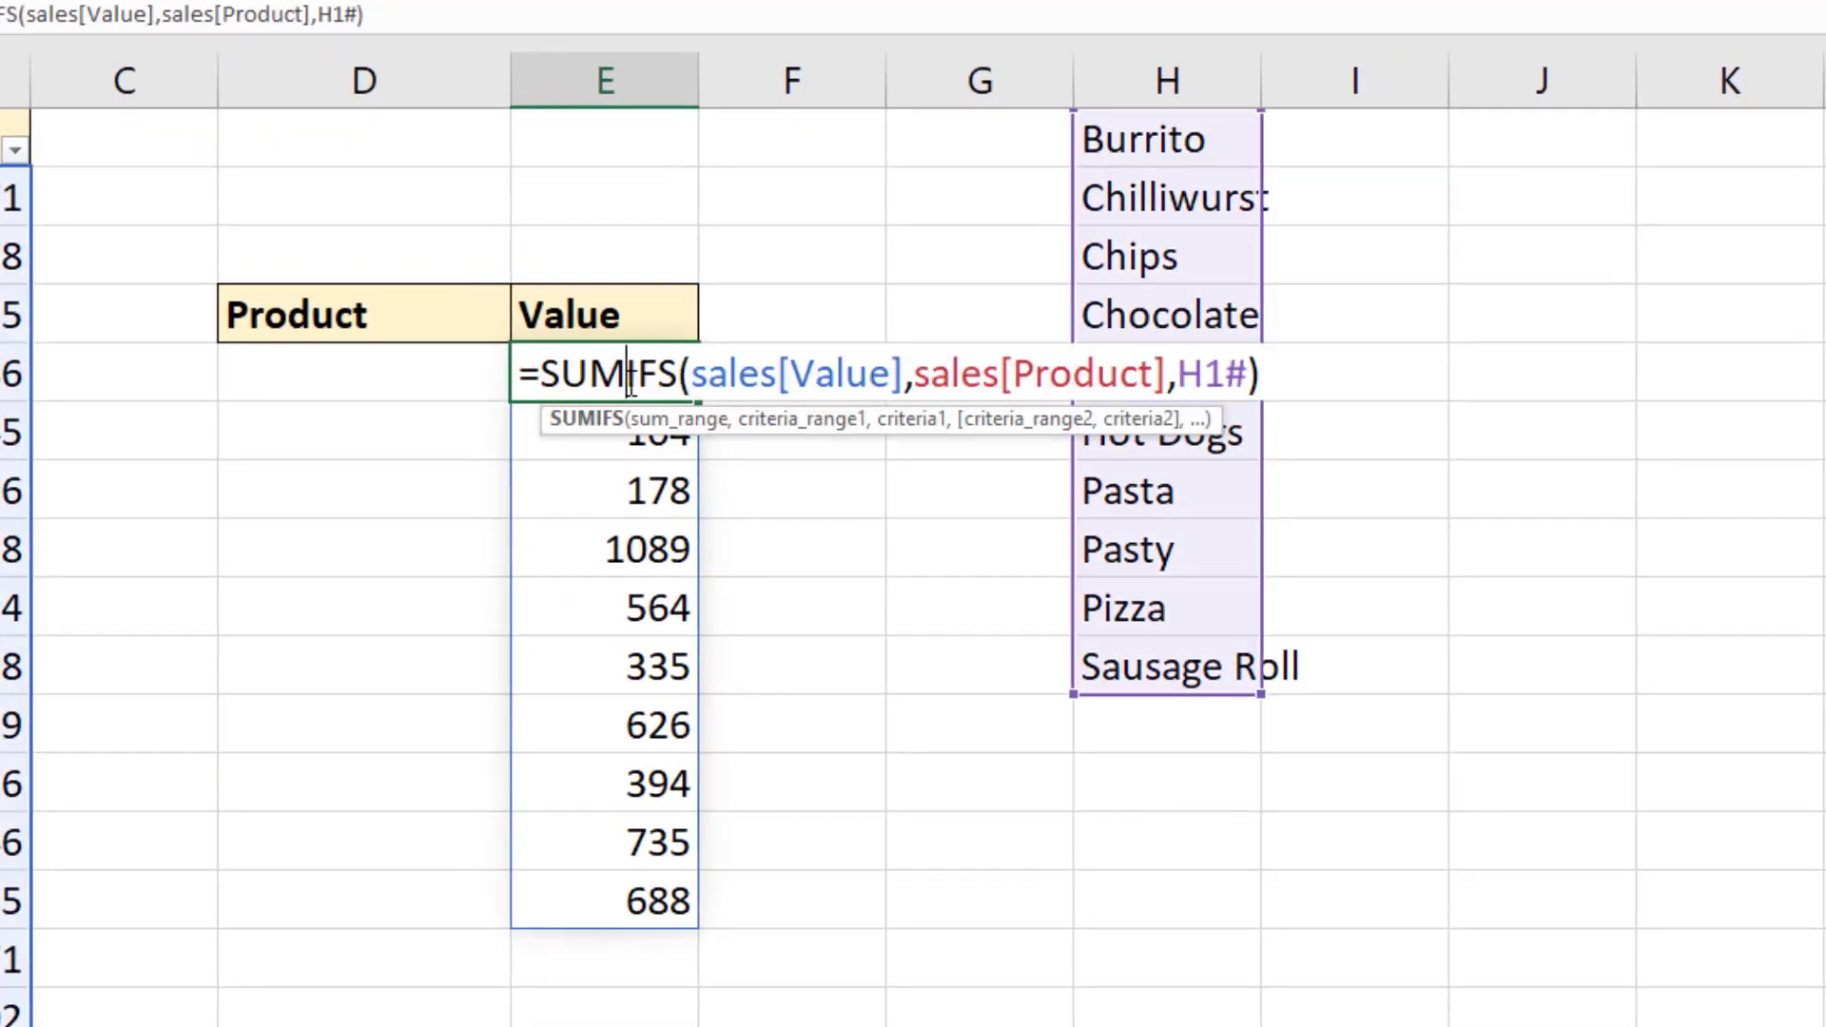
key("Left")
key("Left")
key("Left")
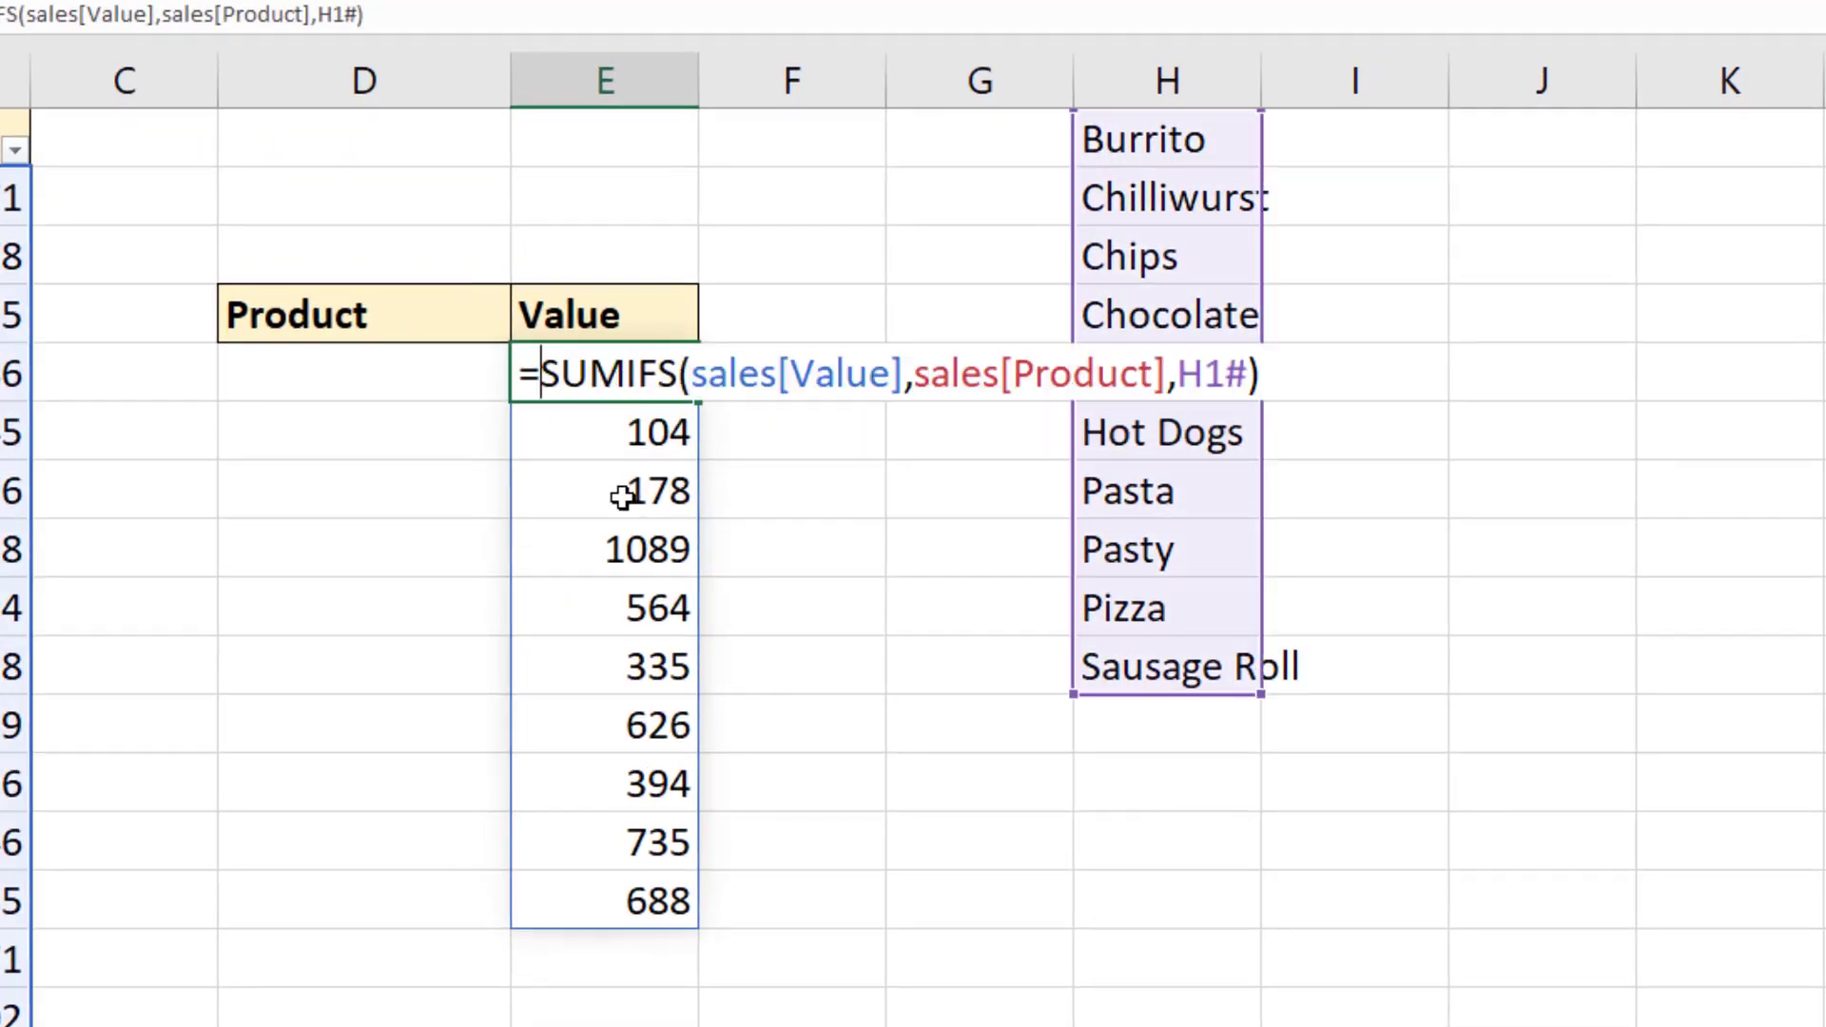
type("sort")
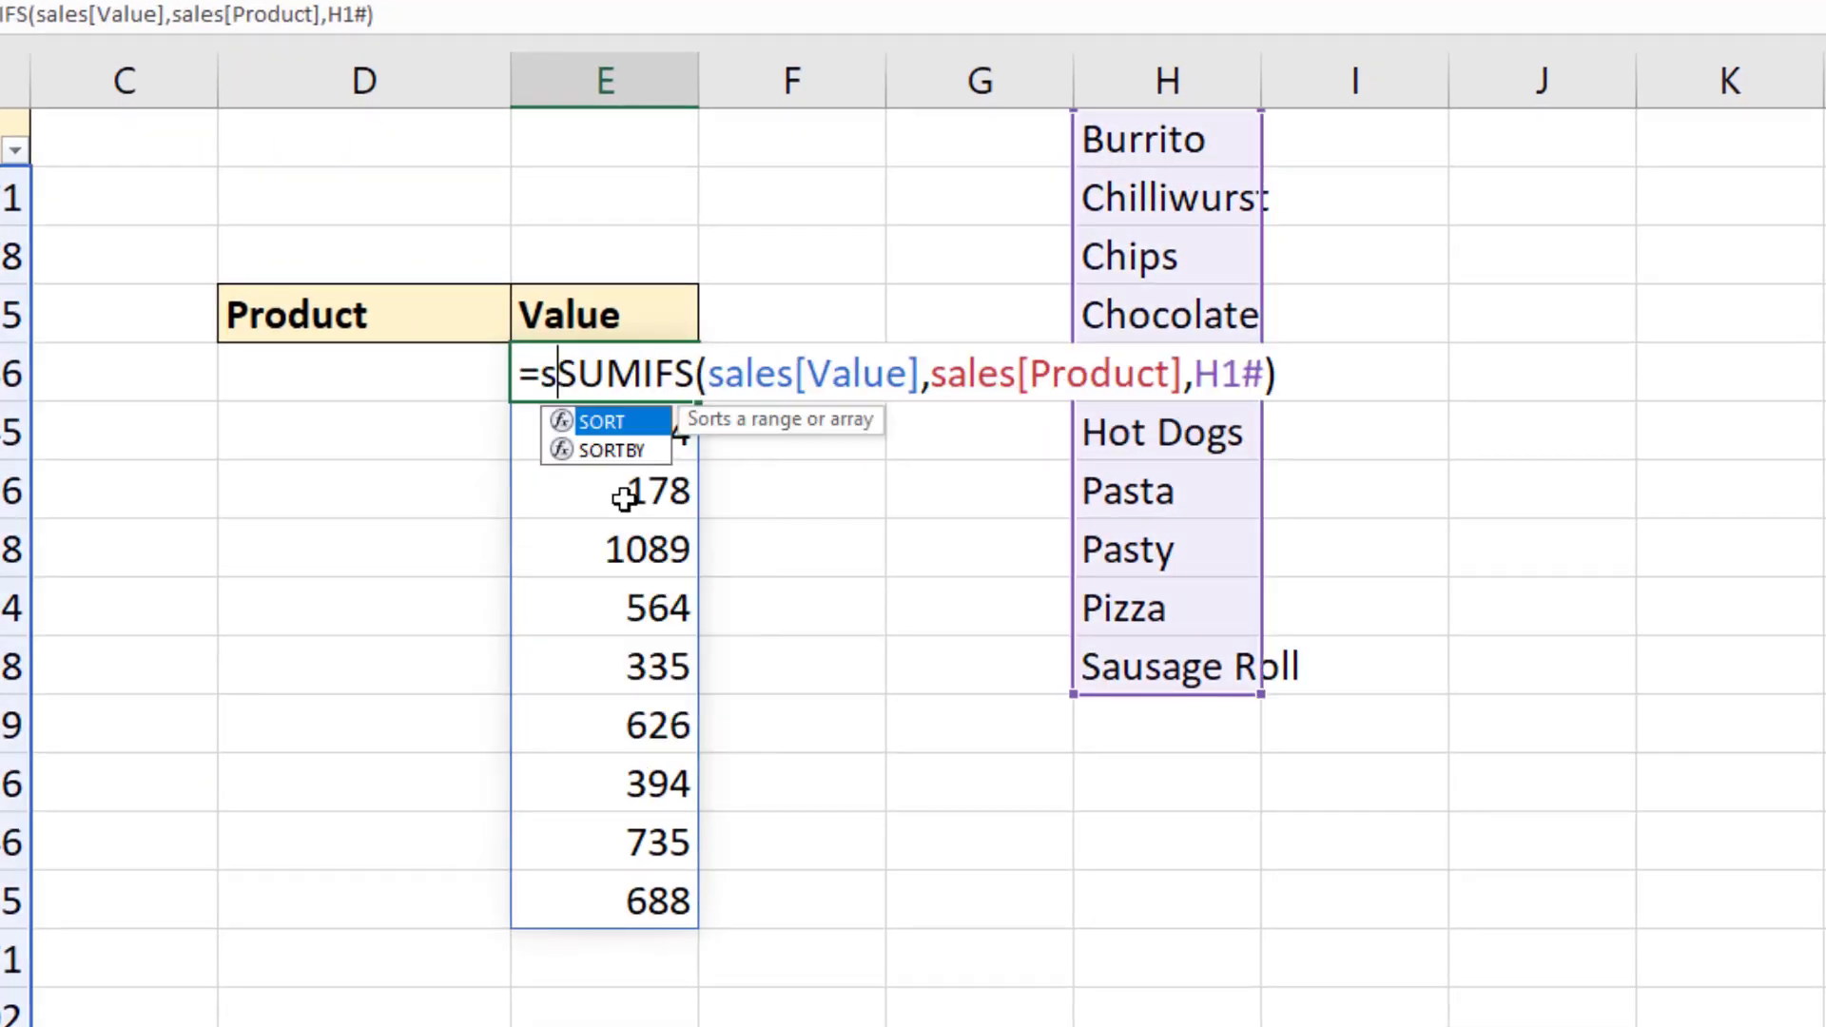
type("(")
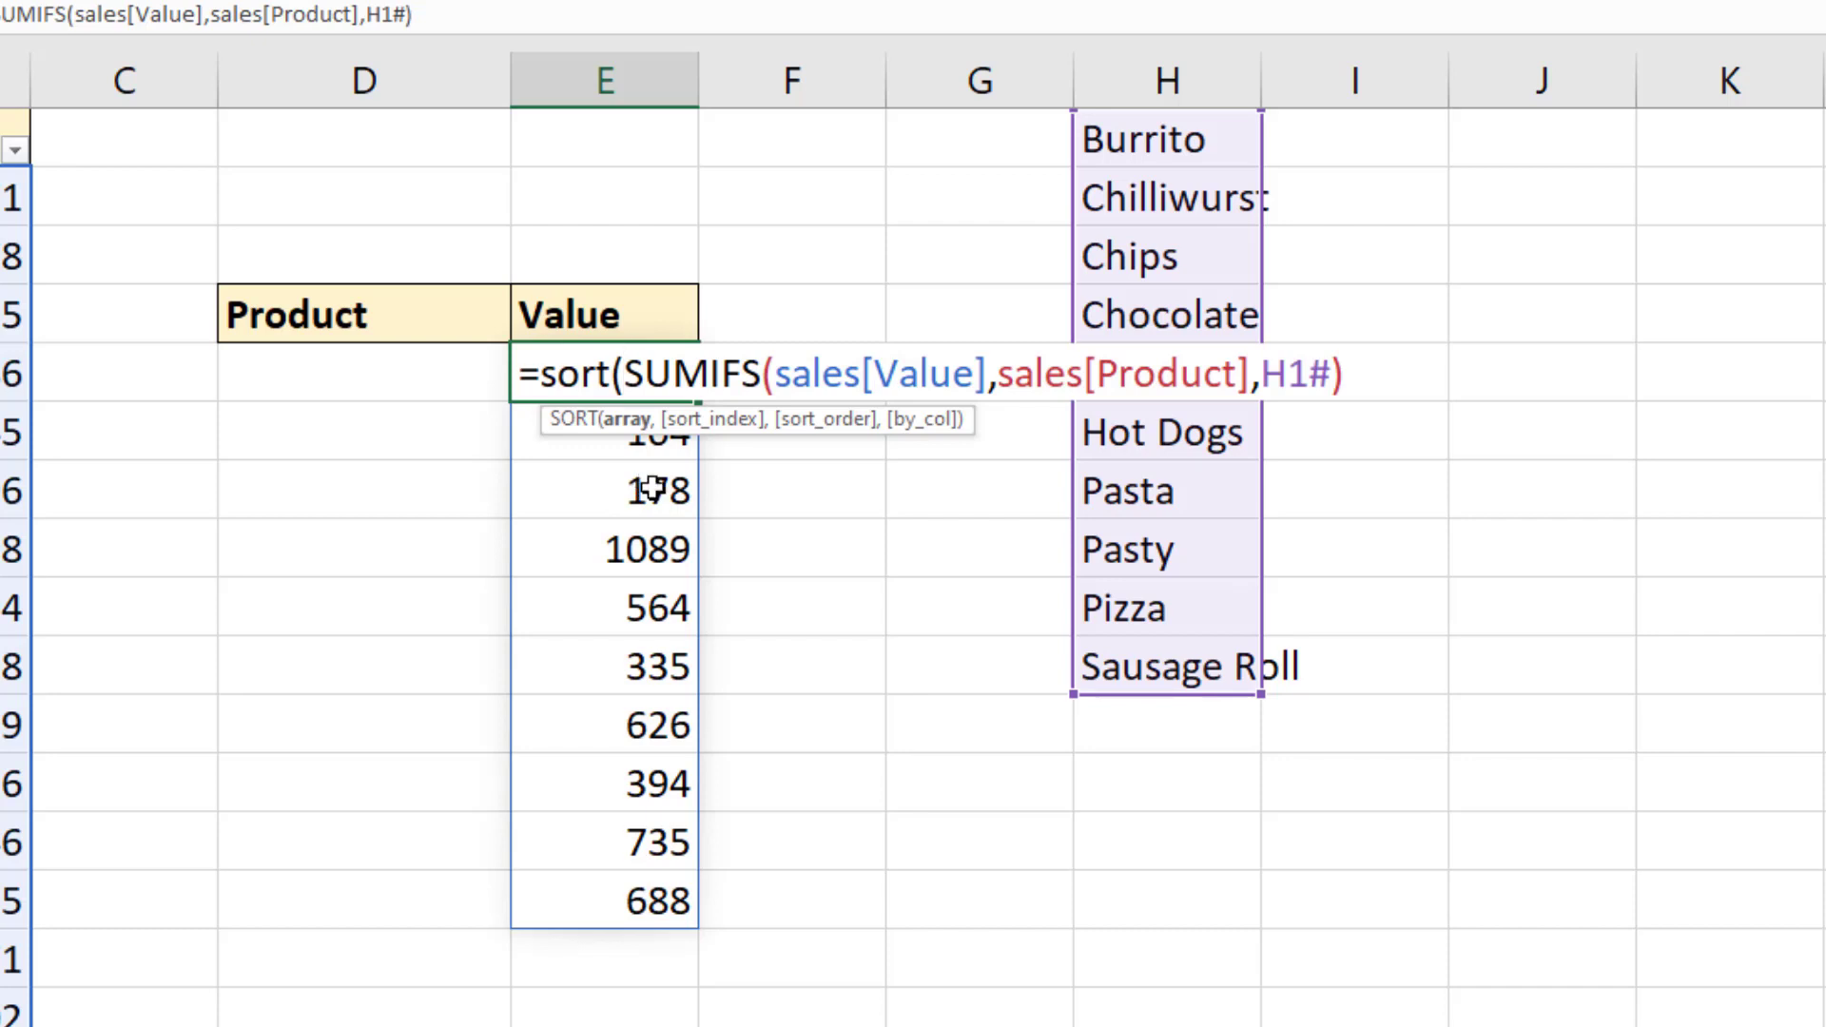
left_click(1365, 380)
type(",")
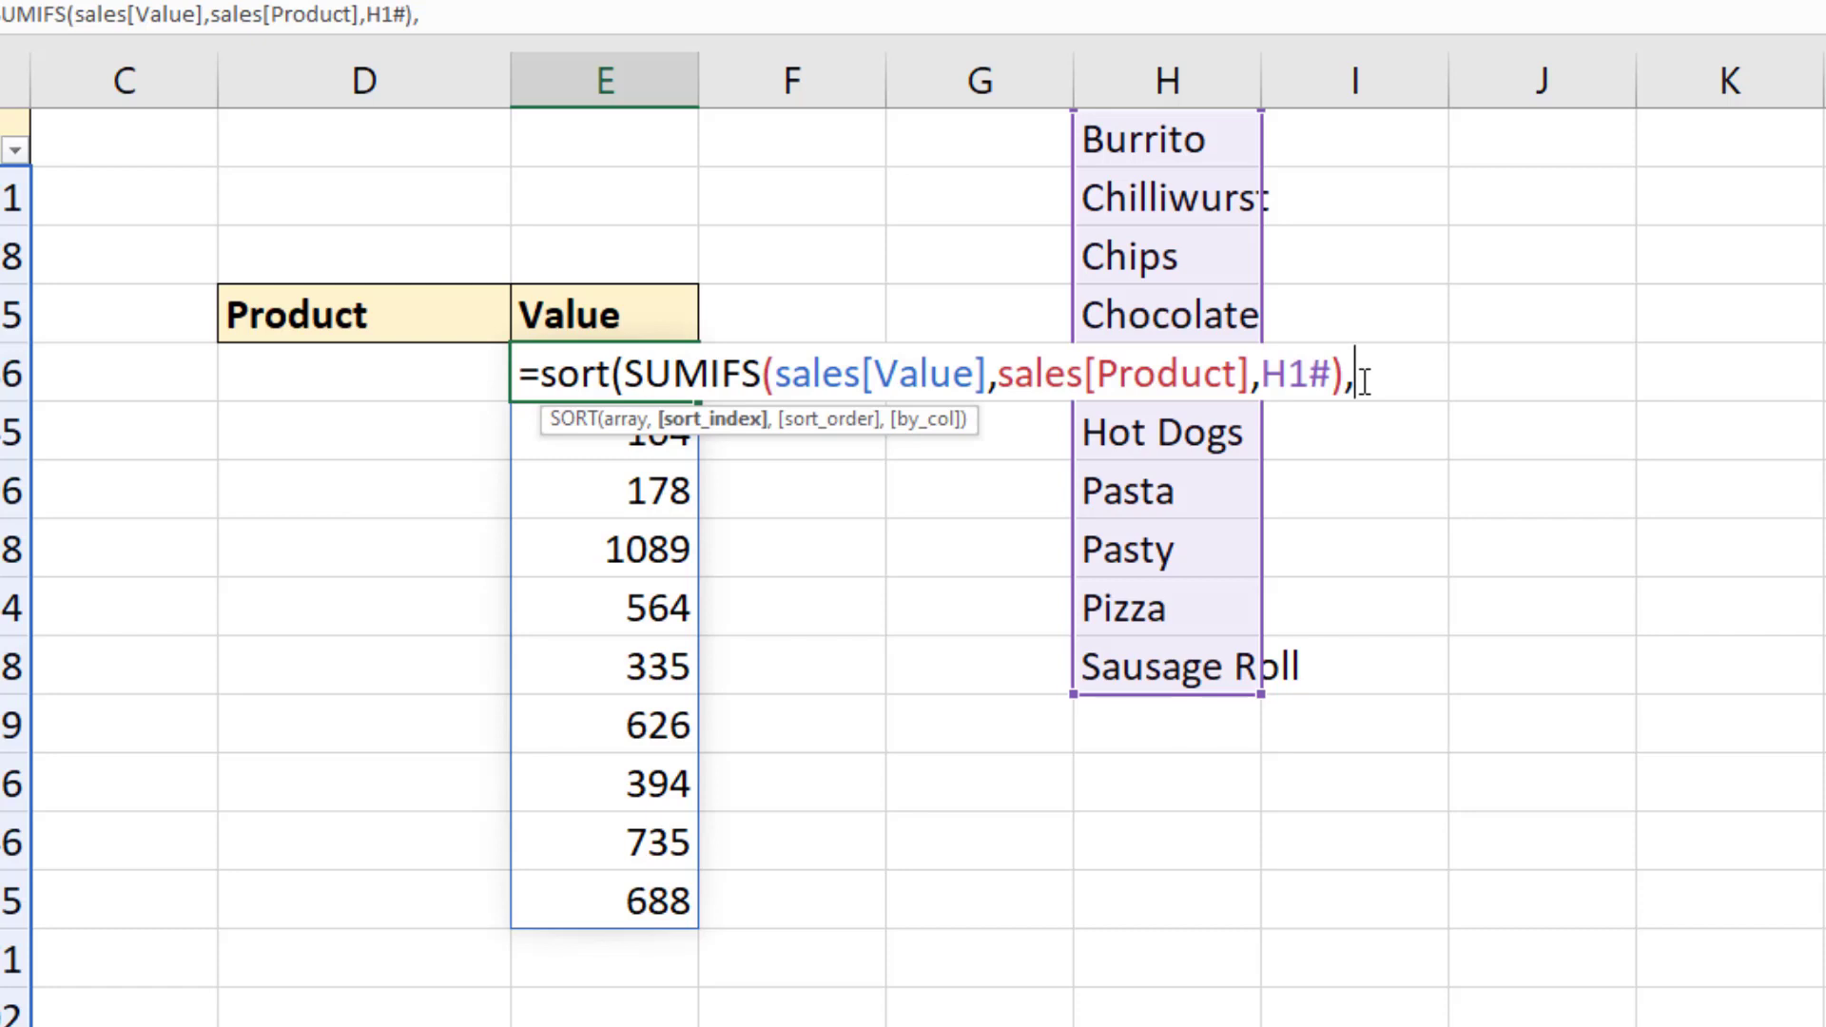
type(",")
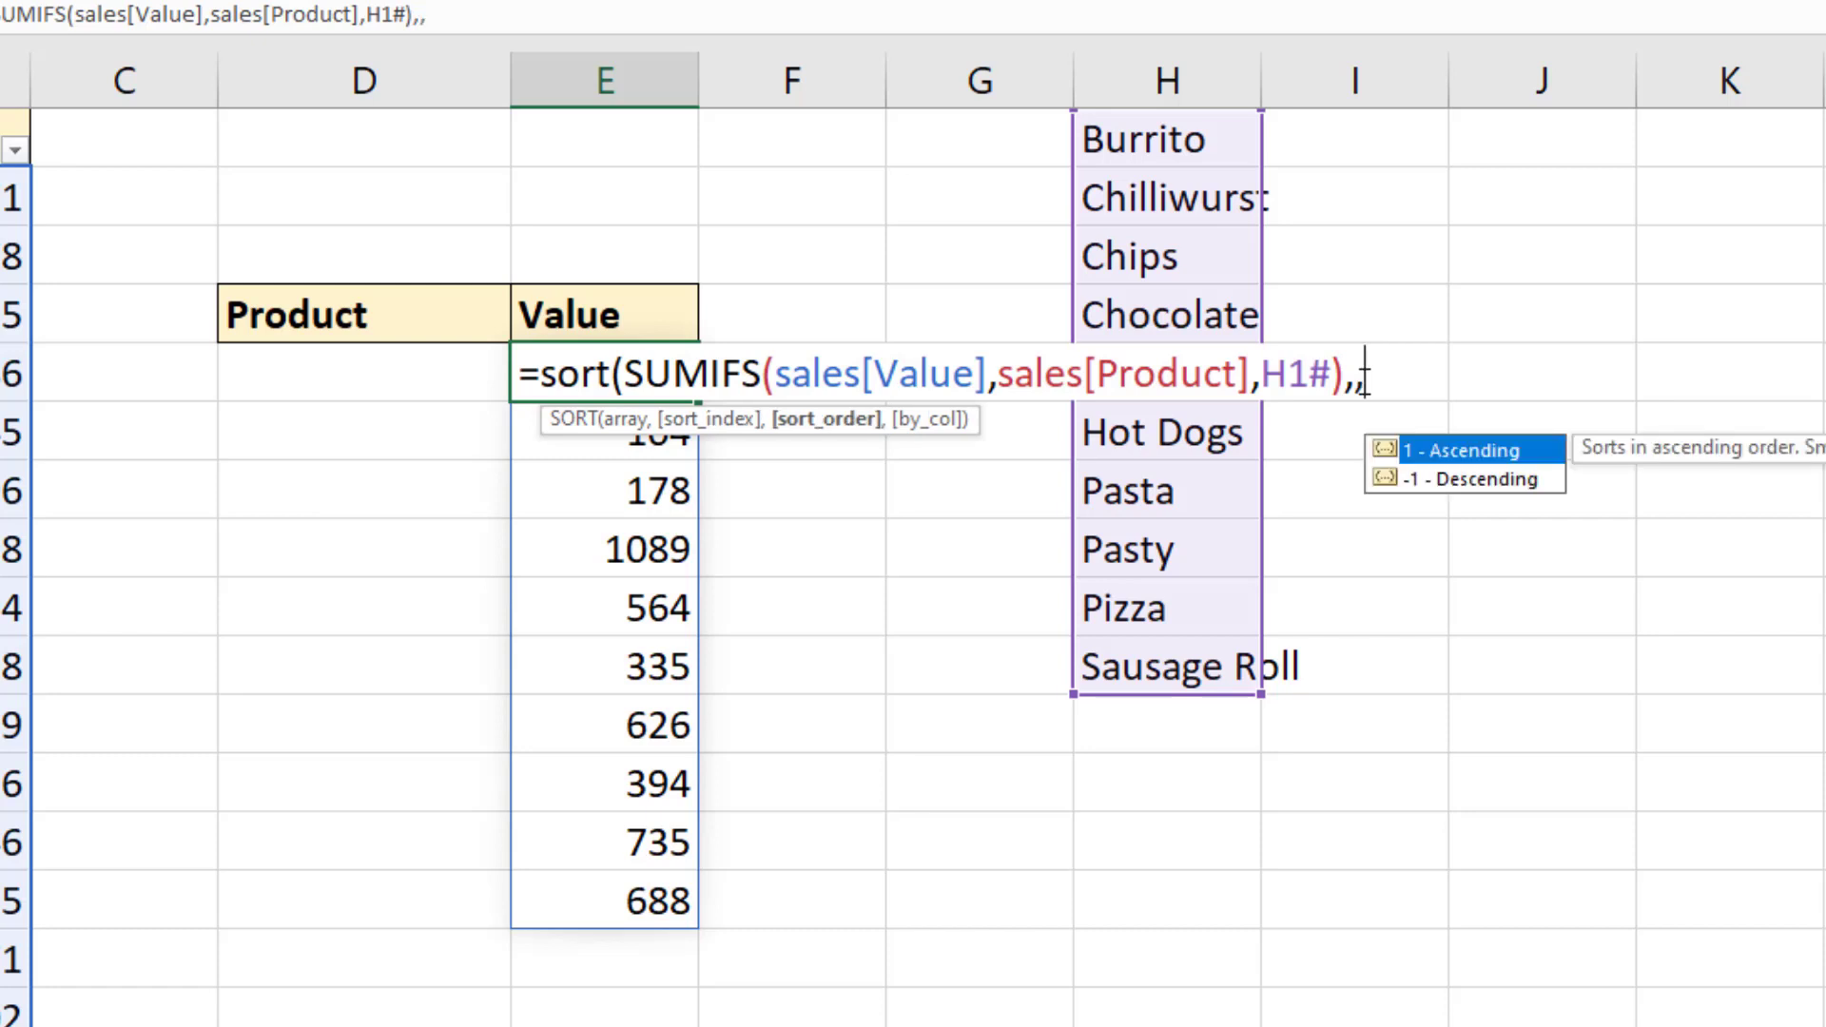
key("BackSpace")
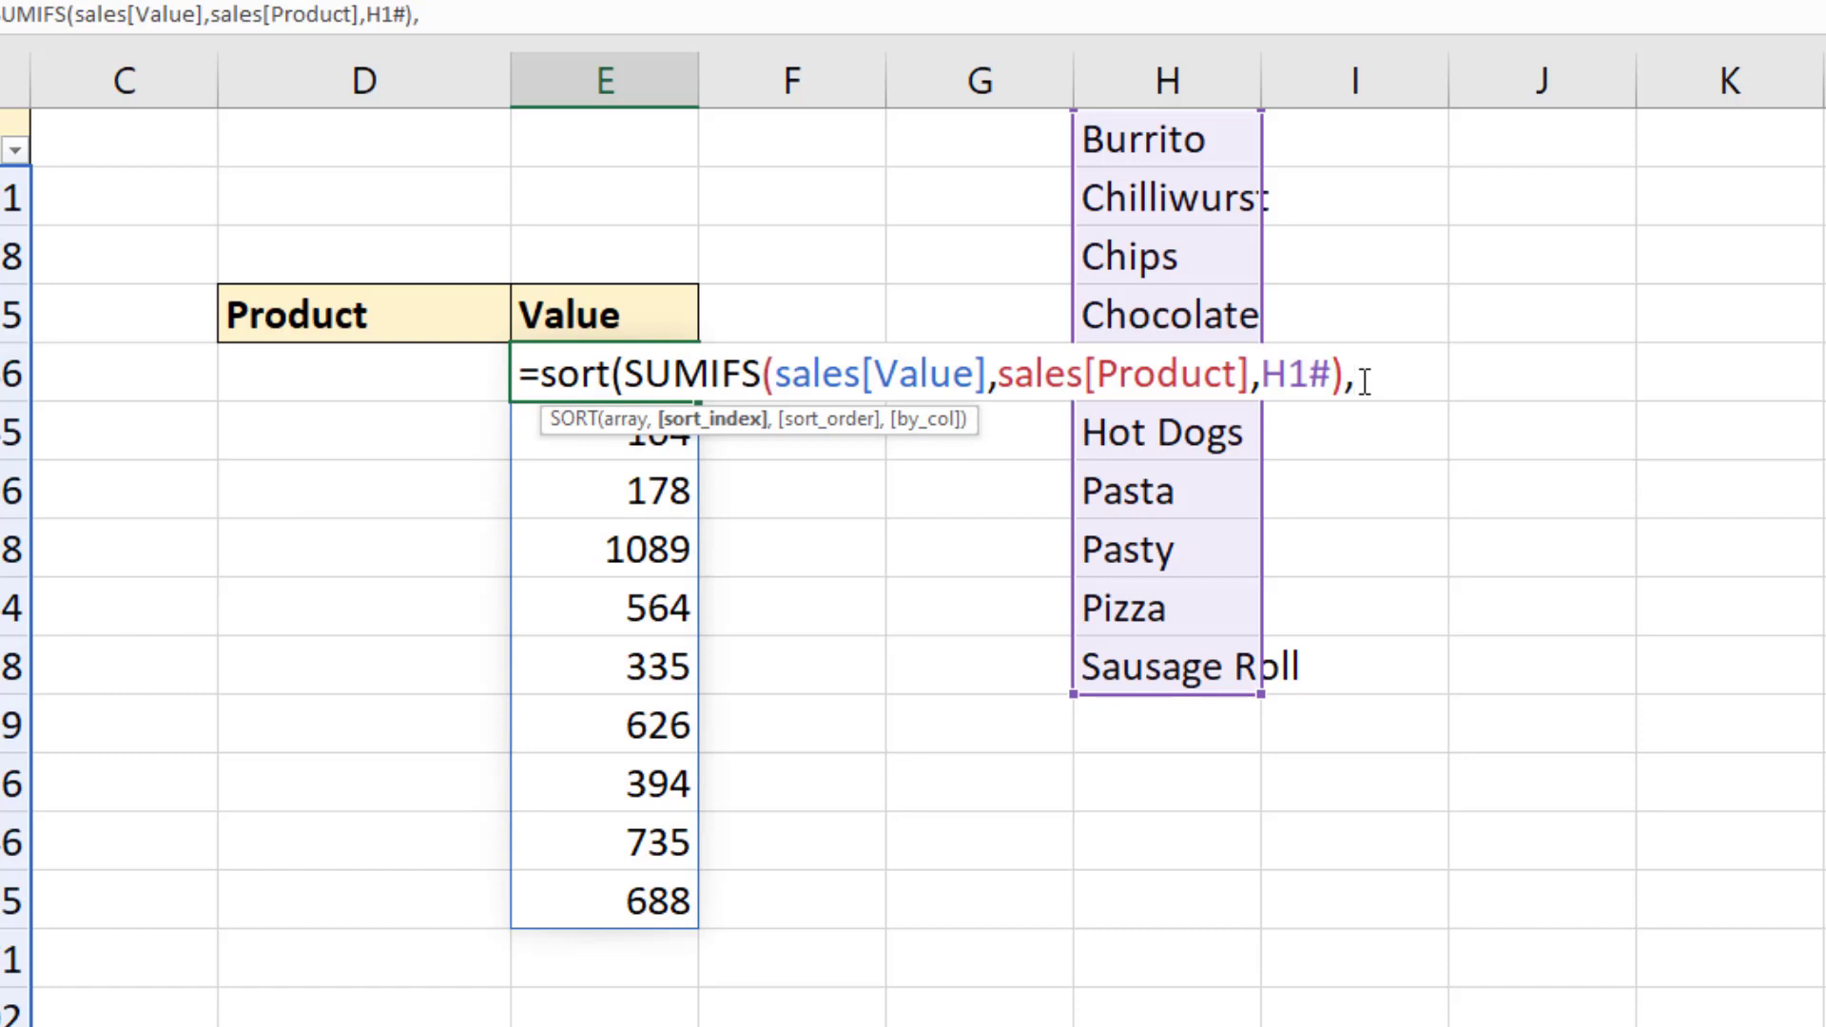
type("1,")
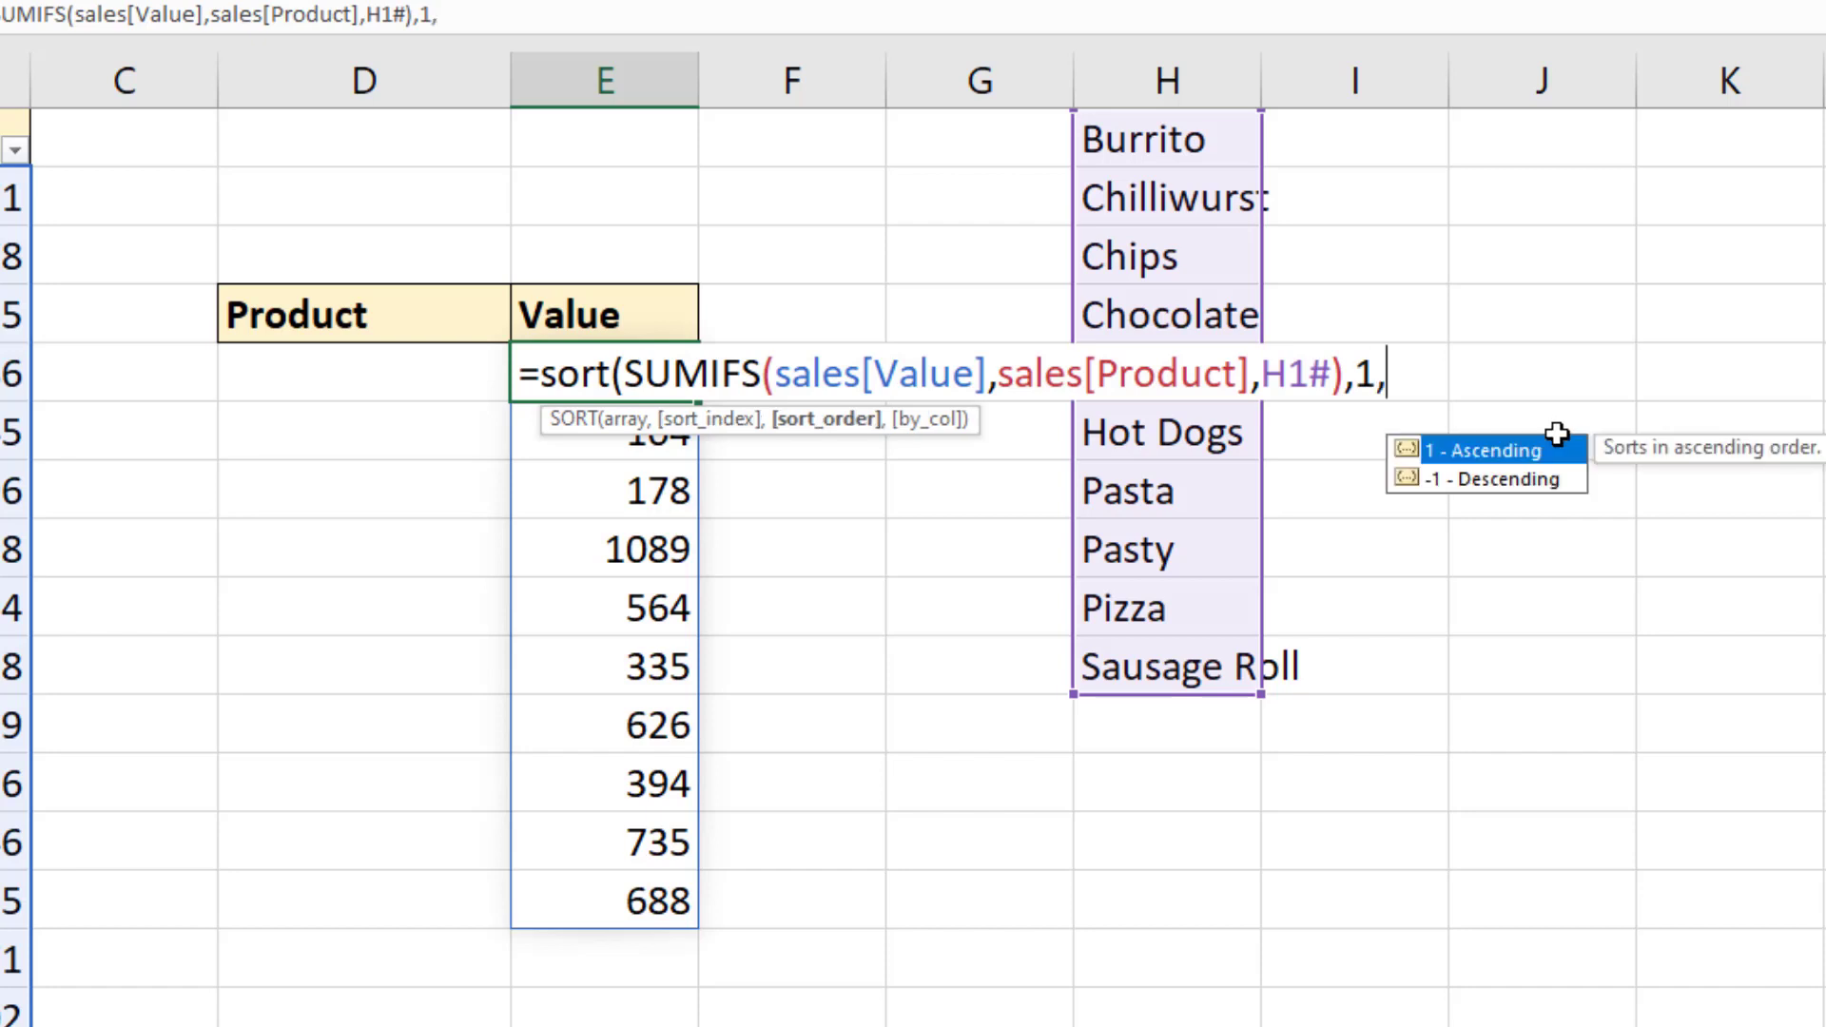
type("-1")
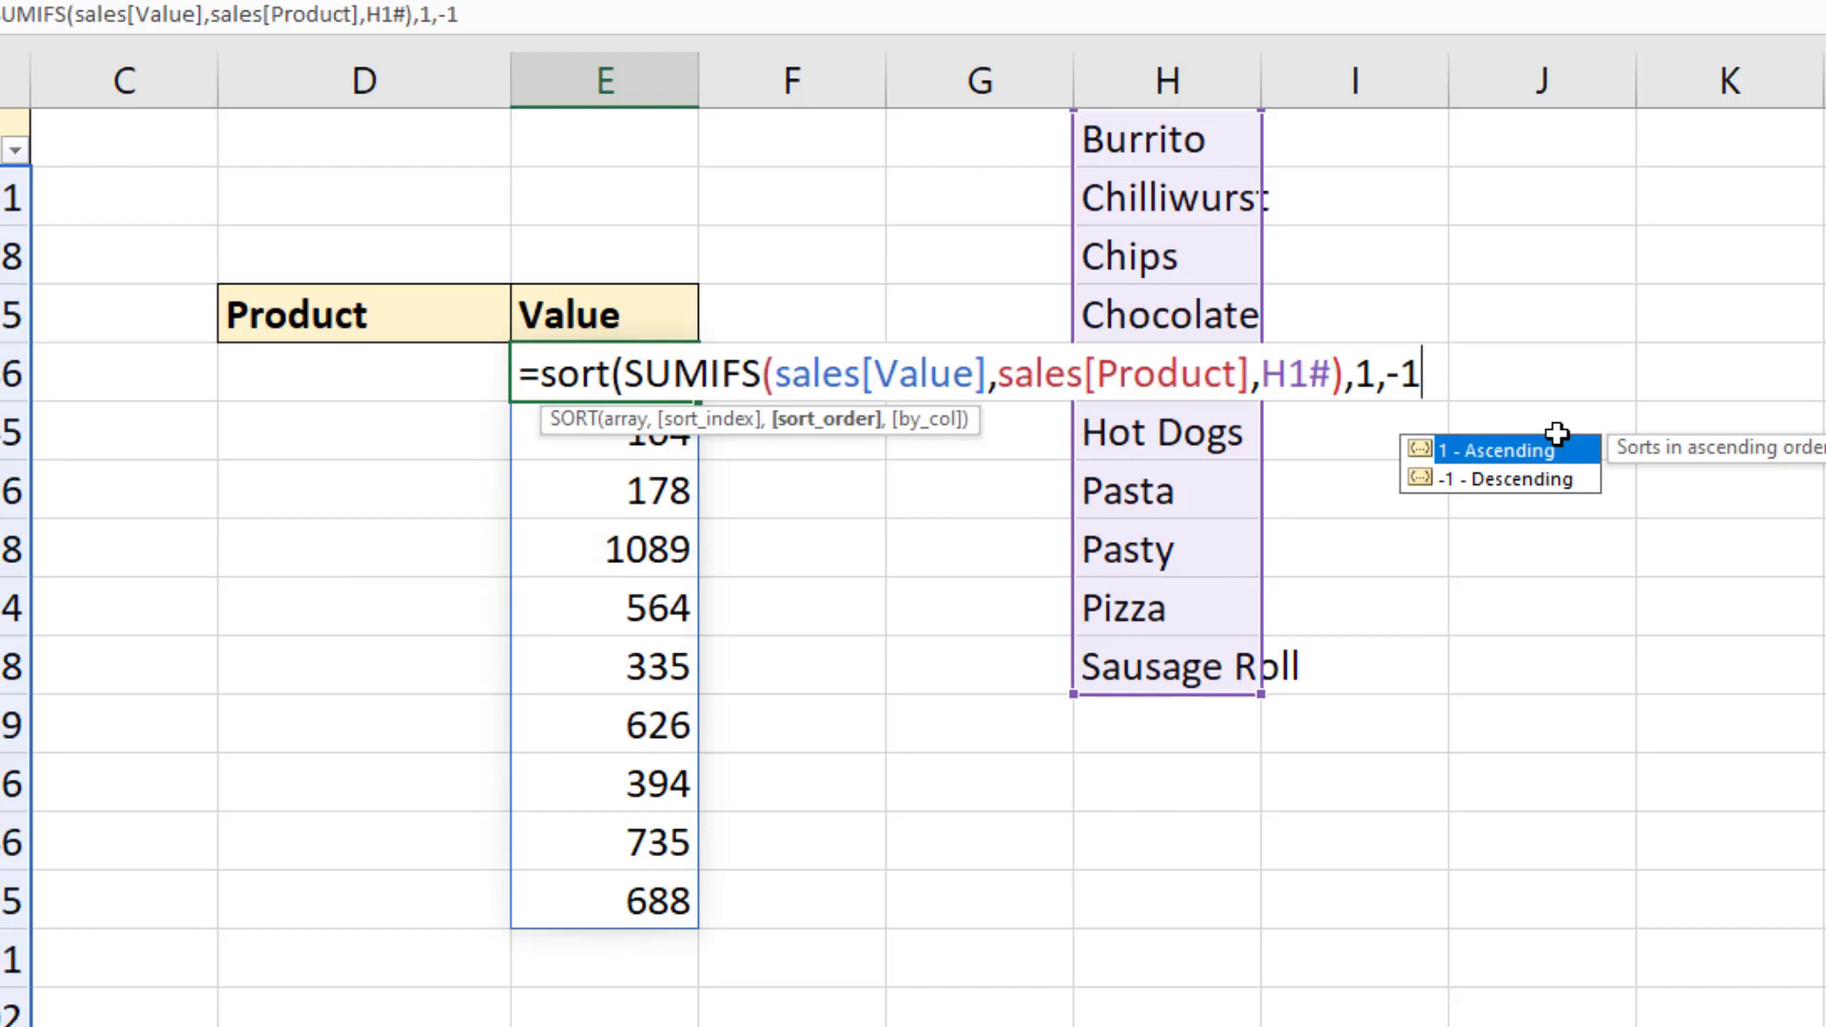
type(")")
key("Return")
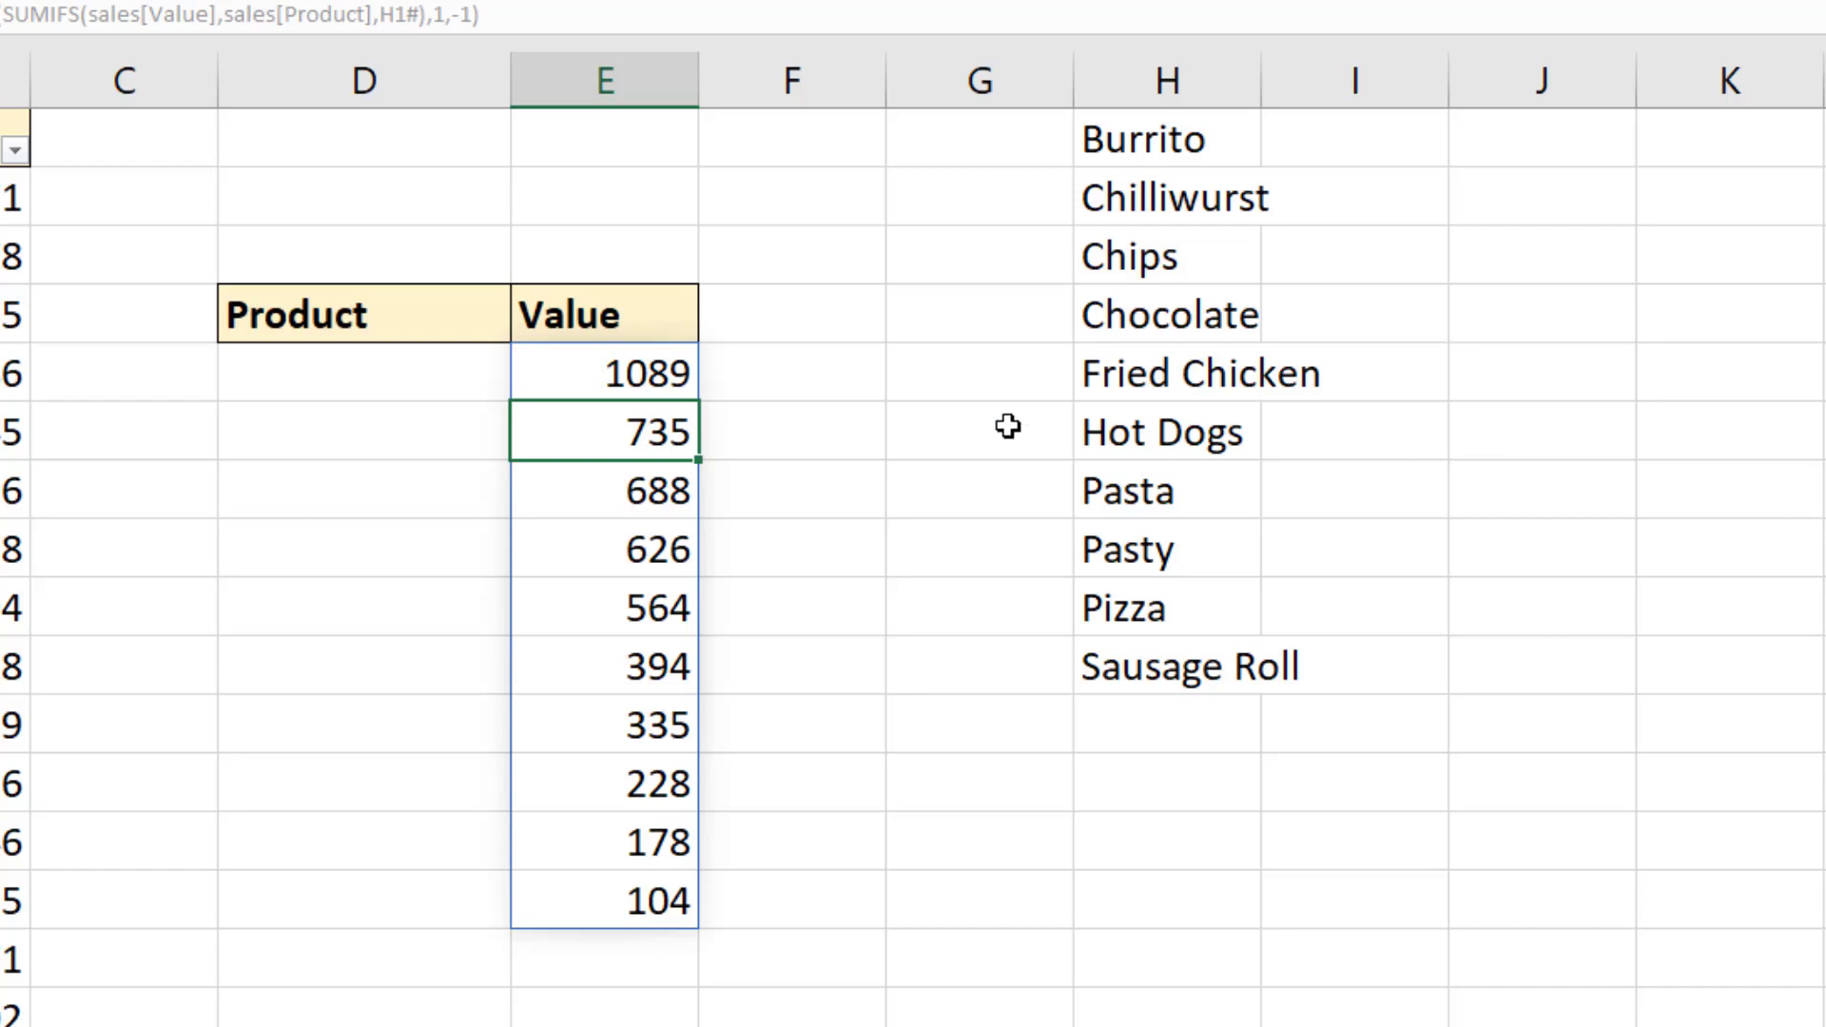
Copy the SUMIFS(...) portion of the E5 formula, leaving the totals unchanged
left_click(658, 378)
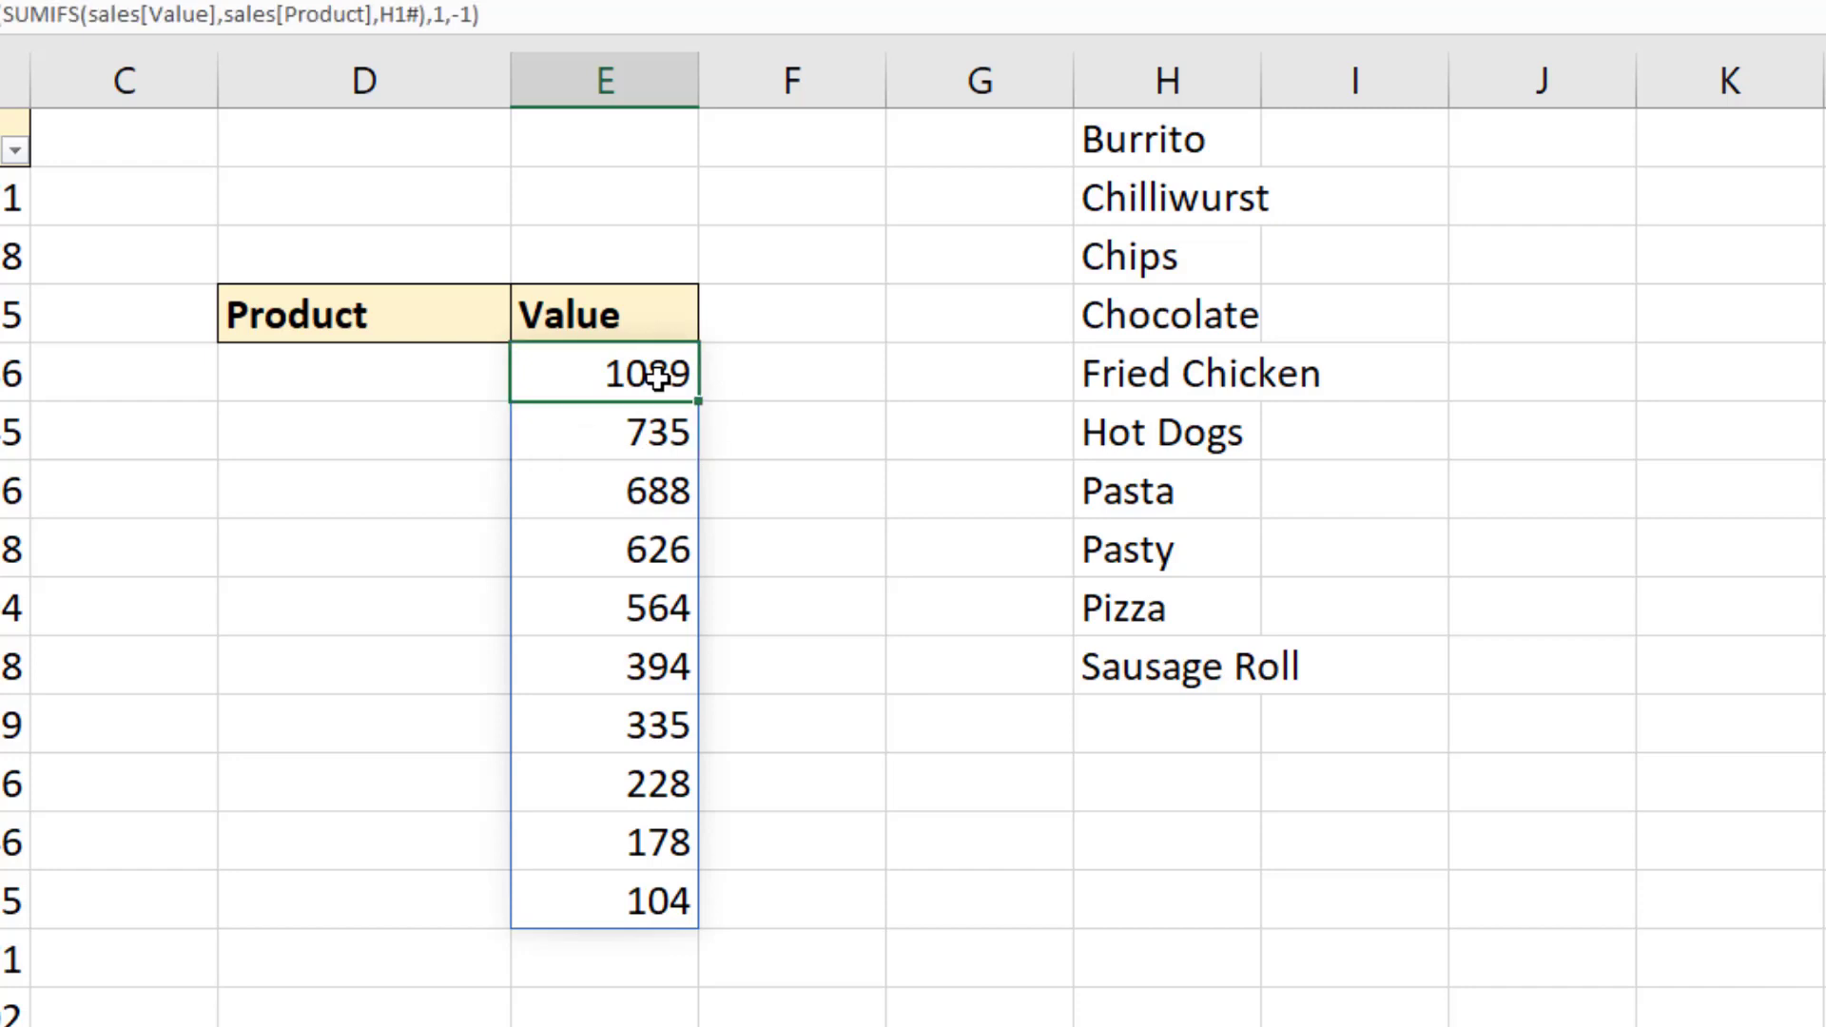
double_click(658, 377)
left_click_drag(648, 374, 1367, 385)
right_click(1343, 381)
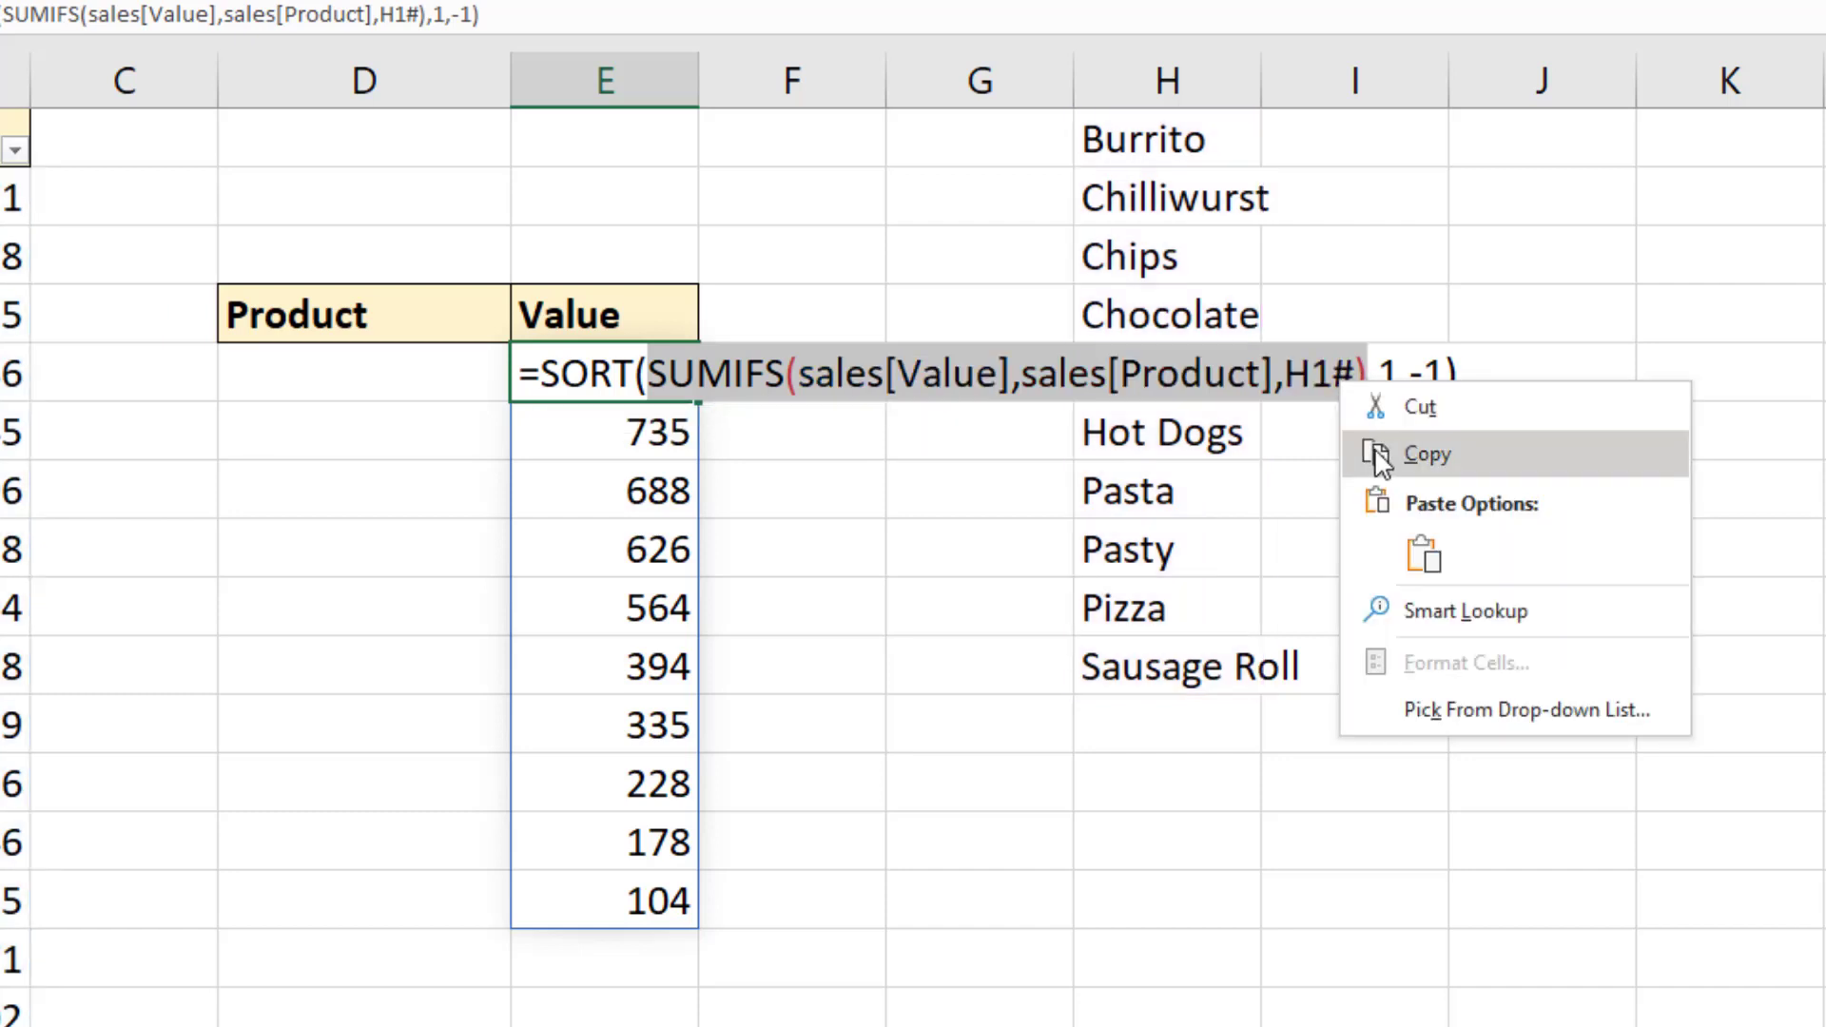
left_click(1381, 457)
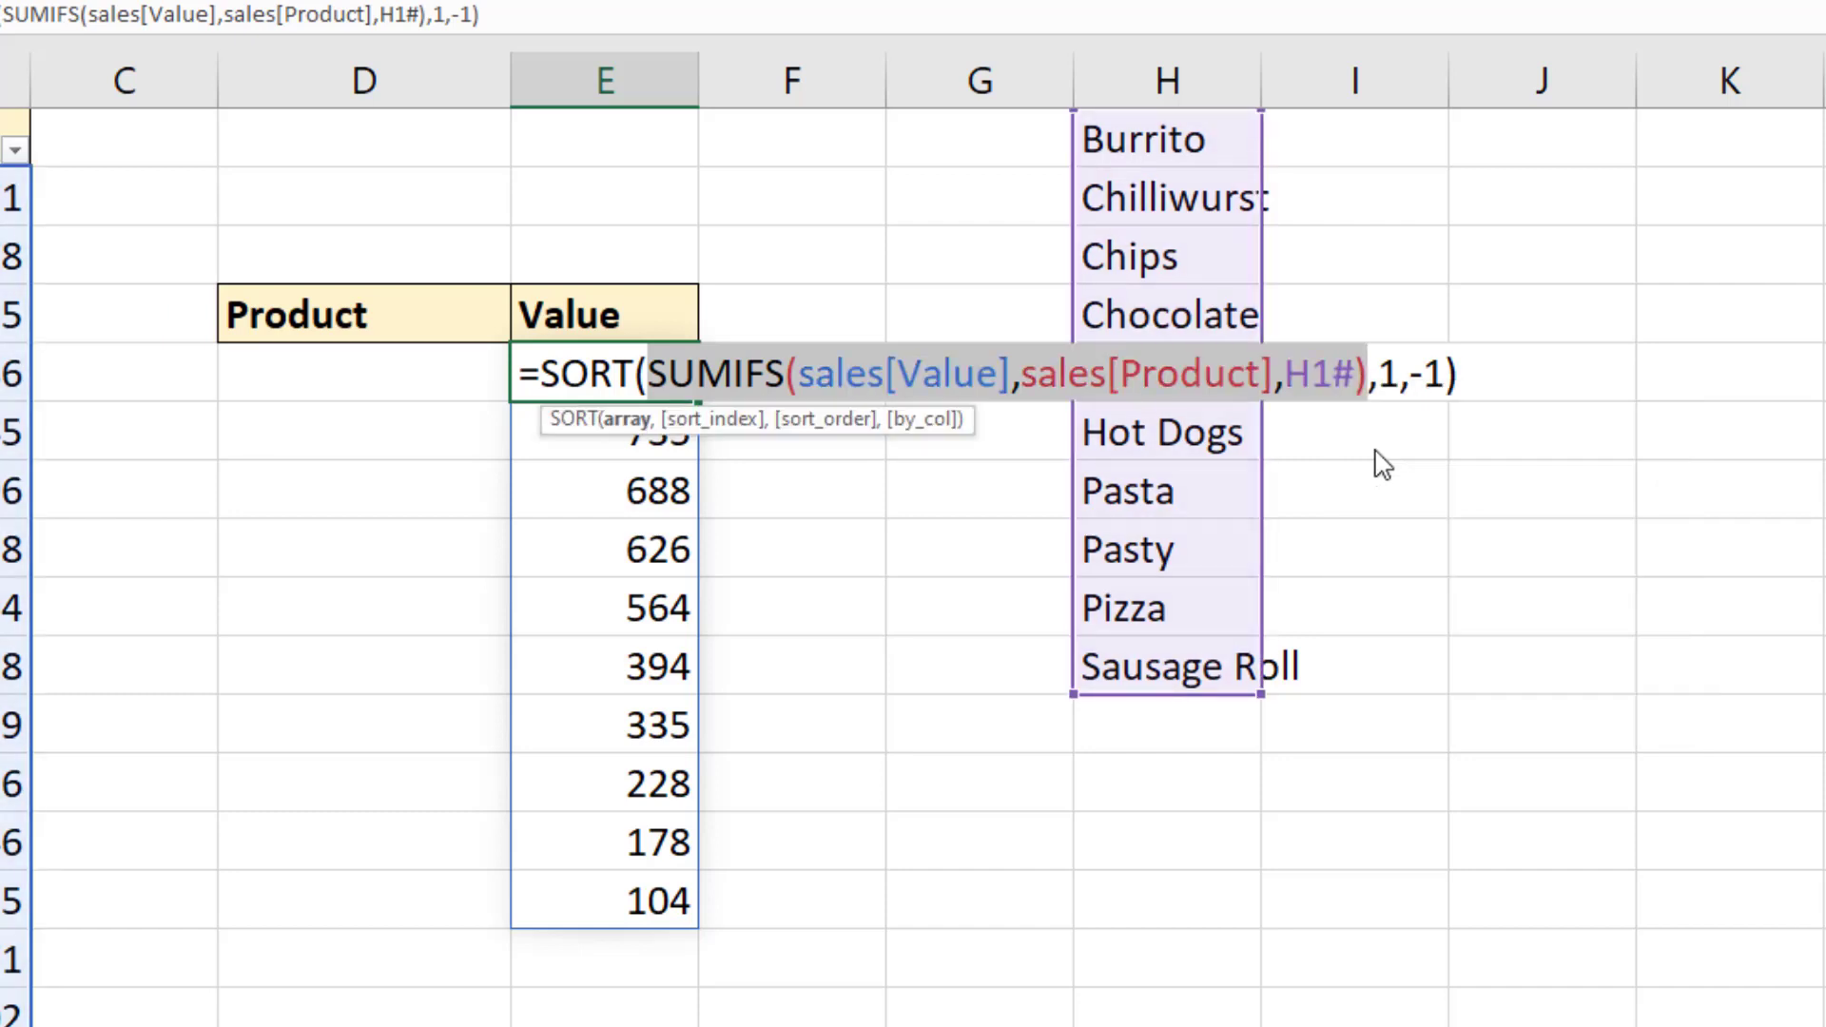
key("Escape")
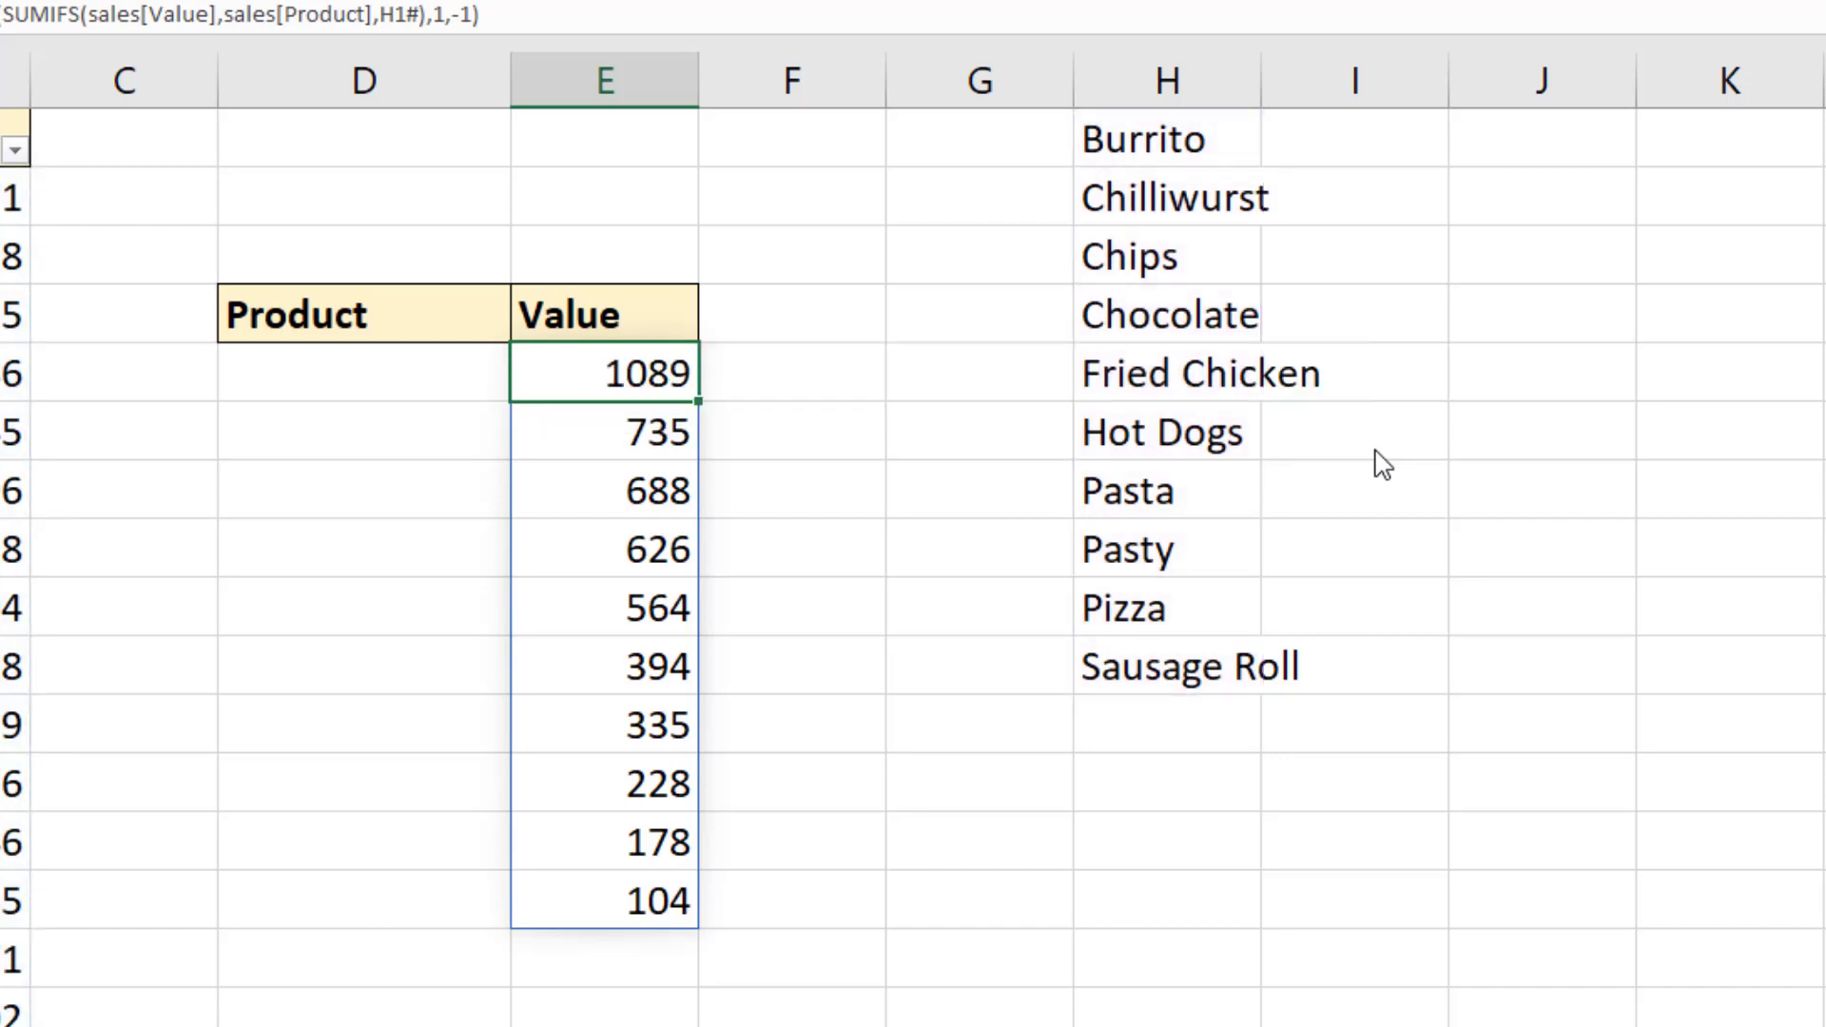
double_click(468, 382)
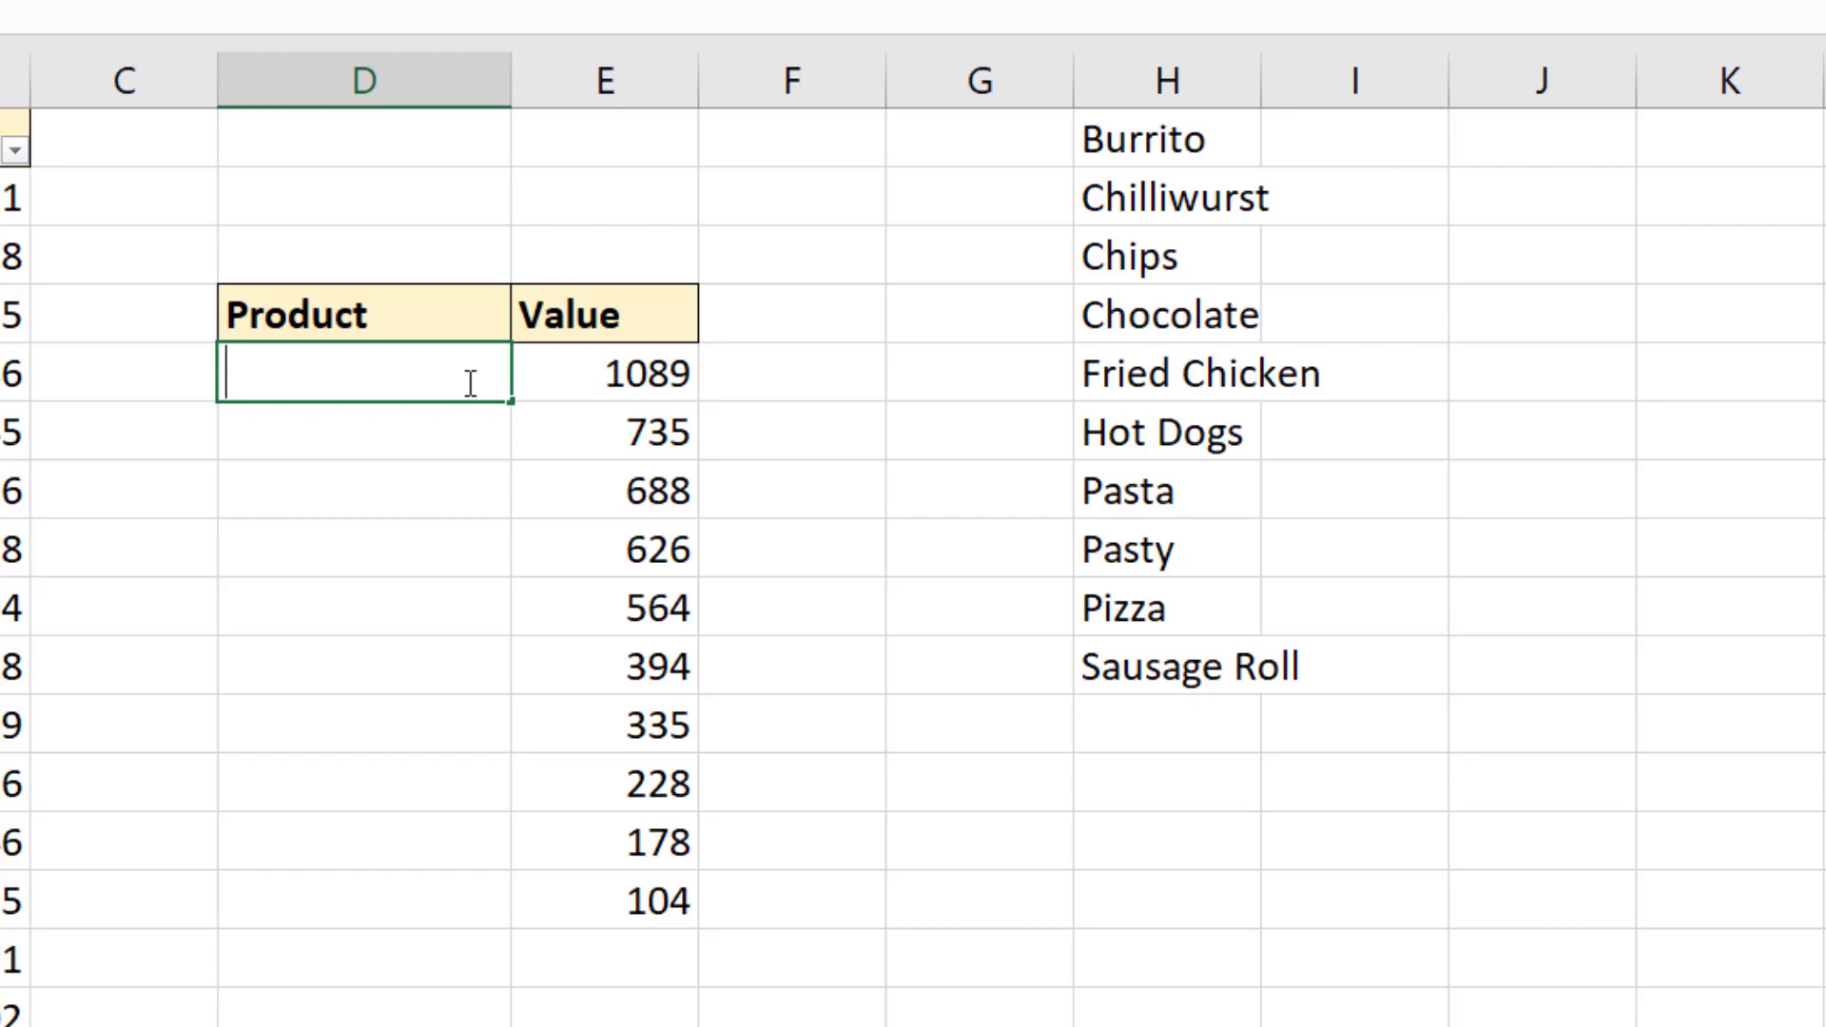
Enter =SORTBY(H1#,SUMIFS(sales[Value],sales[Product],H1#),-1) in D5, listing Chocolate down to Chilliwurst
type("=so")
key("Down")
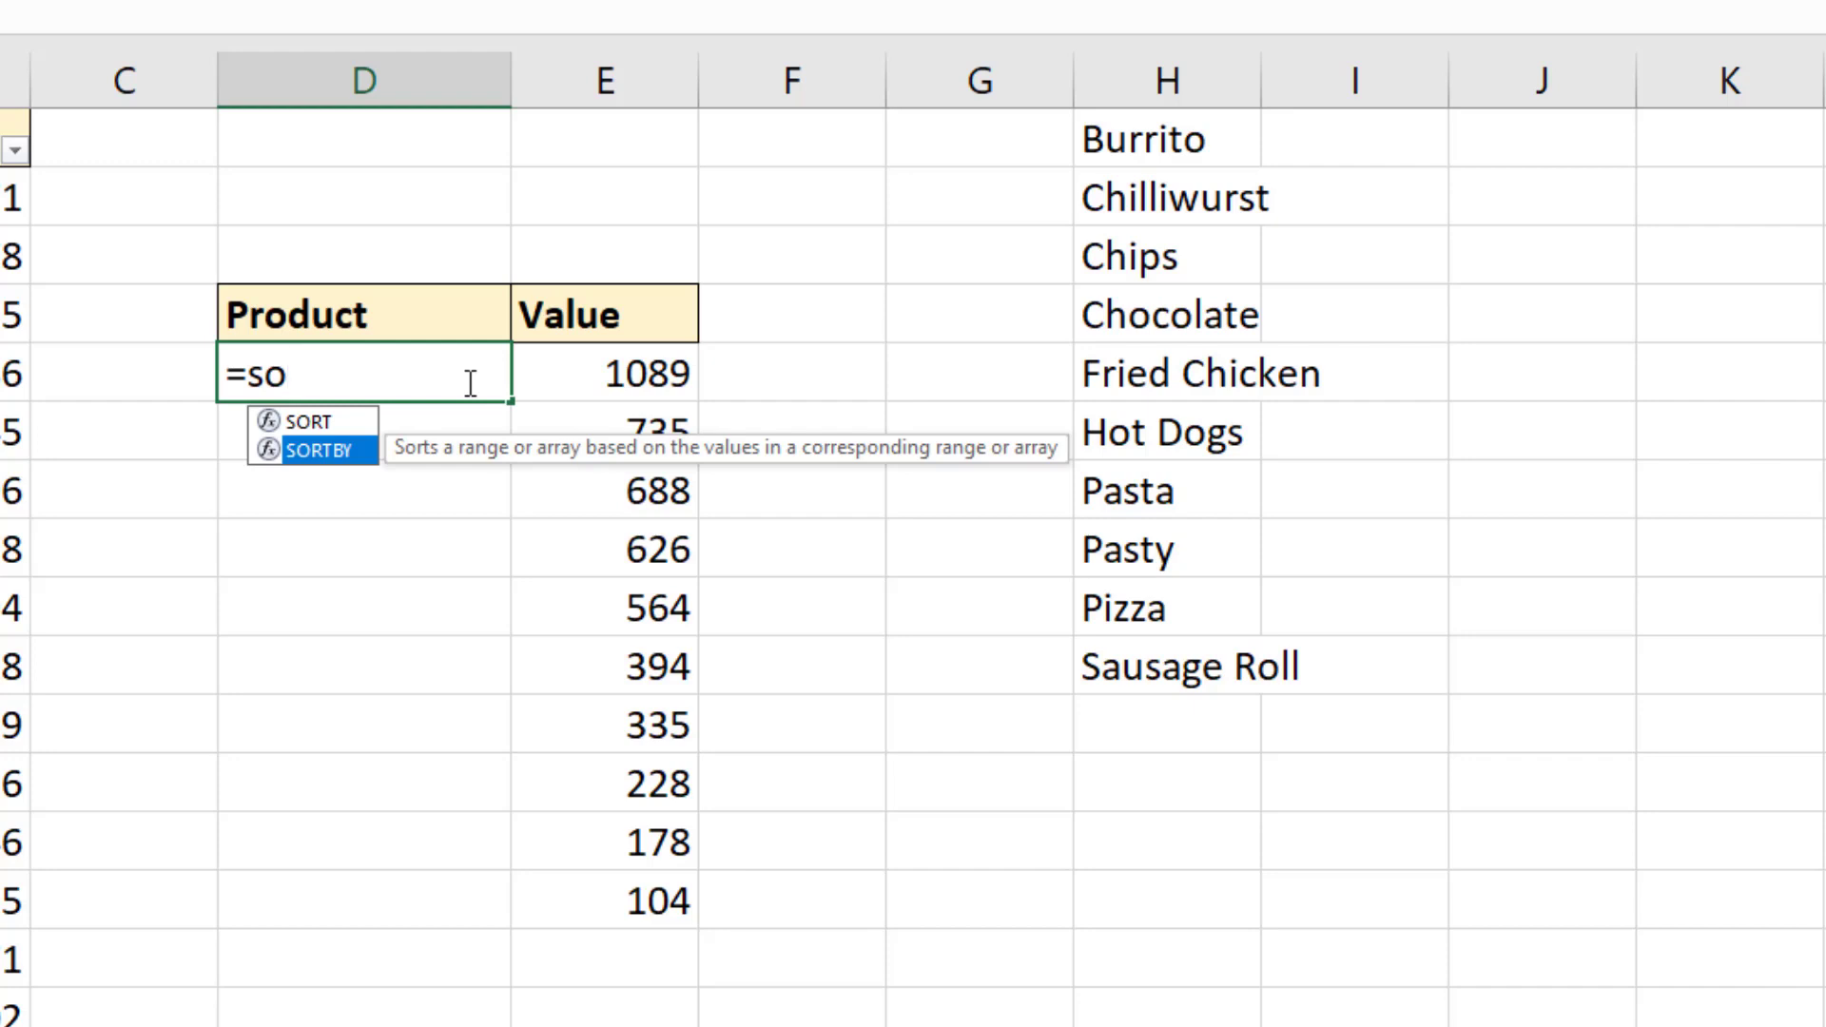
key("Tab")
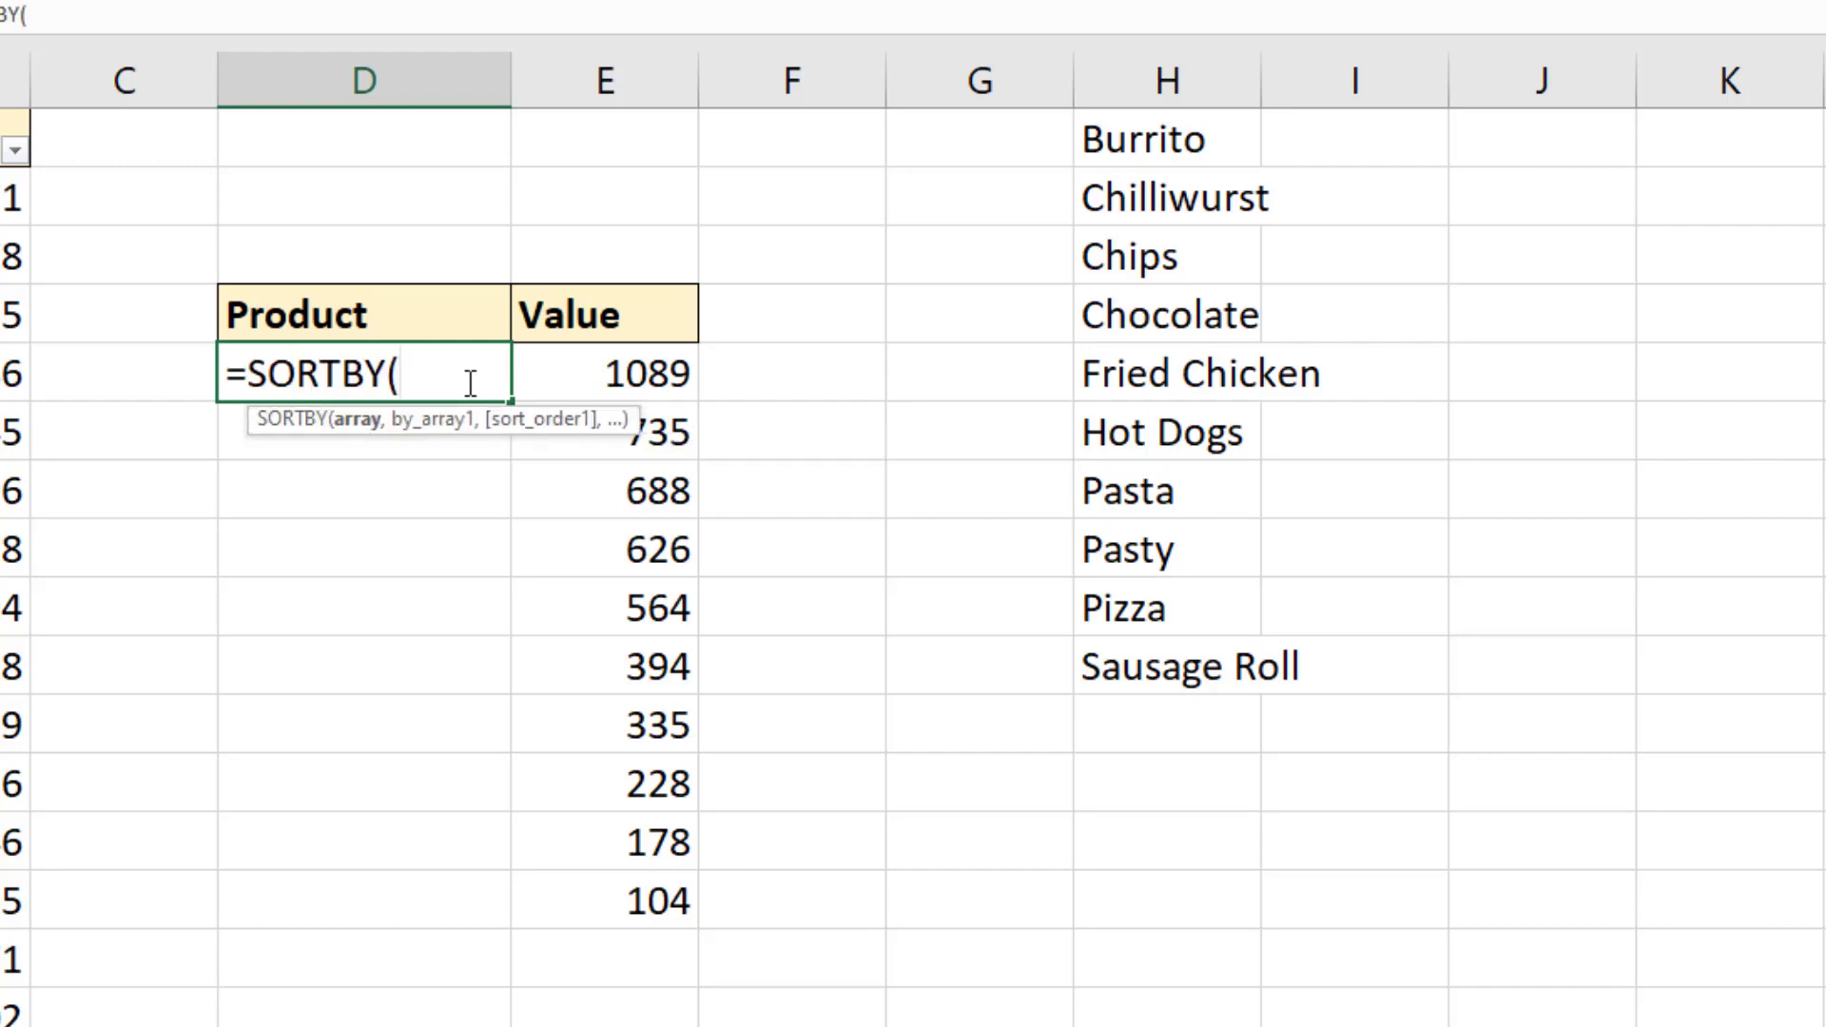
left_click(1130, 136)
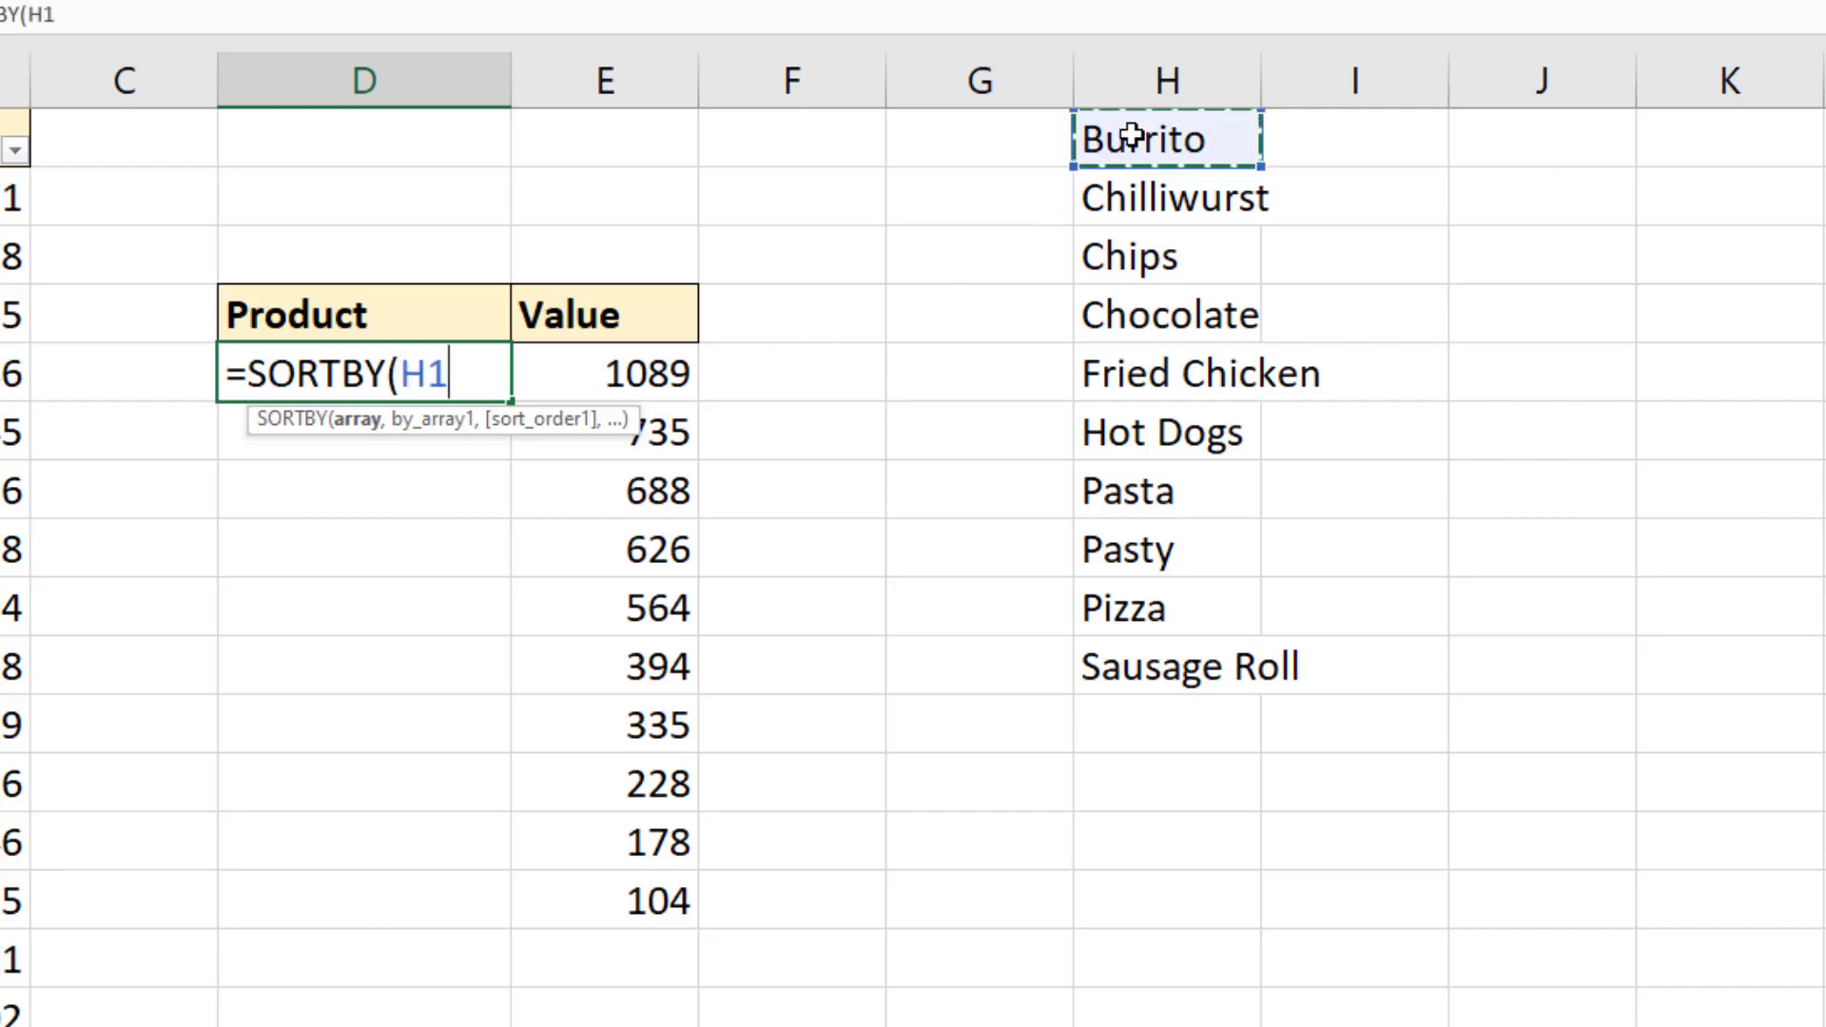
type("#")
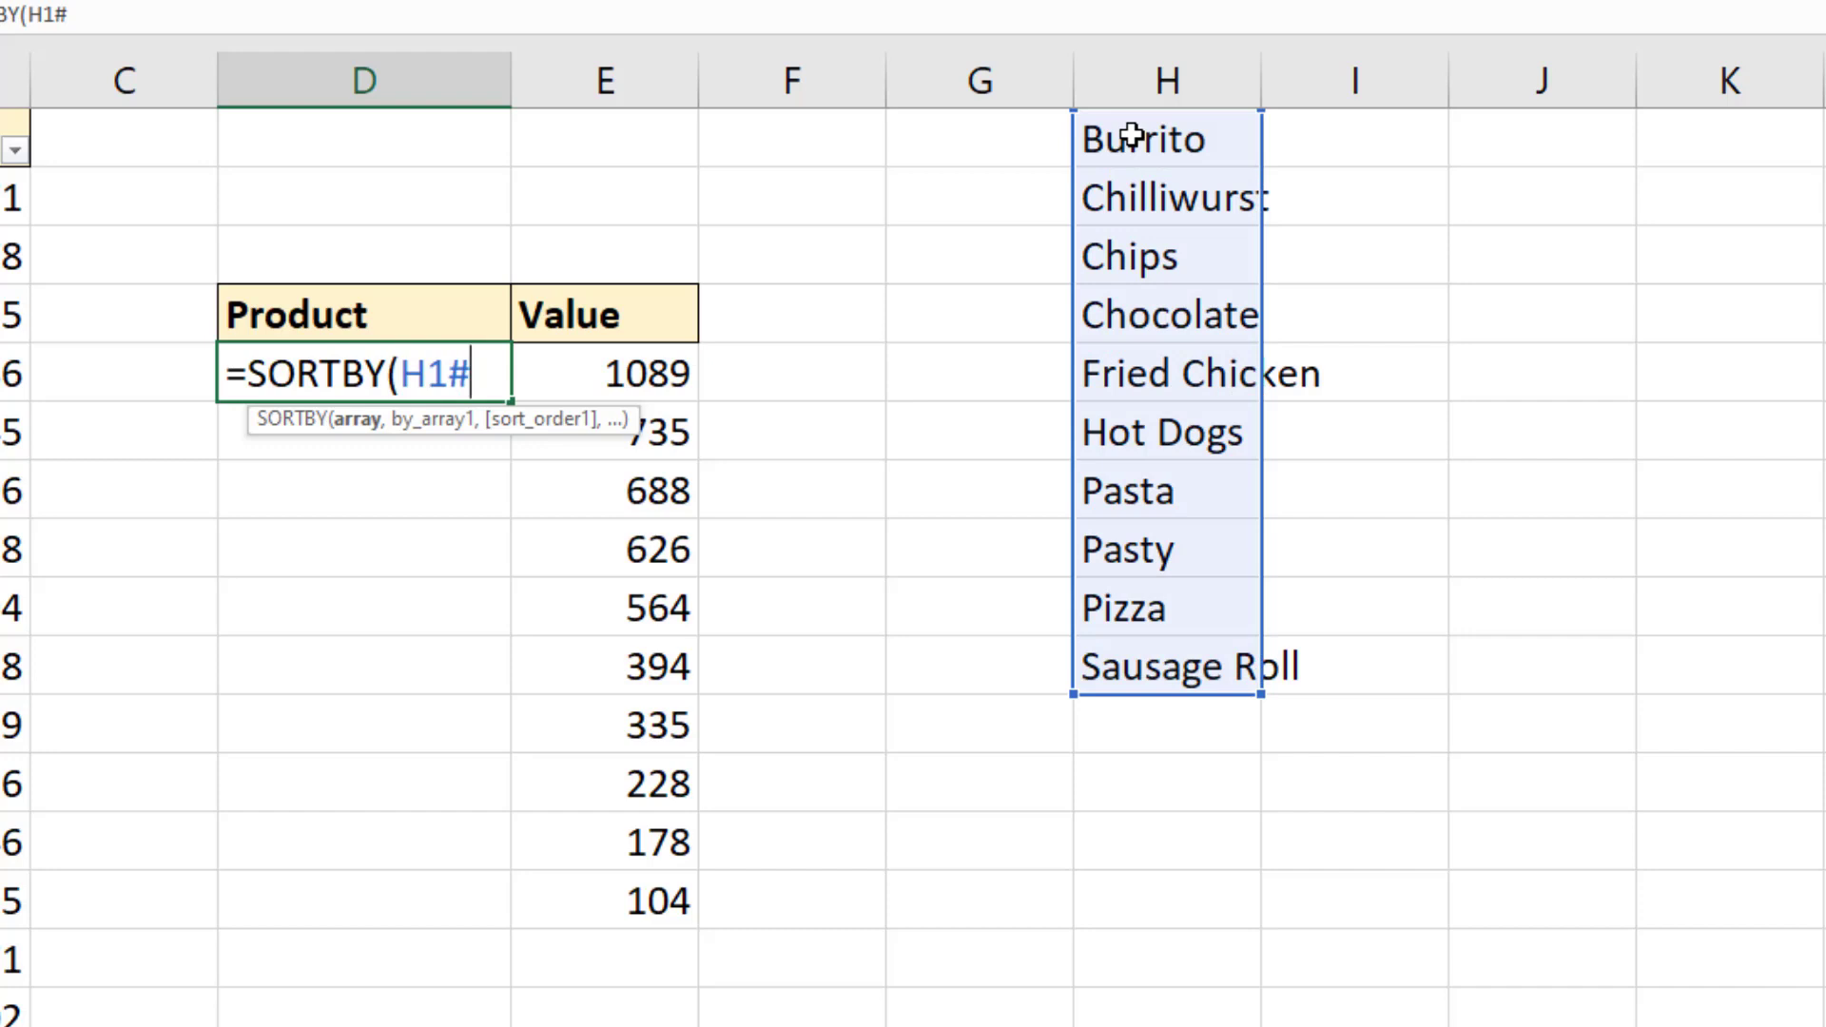
type(",")
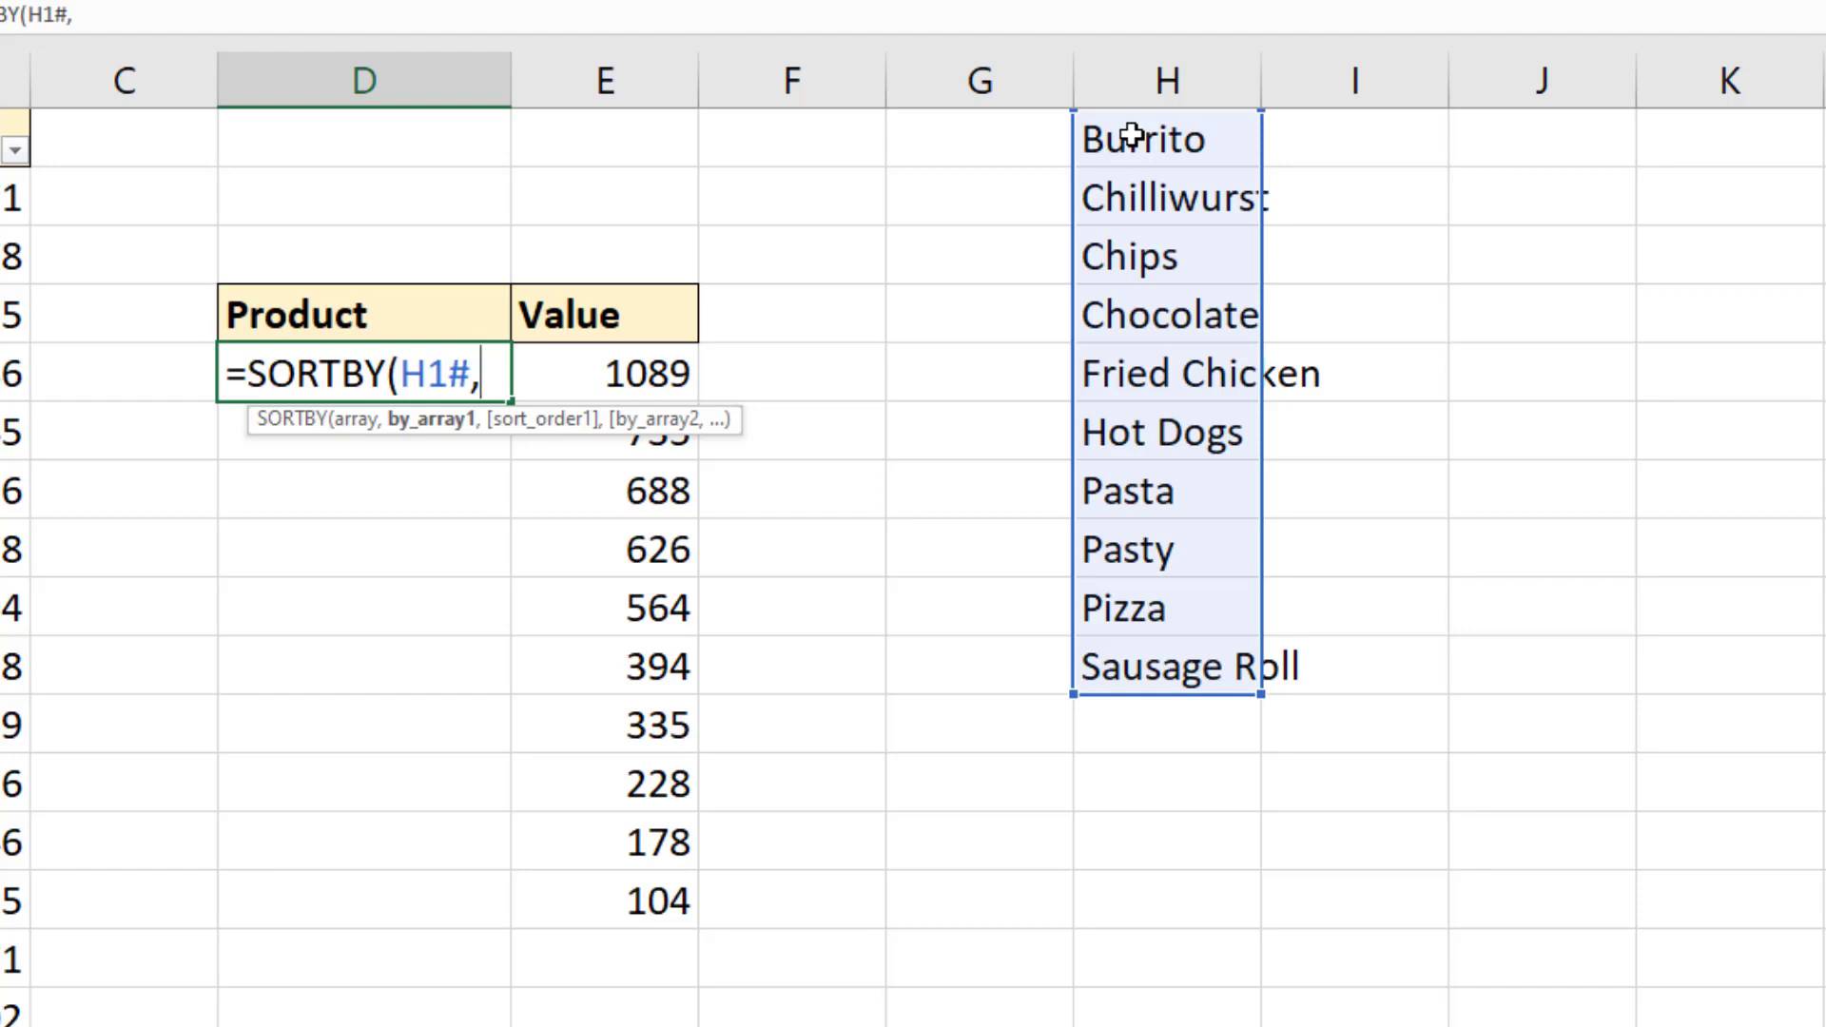
type("SUMIFS(sales[Value],sales[Product],H1#)")
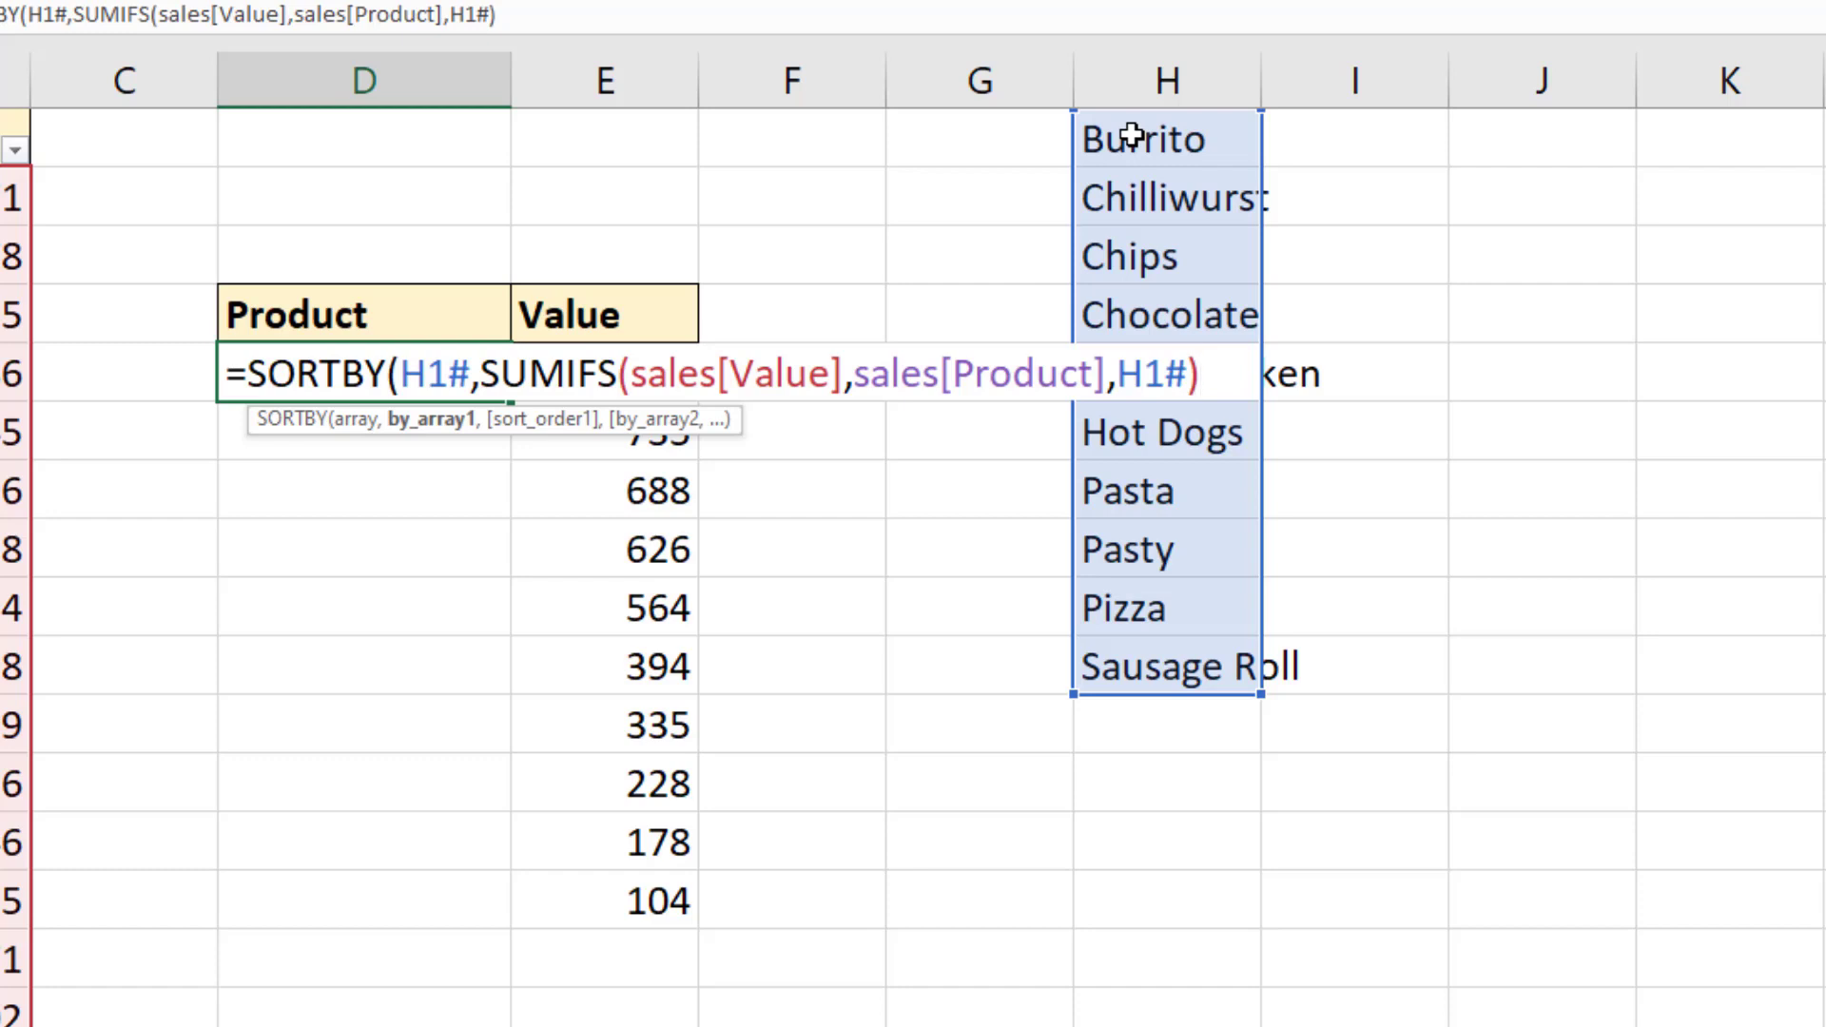
type(",")
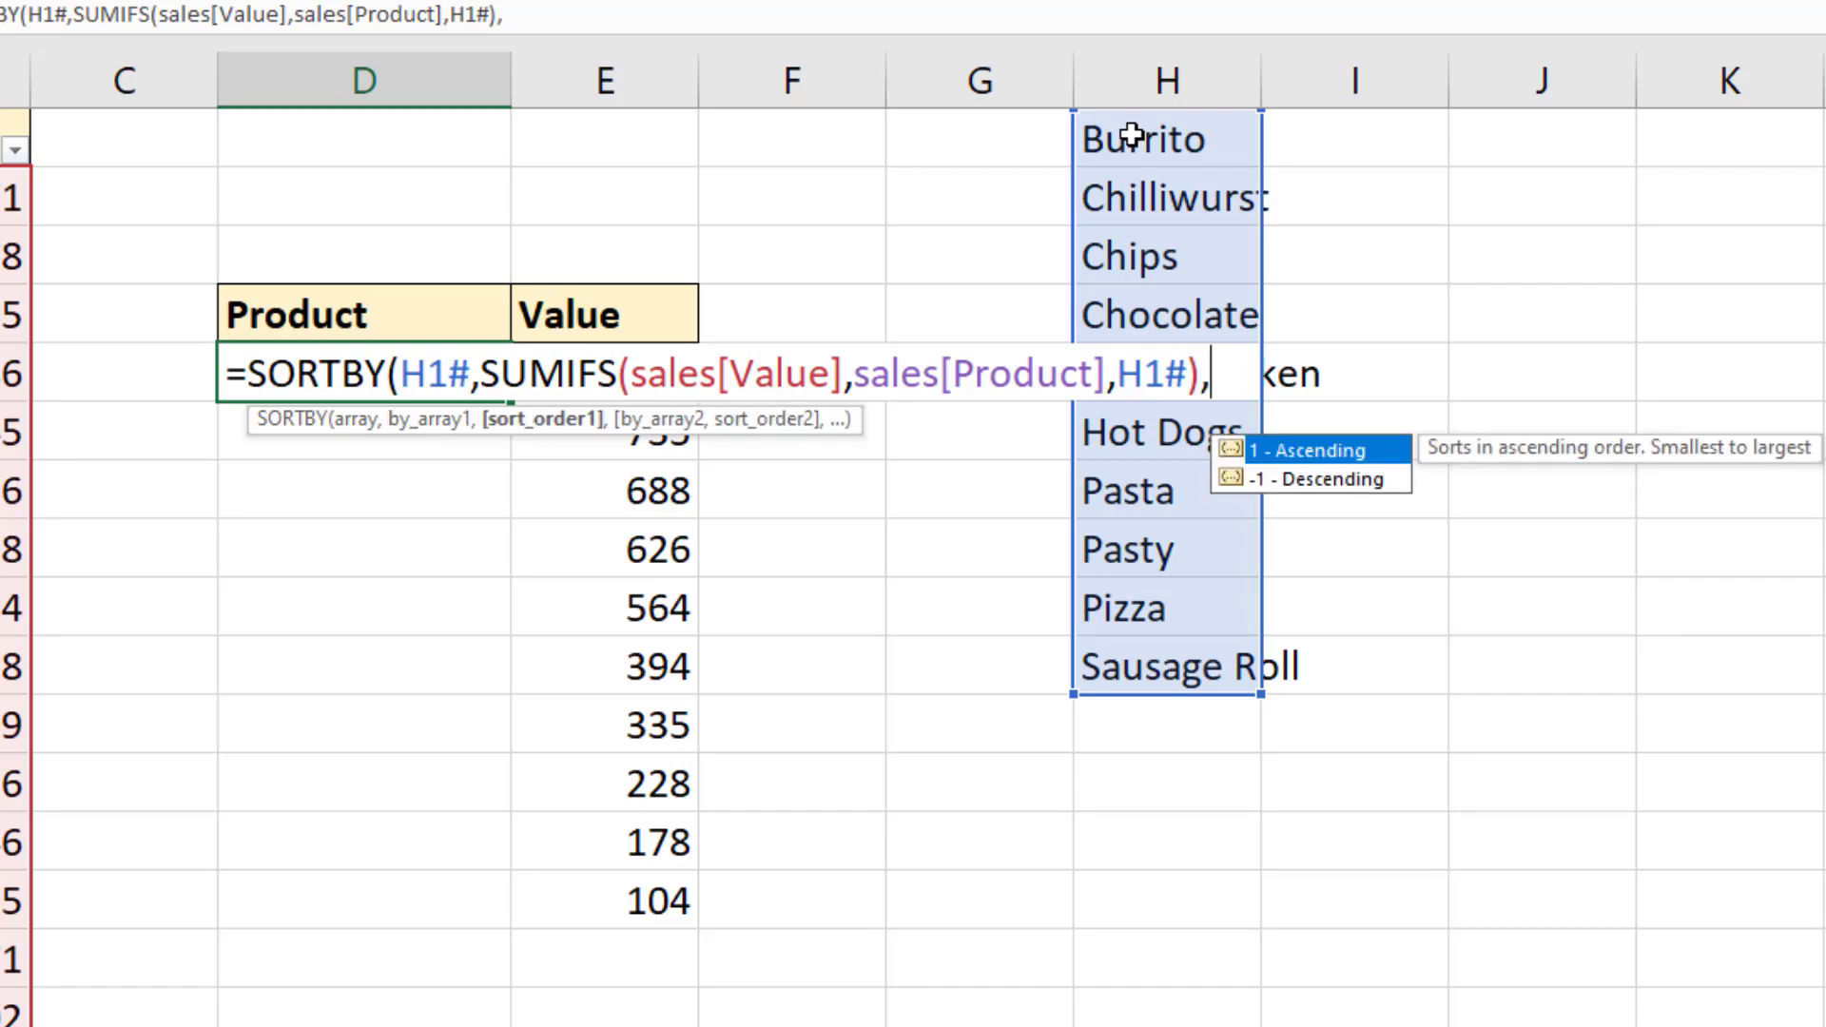
key("Down")
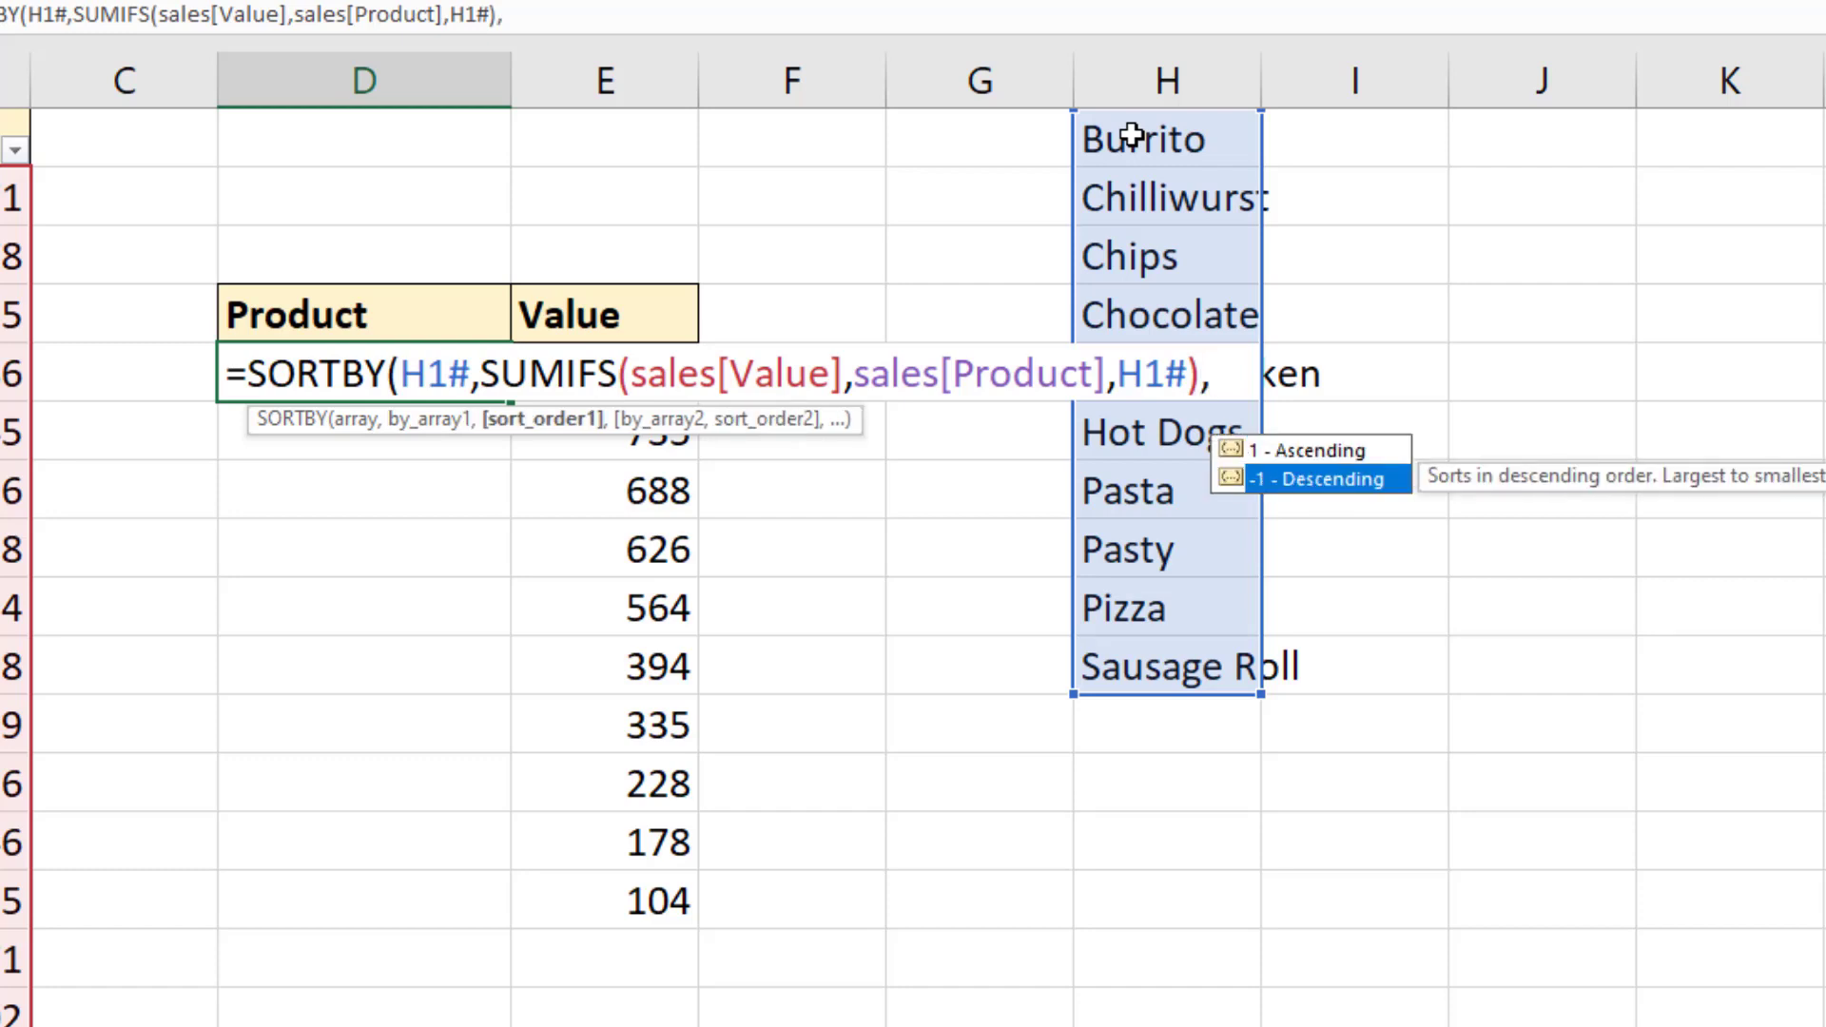
key("Tab")
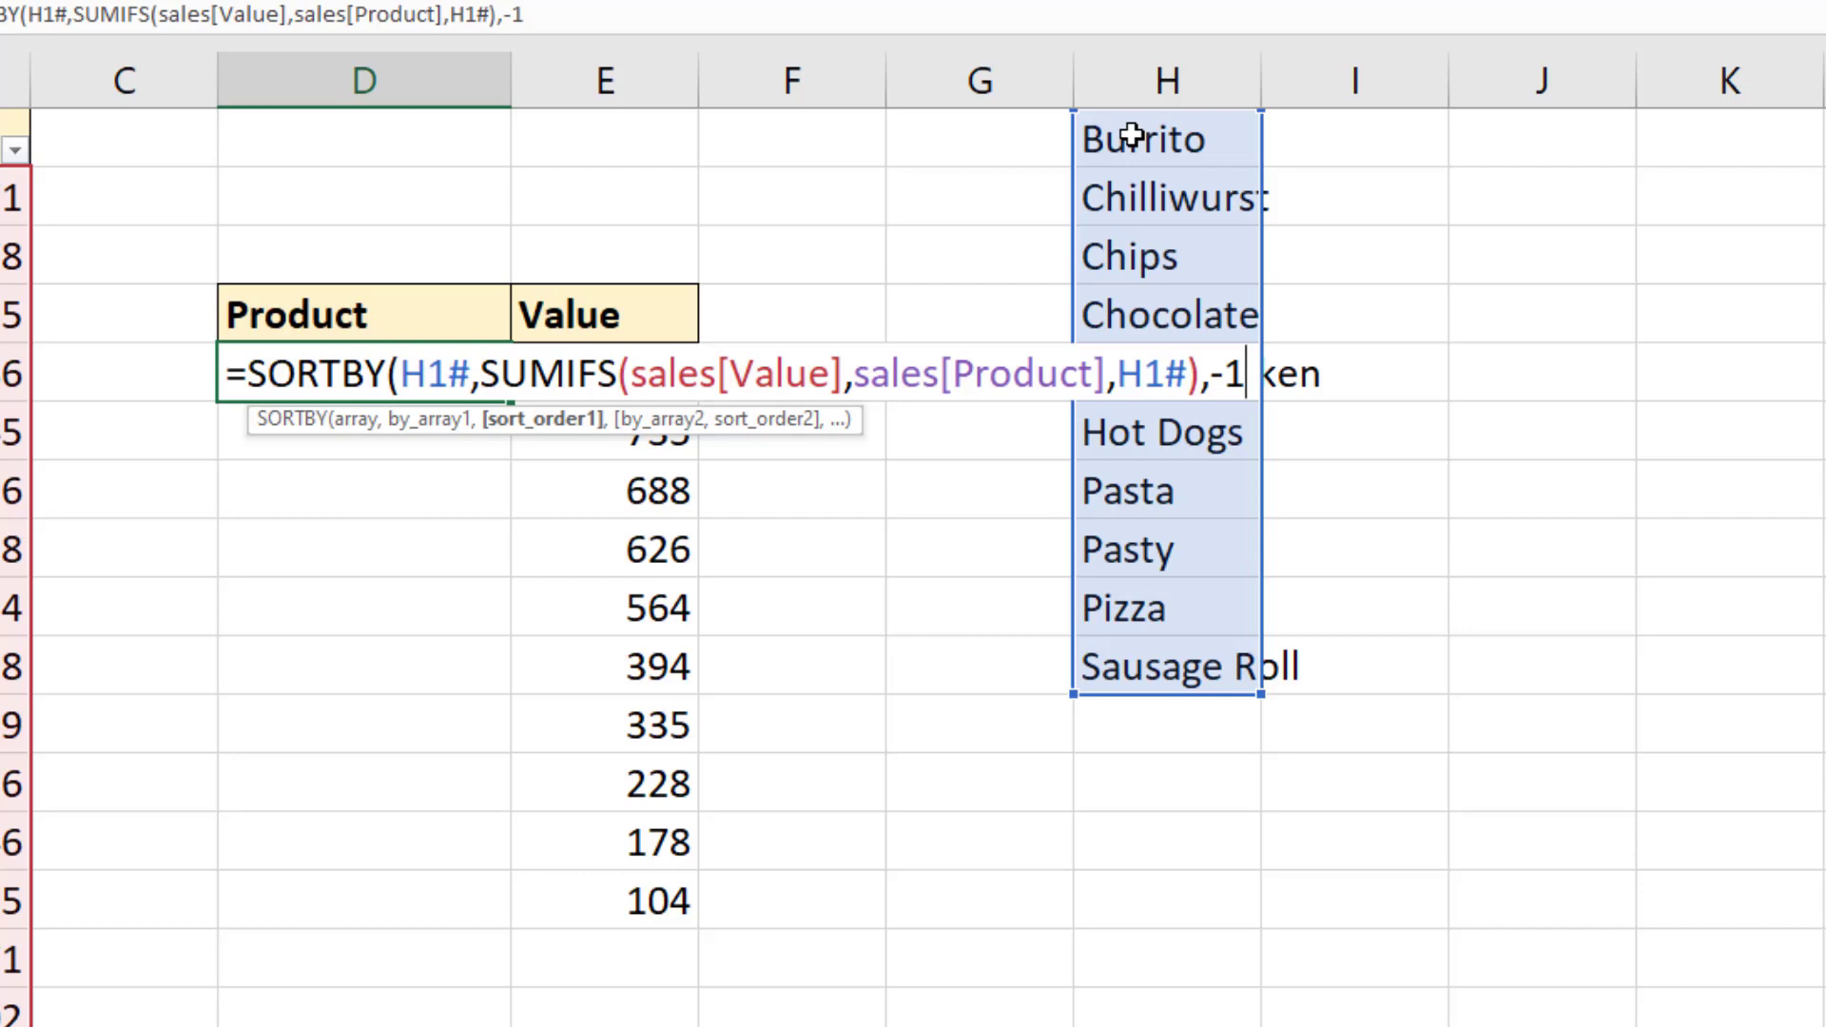
type(")")
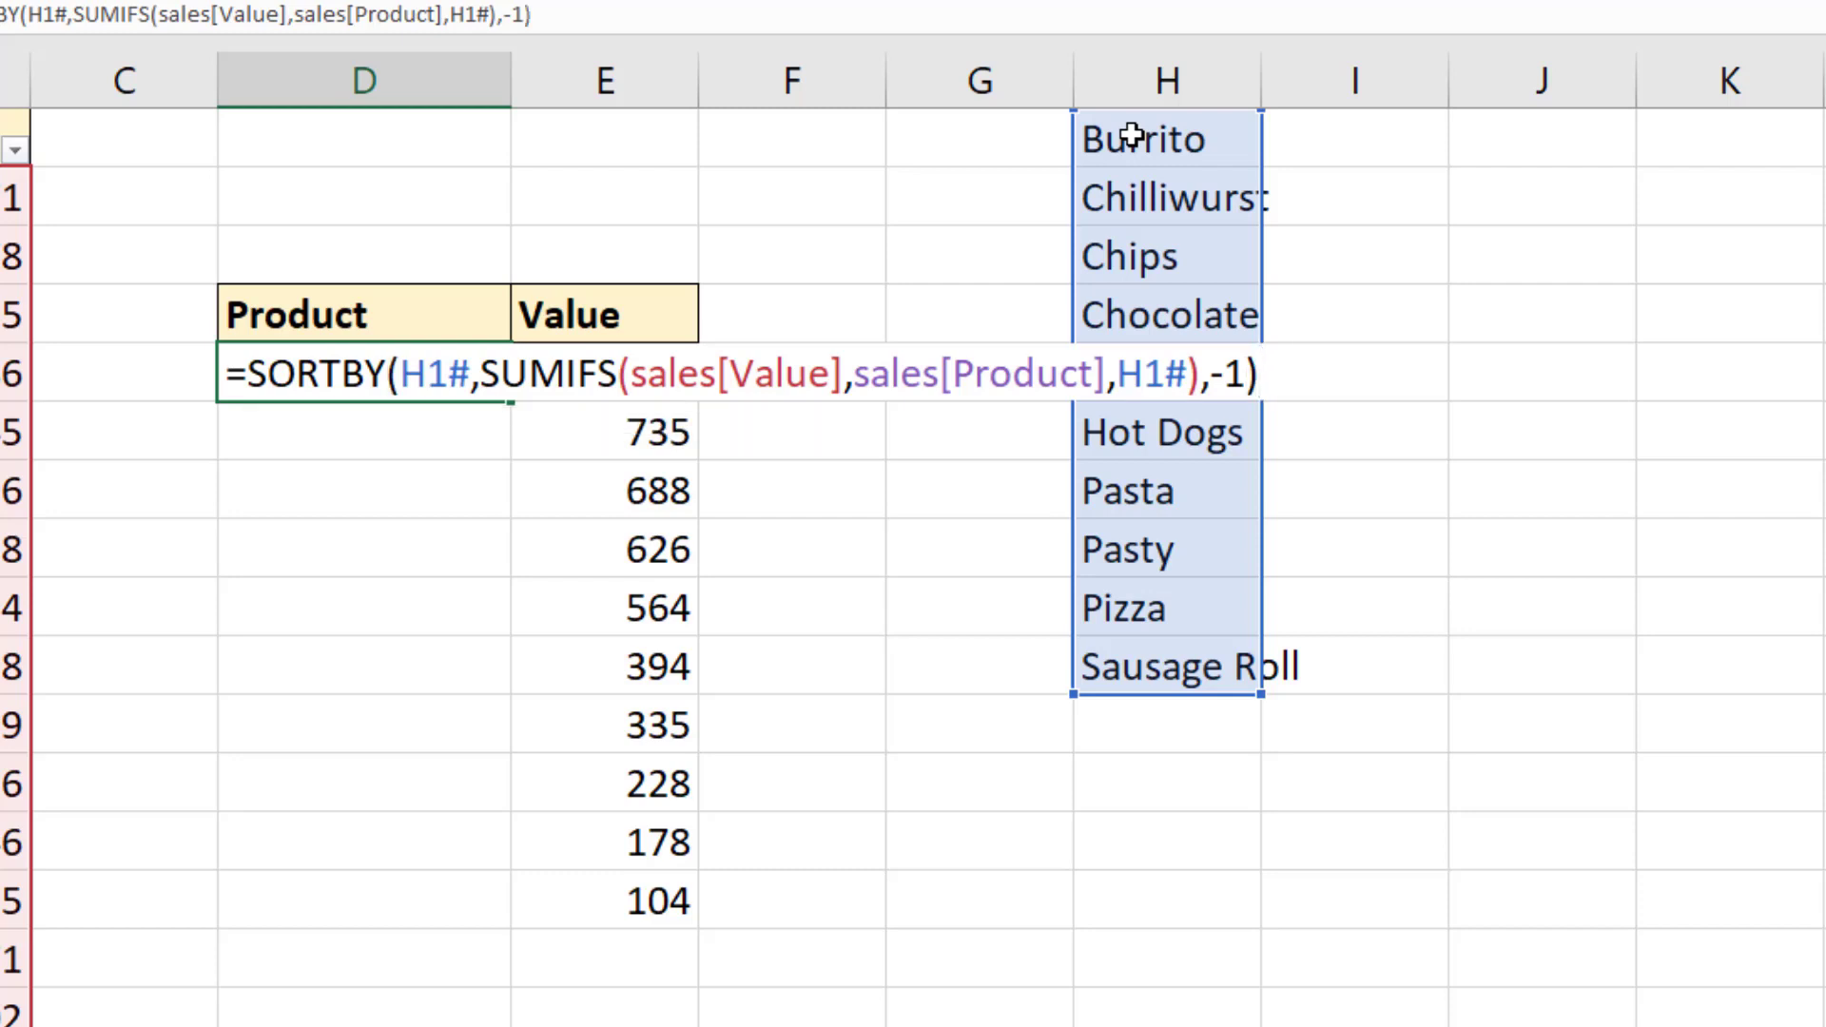
key("Return")
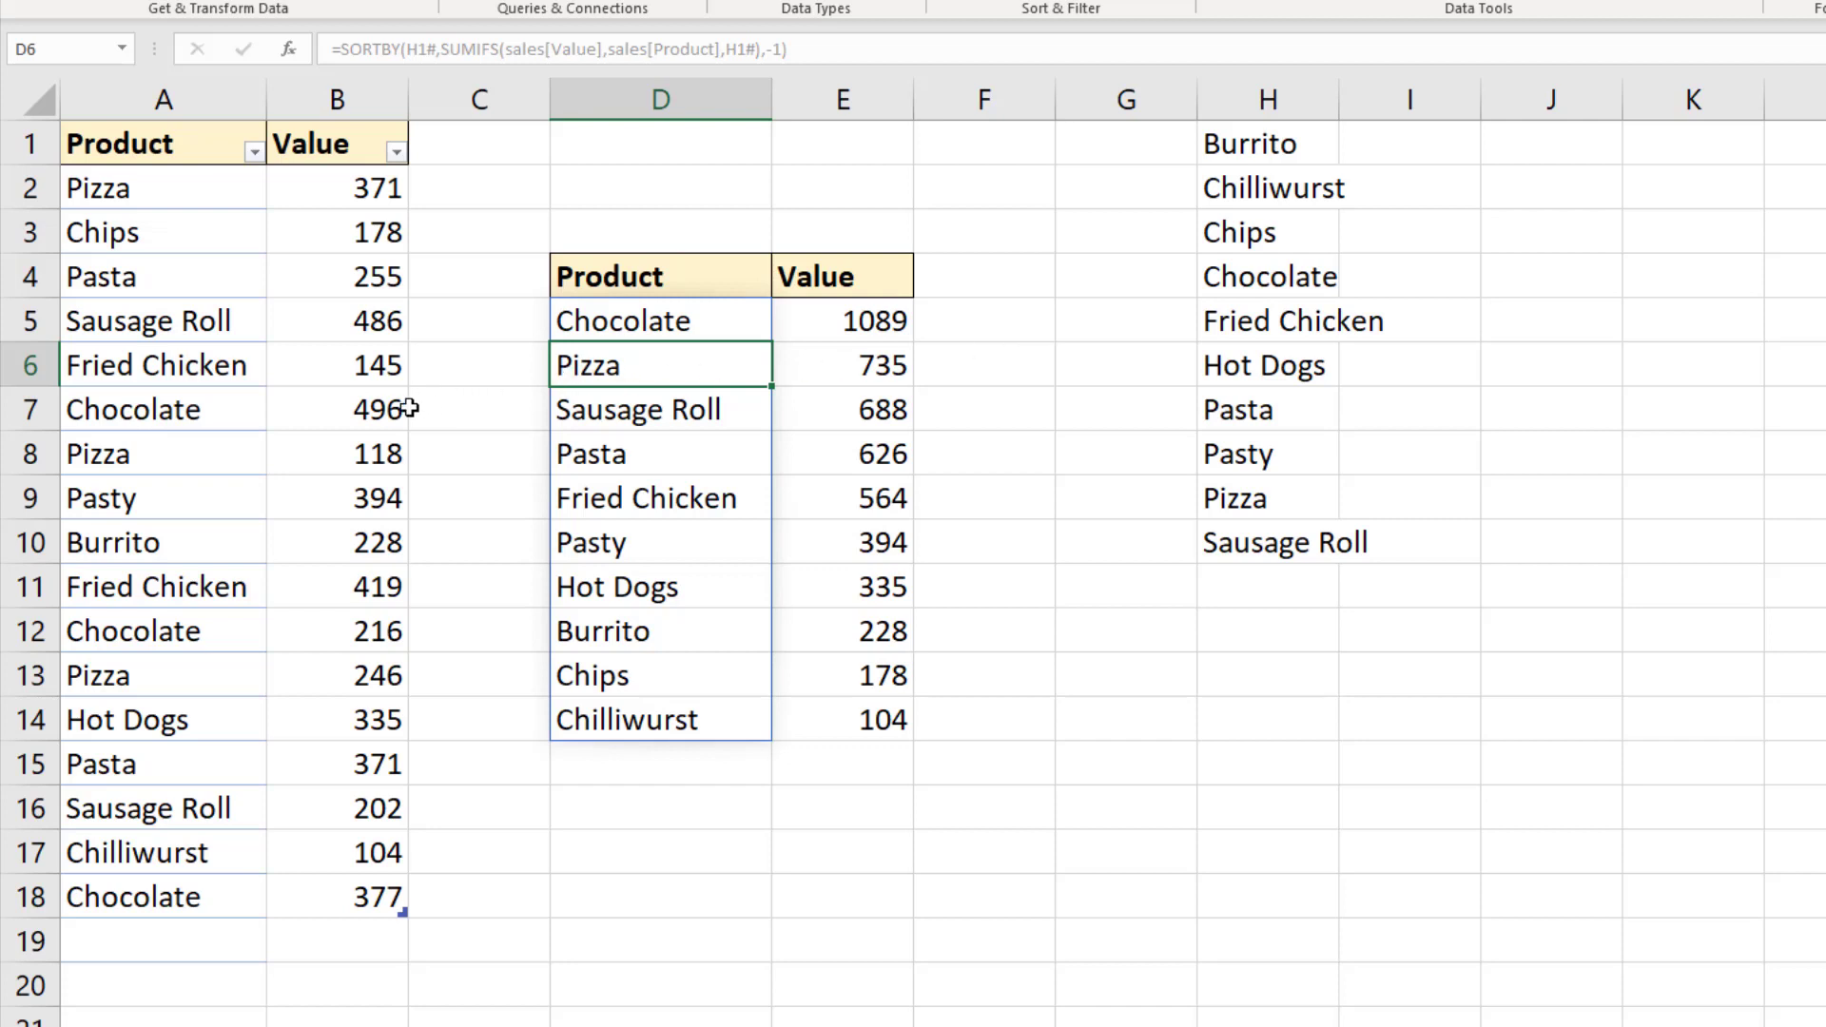
left_click(371, 411)
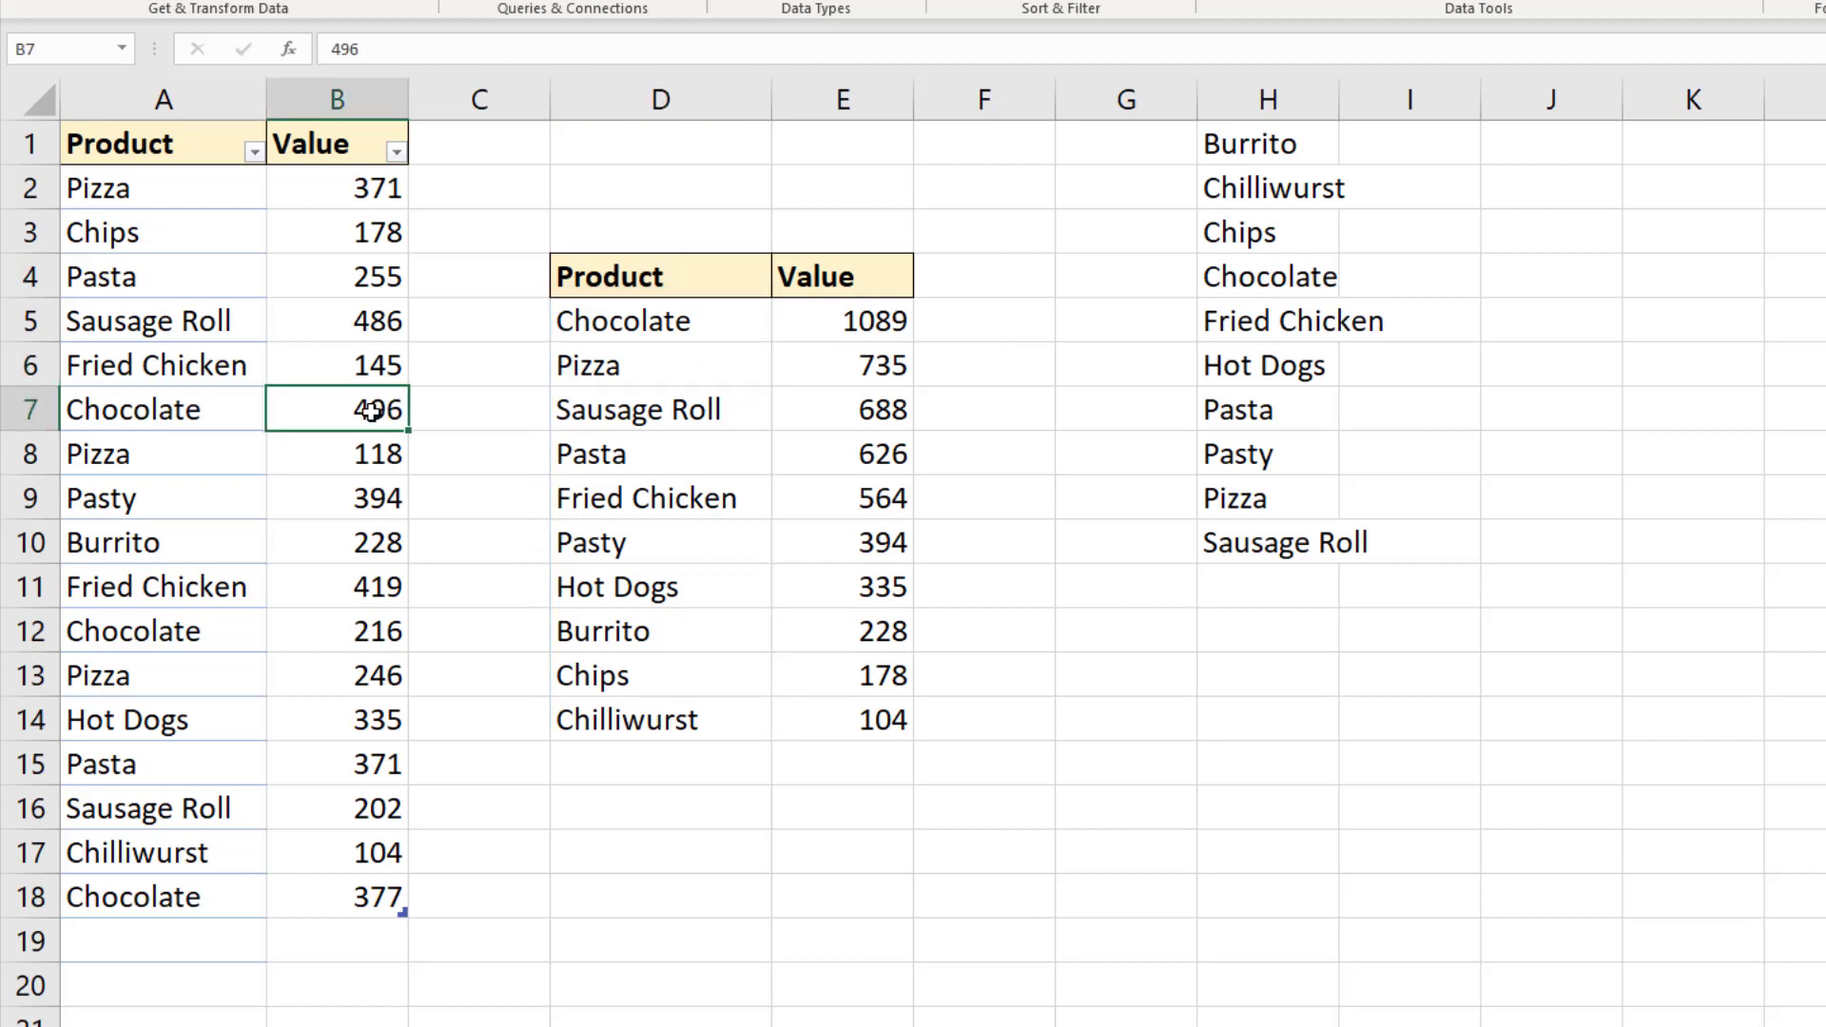
left_click(357, 635, "ctrl")
left_click(358, 902, "ctrl")
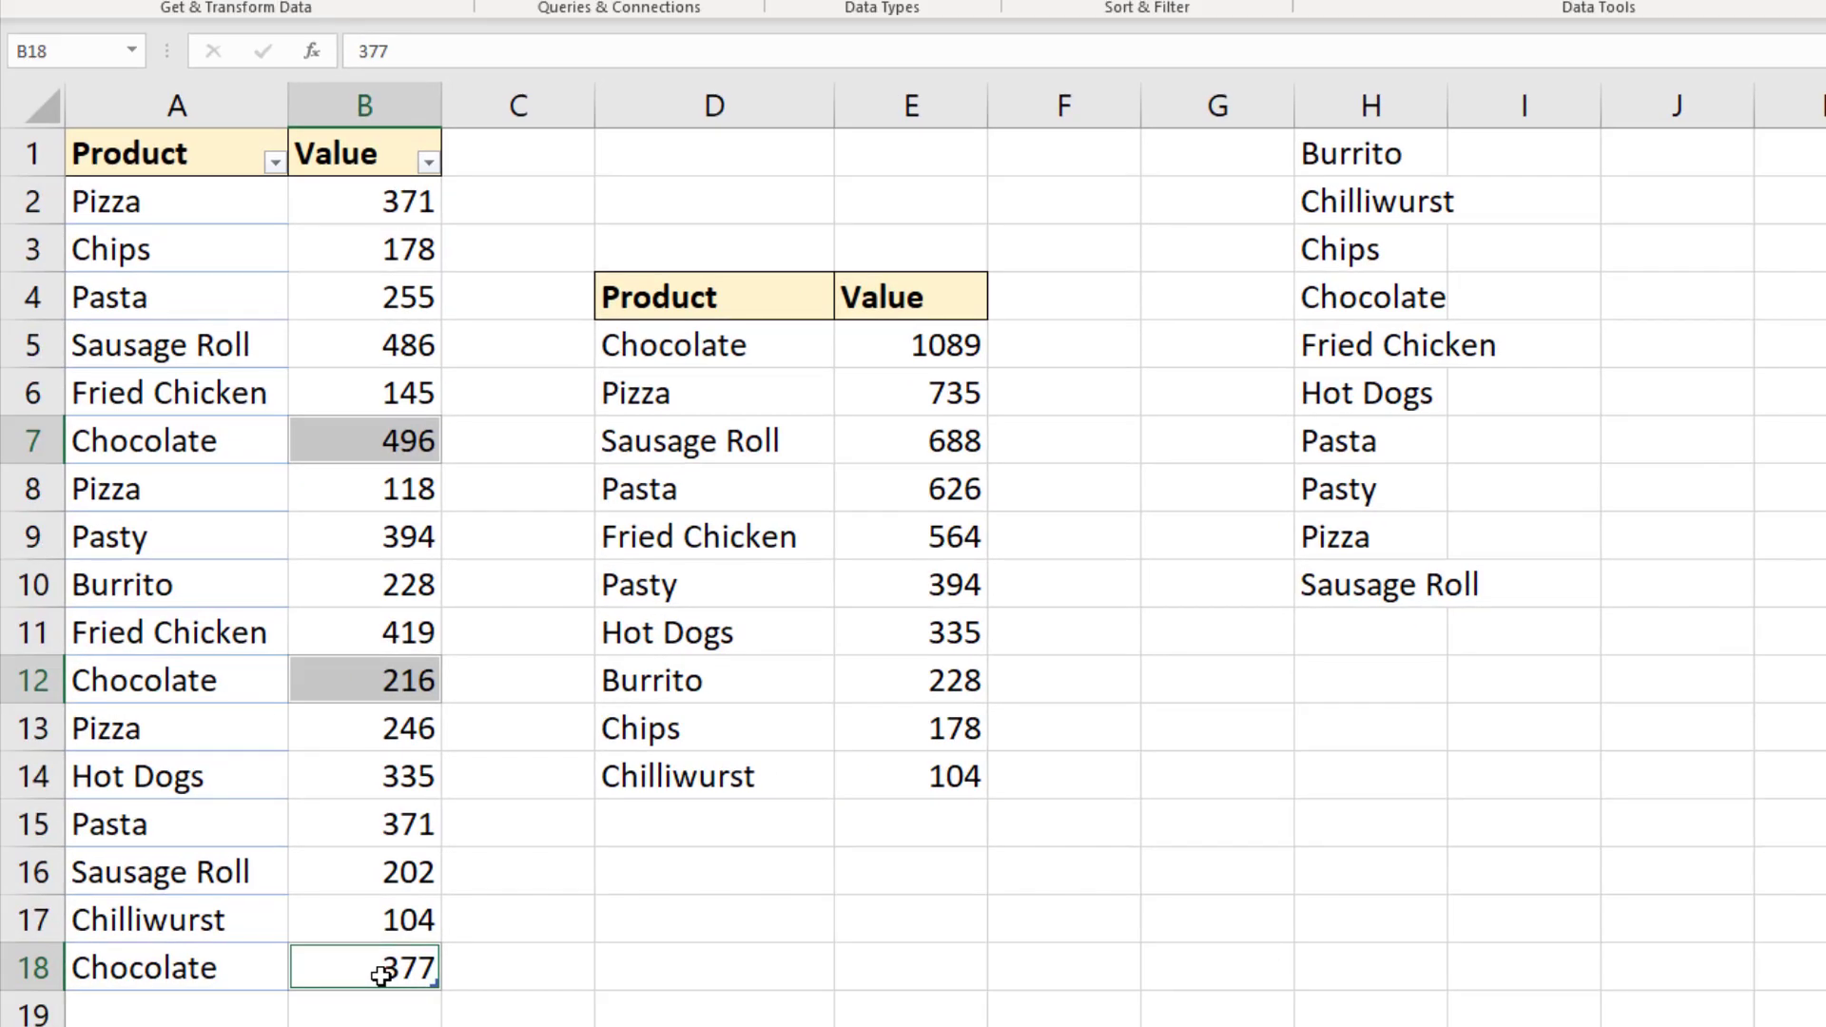
left_click(762, 362)
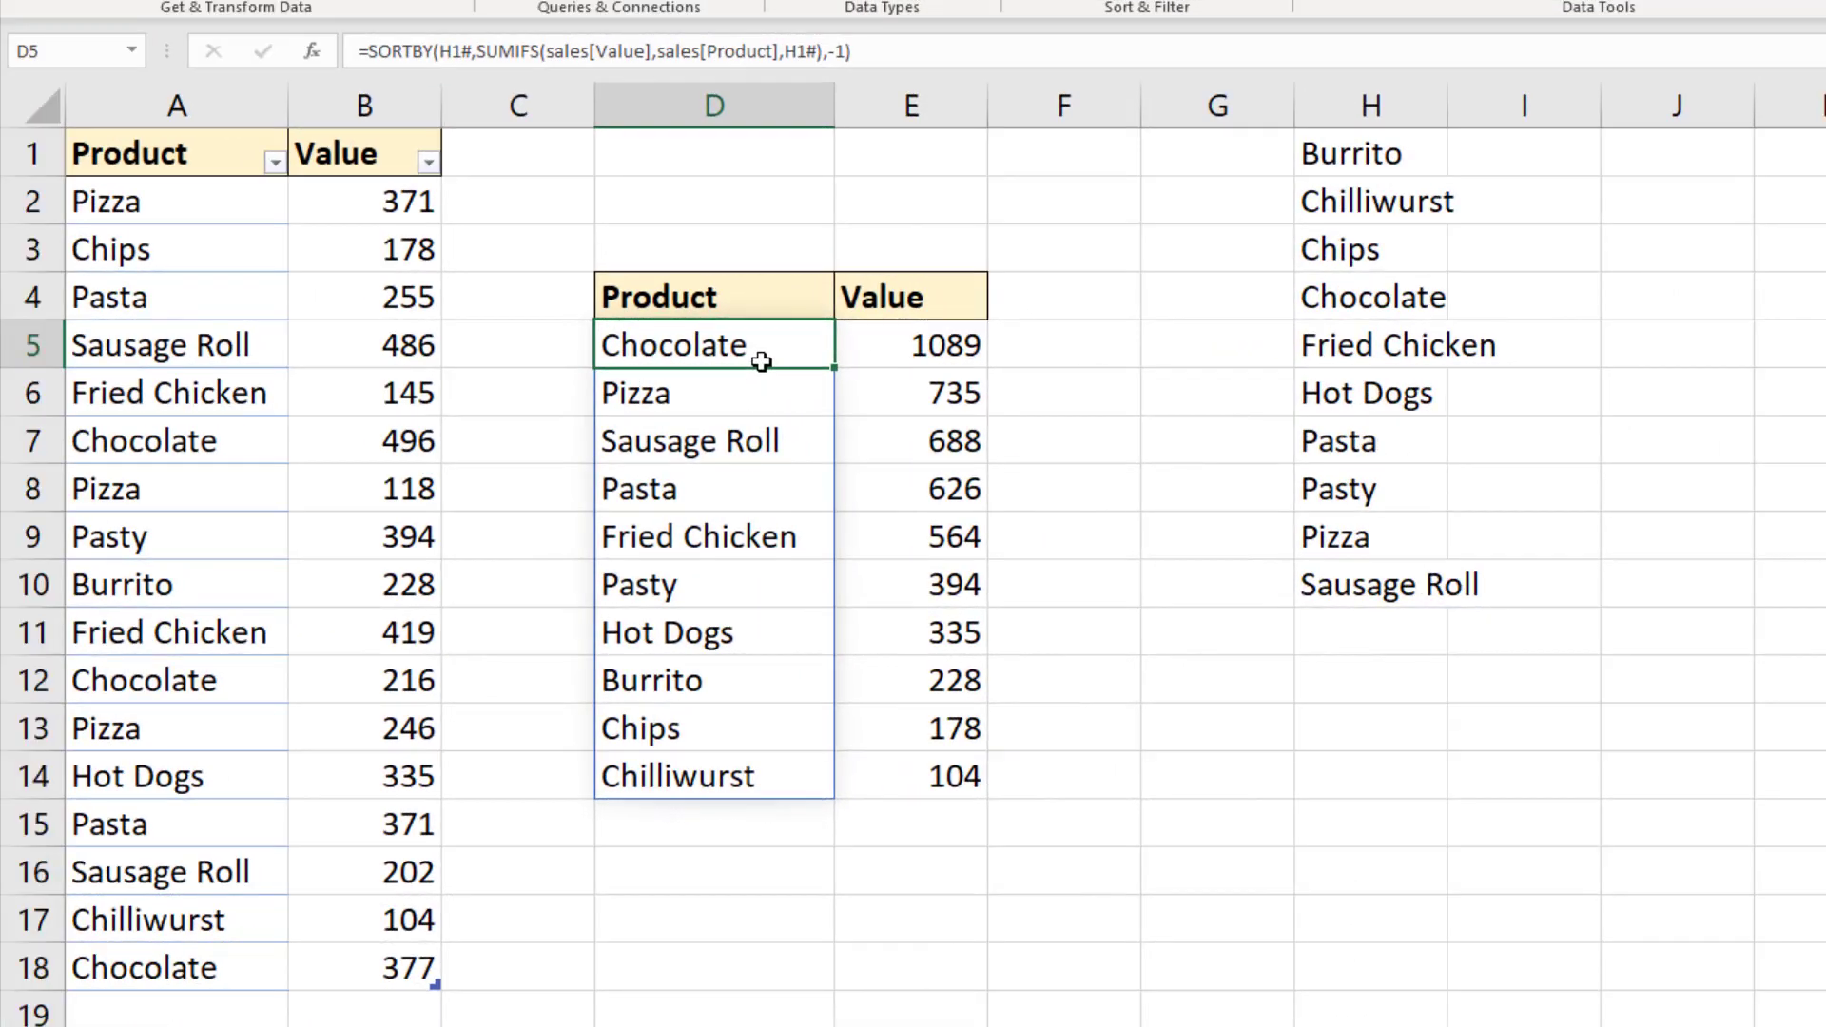